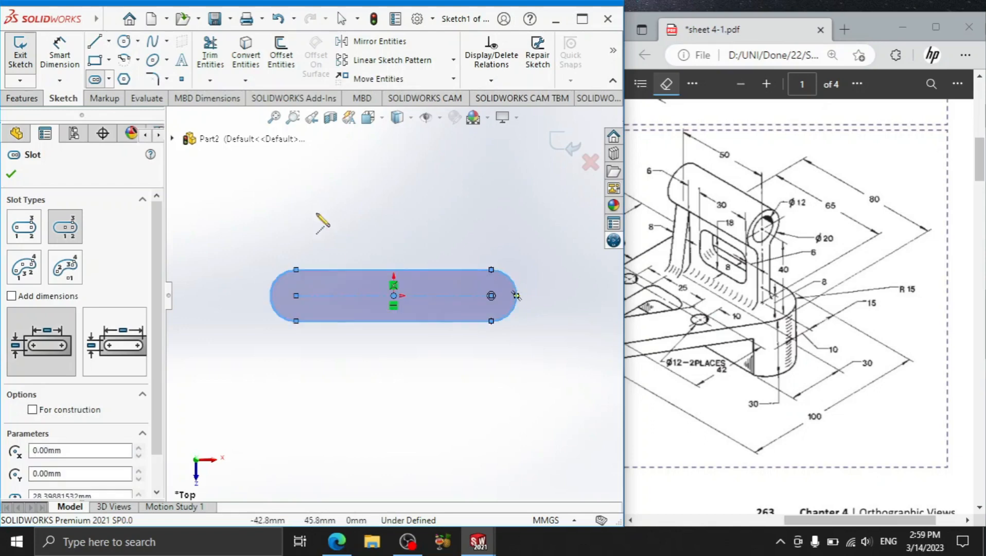
# Dimension the slot's width as 30 mm, marking the matching 30 dimension on the PDF drawing with the pen
pyautogui.click(60, 51)
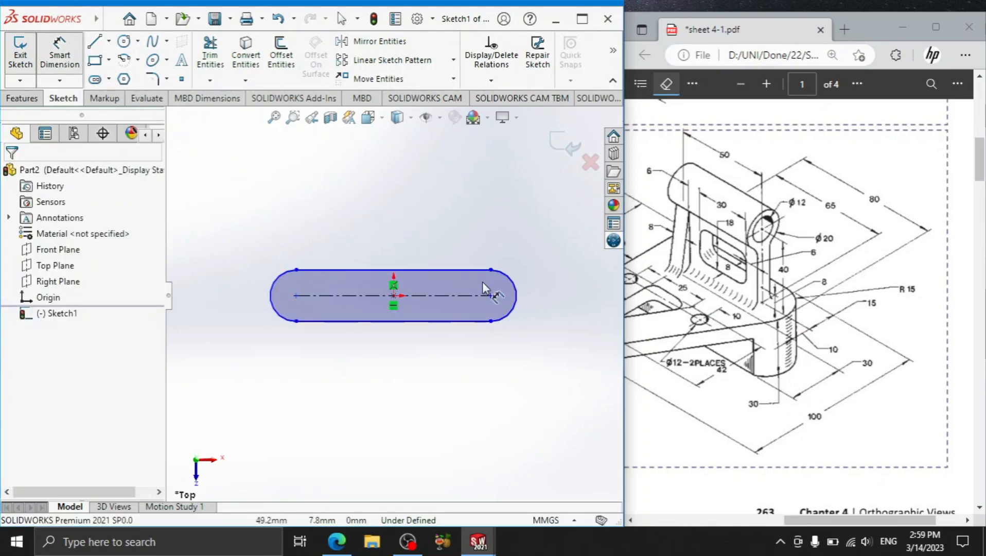
pyautogui.click(469, 295)
pyautogui.click(466, 325)
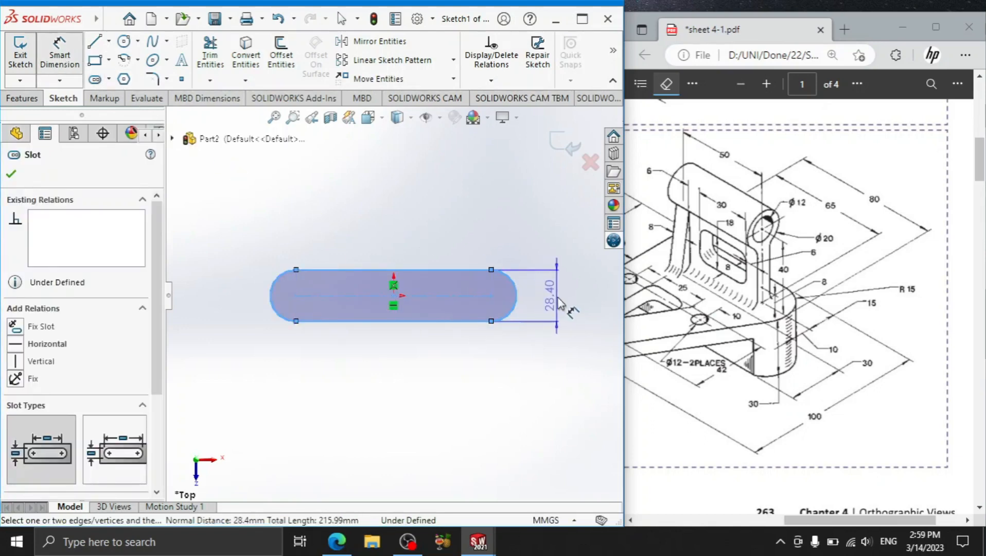
pyautogui.click(566, 308)
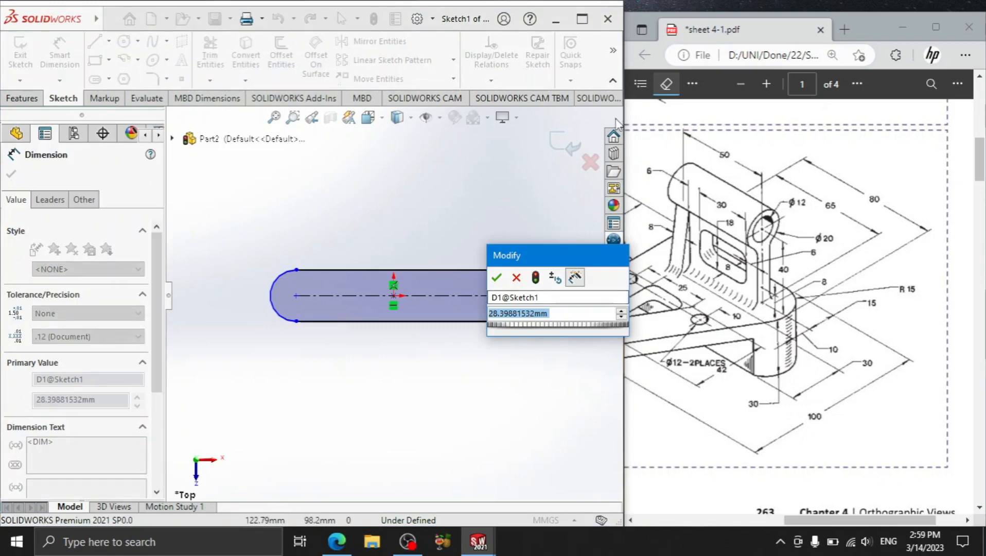
pyautogui.click(666, 84)
pyautogui.click(689, 135)
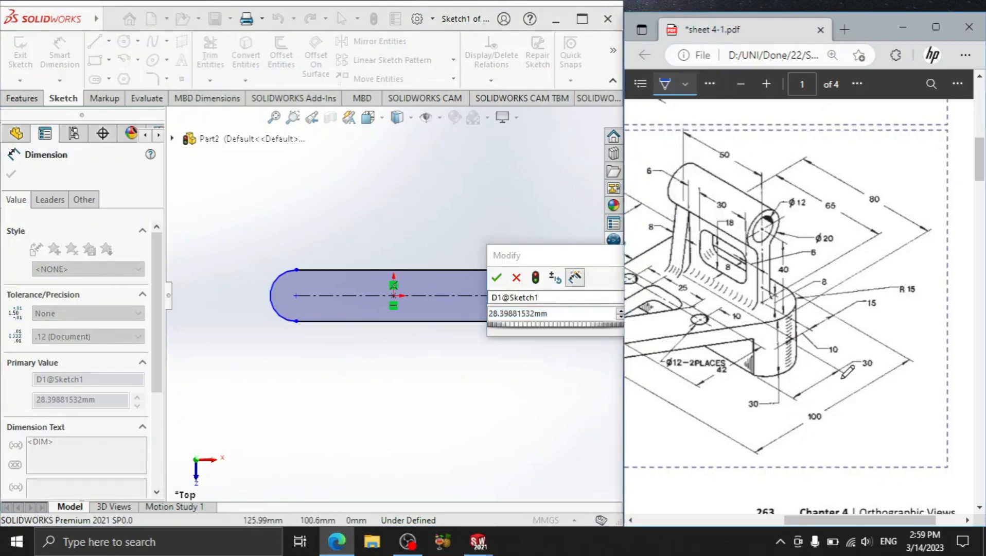
pyautogui.click(544, 313)
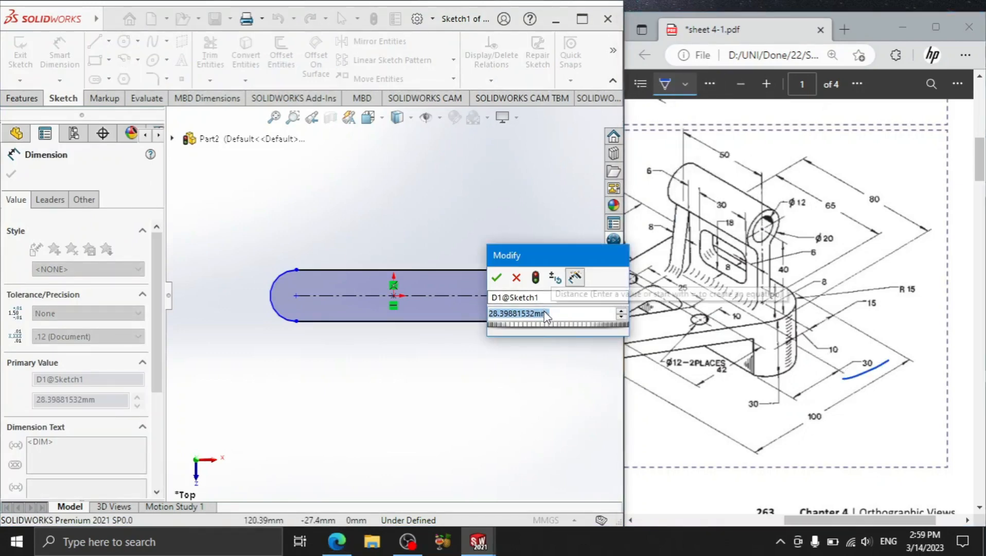
pyautogui.write('30')
pyautogui.press('Return')
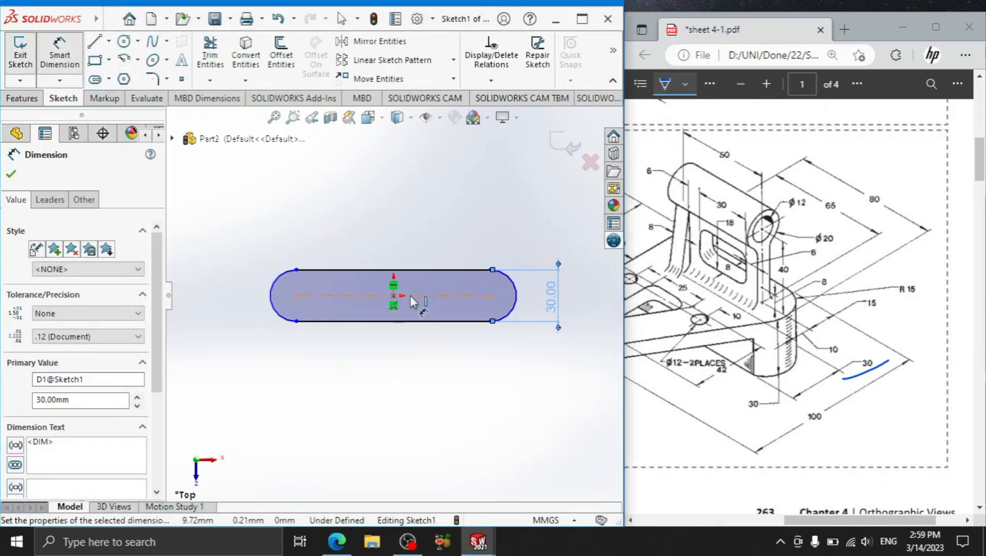
# Dimension the slot's centre-to-centre length as 50 mm
pyautogui.click(410, 295)
pyautogui.click(397, 419)
pyautogui.write('50')
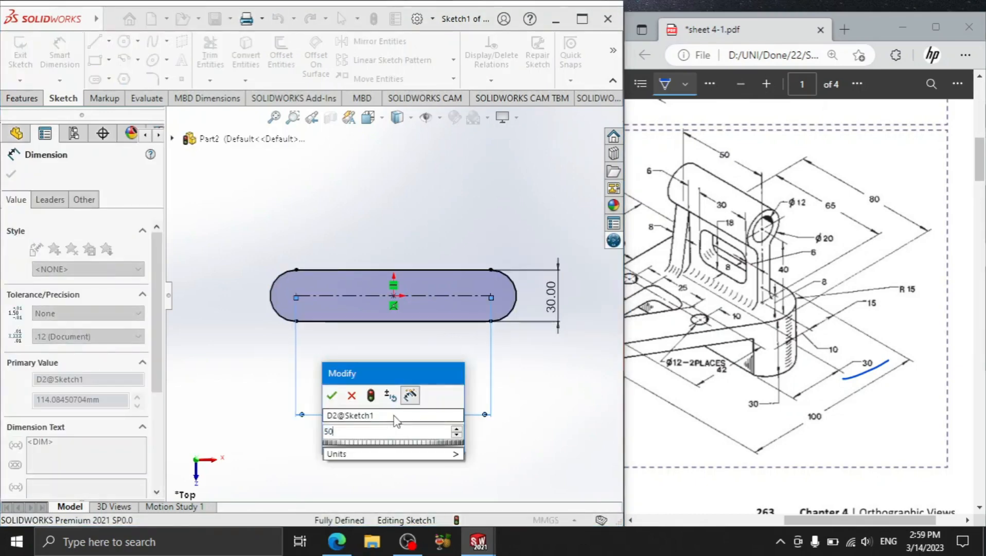
pyautogui.press('Return')
pyautogui.scroll(-2, 418, 334)
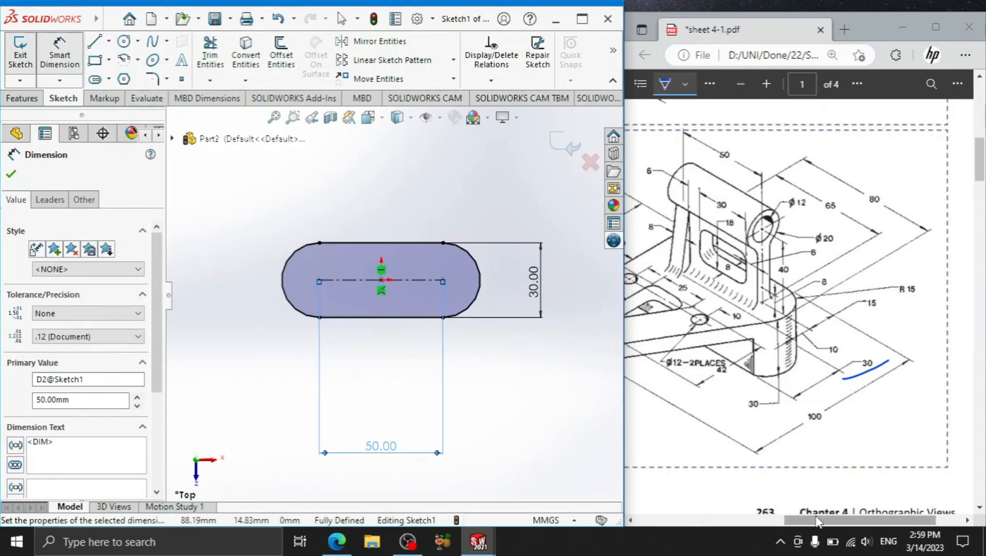
# Sketch a horizontal centerline about 122 mm long, collinear with the slot's upper edge and extending past both ends
pyautogui.hscroll(-4, 870, 443)
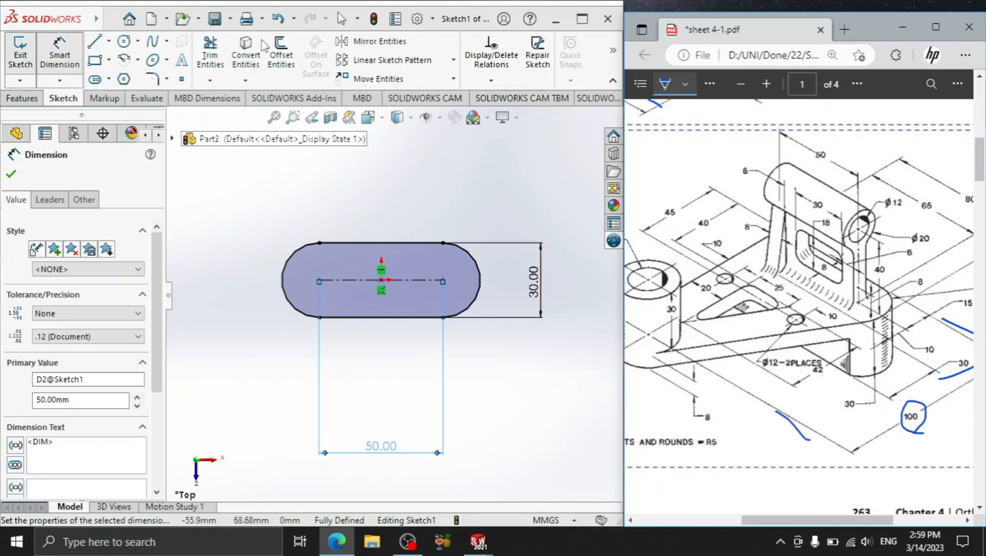
pyautogui.click(109, 41)
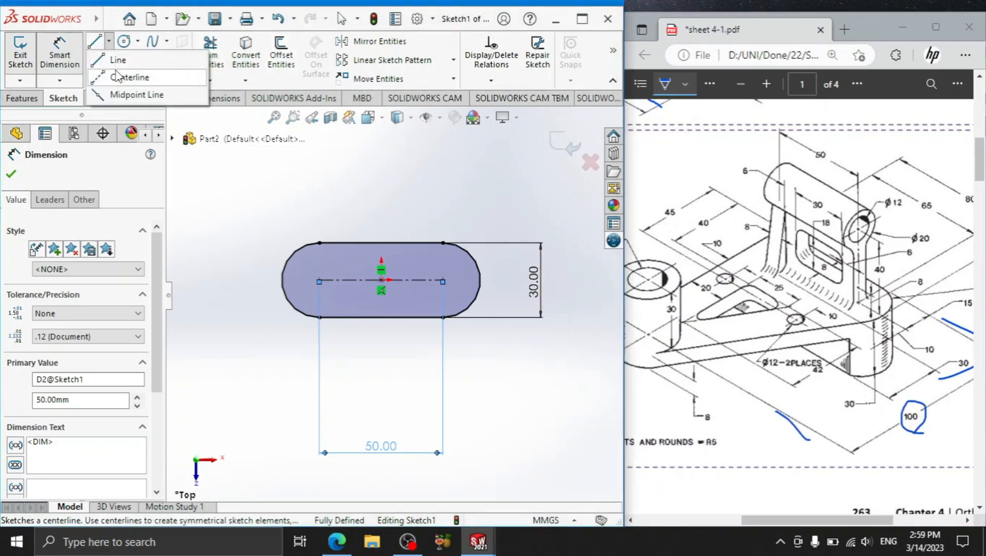
pyautogui.click(136, 77)
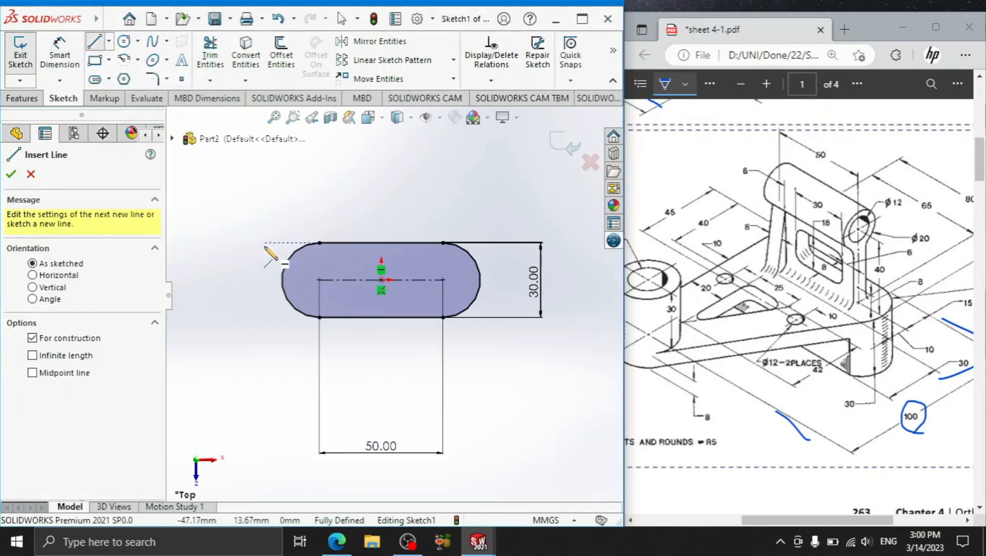
pyautogui.click(265, 242)
pyautogui.click(566, 243)
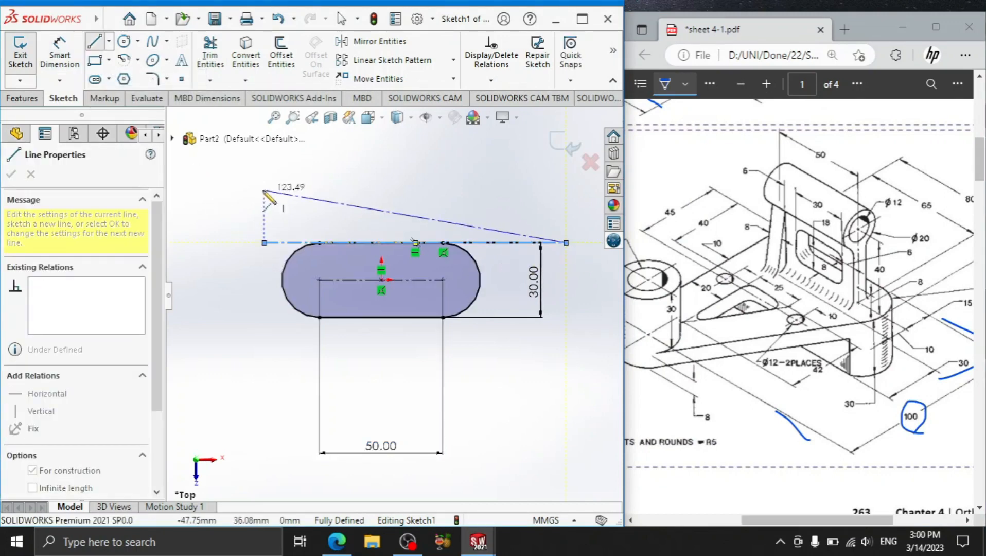
pyautogui.rightClick(275, 193)
pyautogui.click(298, 202)
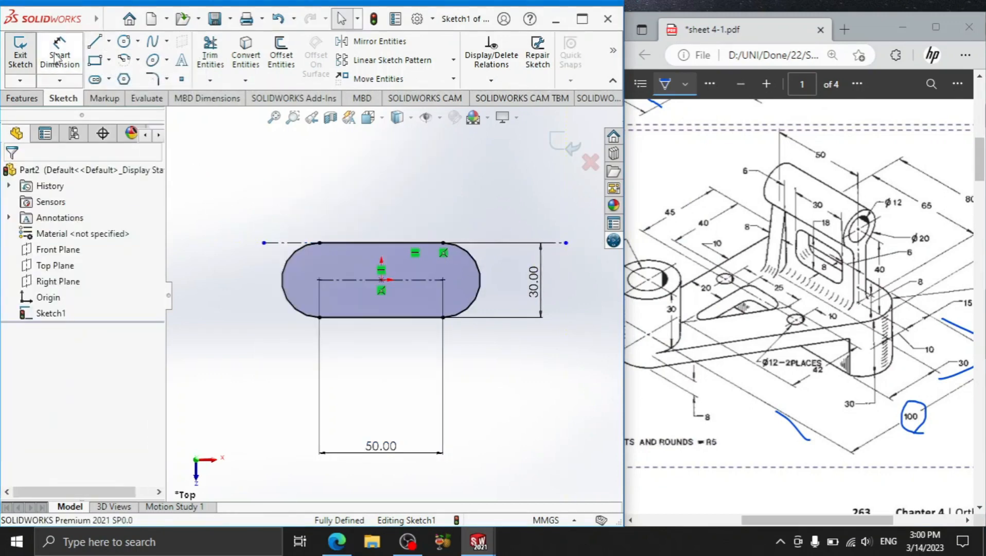
# Sketch a vertical centerline about 93 mm long downward from the slot's leftmost point
pyautogui.click(109, 40)
pyautogui.click(136, 77)
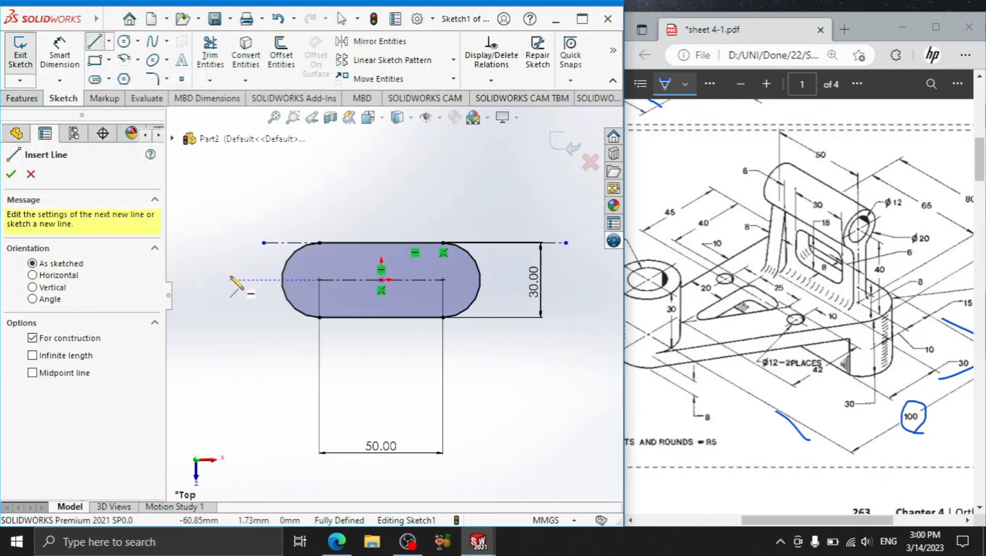
pyautogui.click(281, 280)
pyautogui.scroll(2, 281, 456)
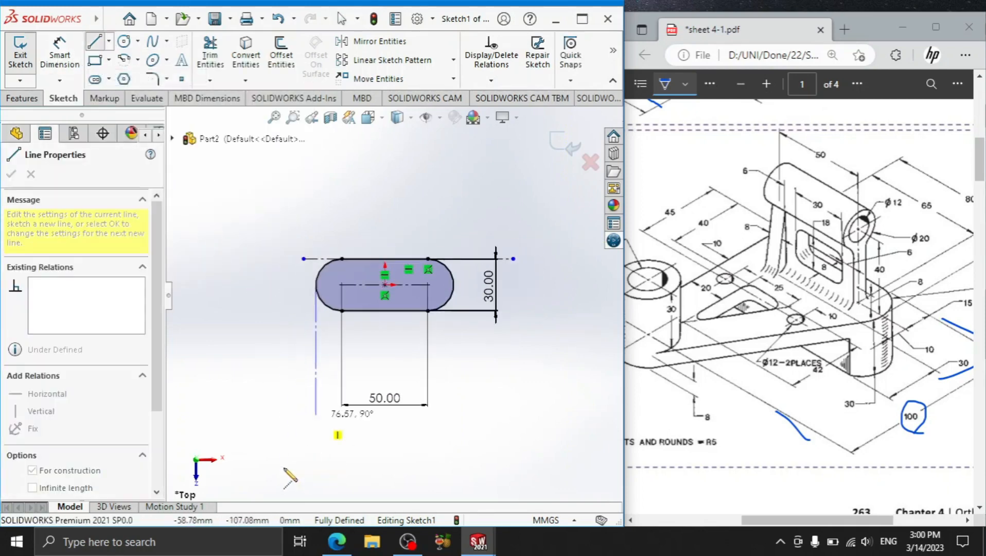
pyautogui.click(315, 446)
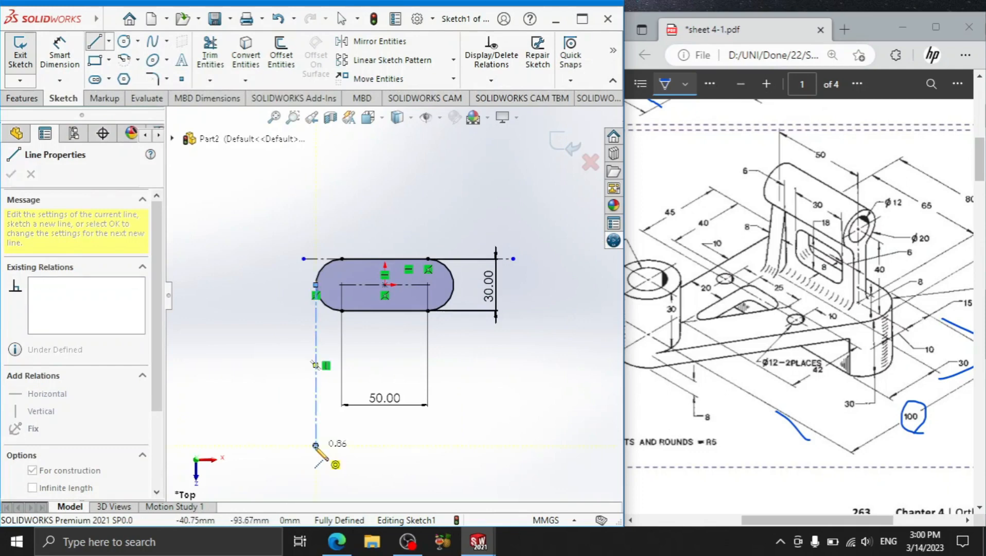
pyautogui.rightClick(272, 344)
pyautogui.click(301, 357)
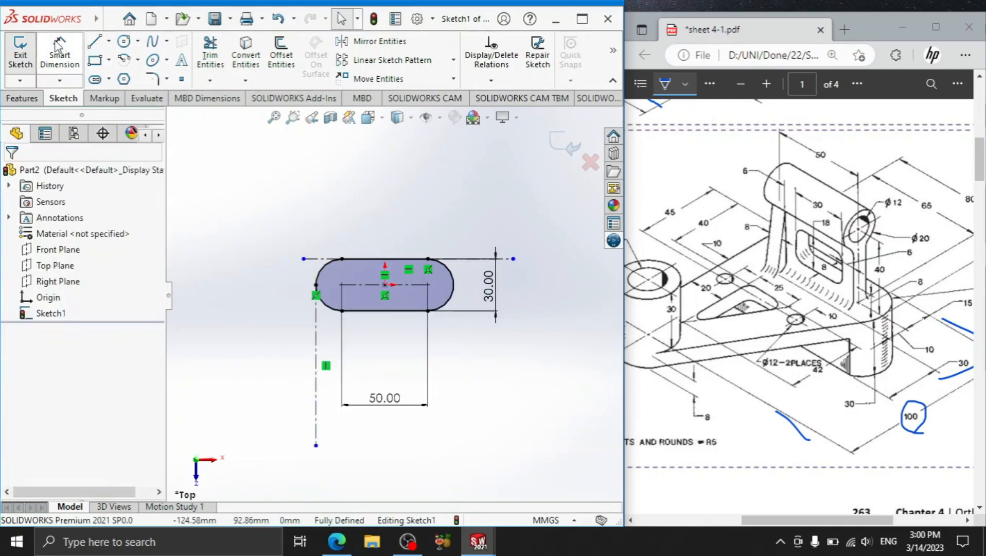
# Offset the horizontal centerline 100 mm downward, below the slot
pyautogui.click(281, 56)
pyautogui.click(324, 262)
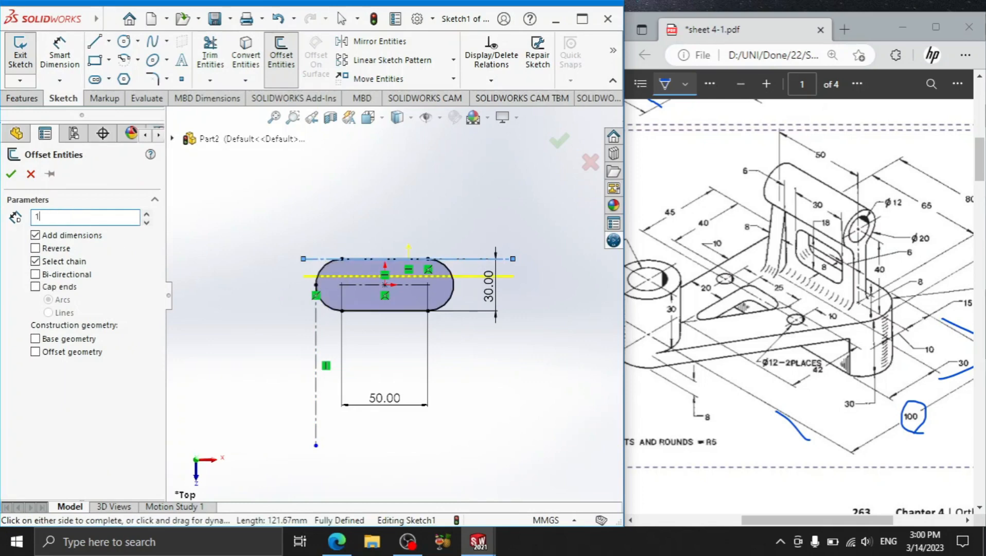
pyautogui.write('100')
pyautogui.press('Return')
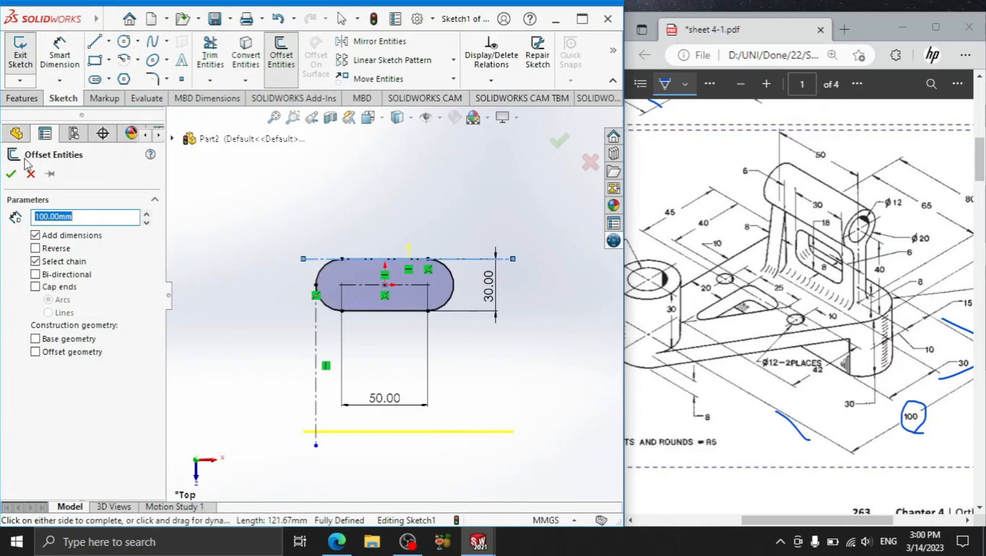
pyautogui.click(11, 174)
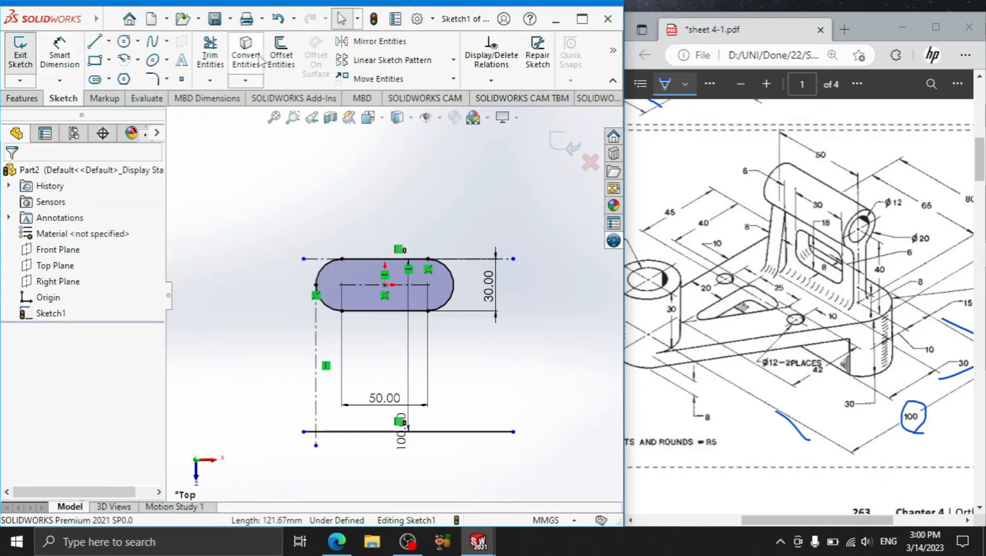
# Offset the vertical centerline 15 mm inward with the direction reversed, and trim the overhanging ends where it meets the lower horizontal line
pyautogui.click(275, 59)
pyautogui.click(316, 395)
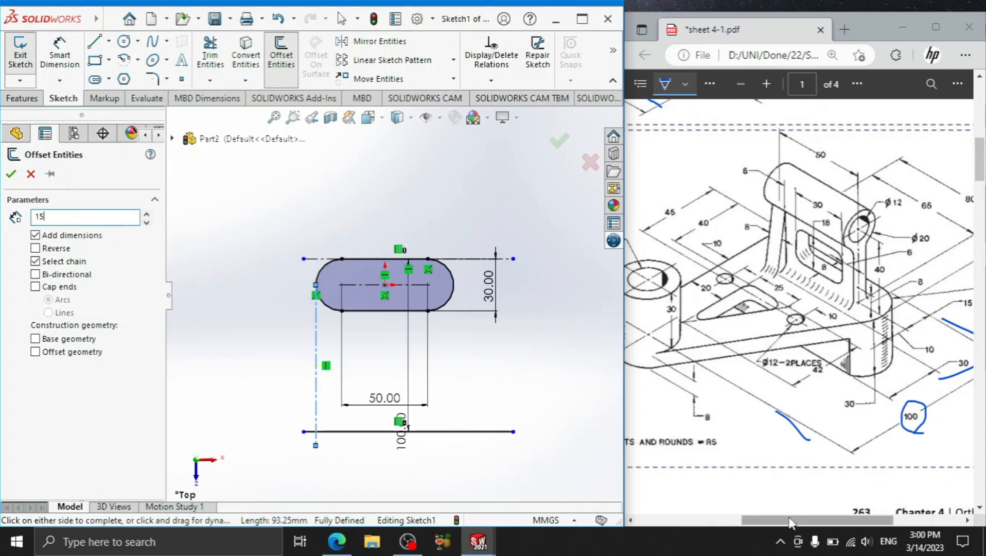
pyautogui.moveTo(789, 518); pyautogui.dragTo(740, 520)
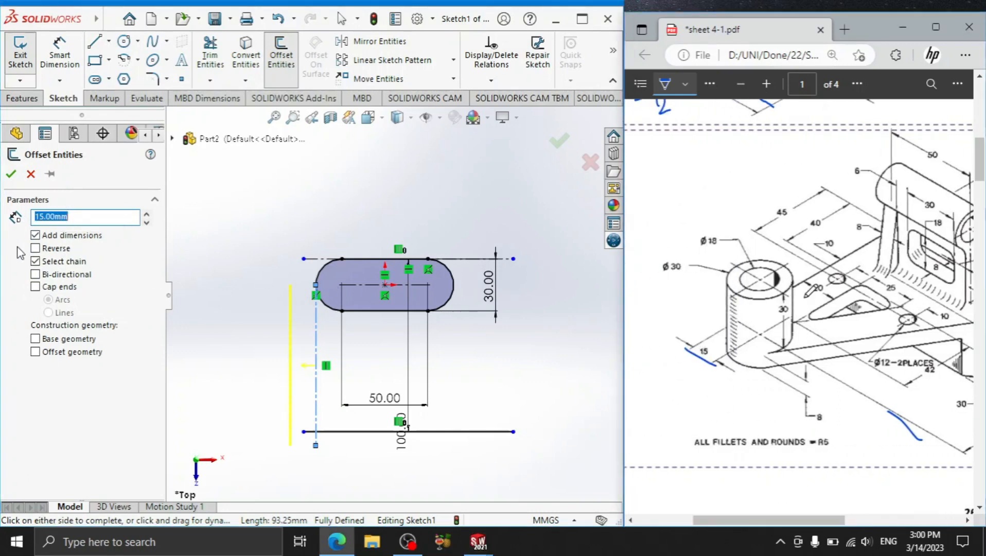
pyautogui.click(35, 248)
pyautogui.click(12, 174)
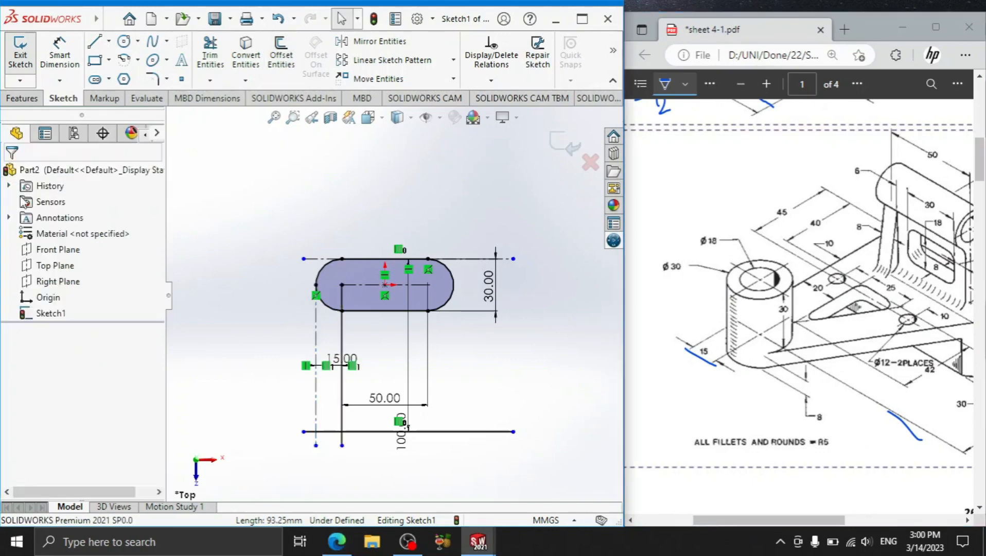
pyautogui.click(210, 56)
pyautogui.moveTo(326, 407)
pyautogui.mouseDown()
pyautogui.moveTo(346, 445)
pyautogui.moveTo(308, 425)
pyautogui.mouseUp()
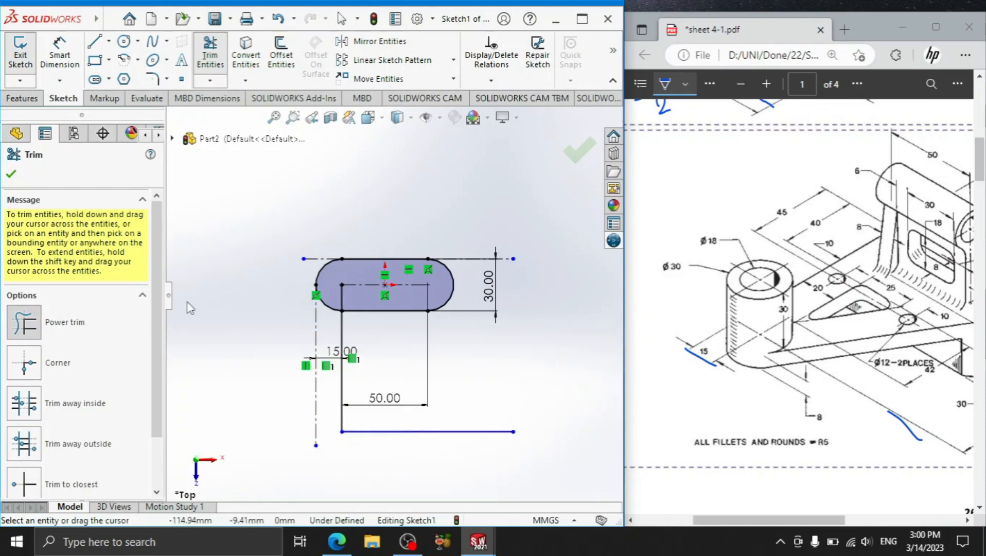
# Sketch two concentric circles at the lower-left corner: a 15 mm radius one tangent to the vertical centerline and an inner one about 18 mm in diameter
pyautogui.click(125, 43)
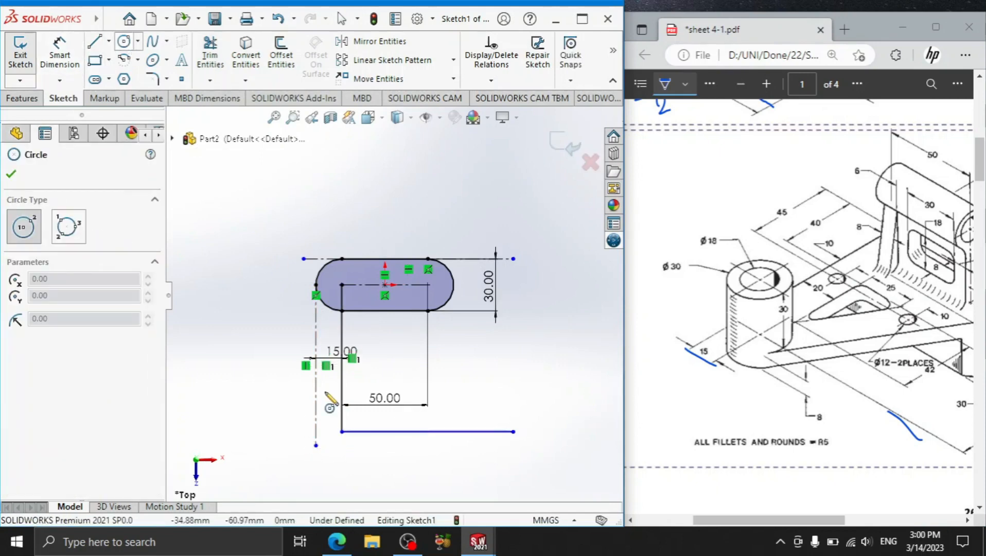
pyautogui.click(342, 431)
pyautogui.click(316, 431)
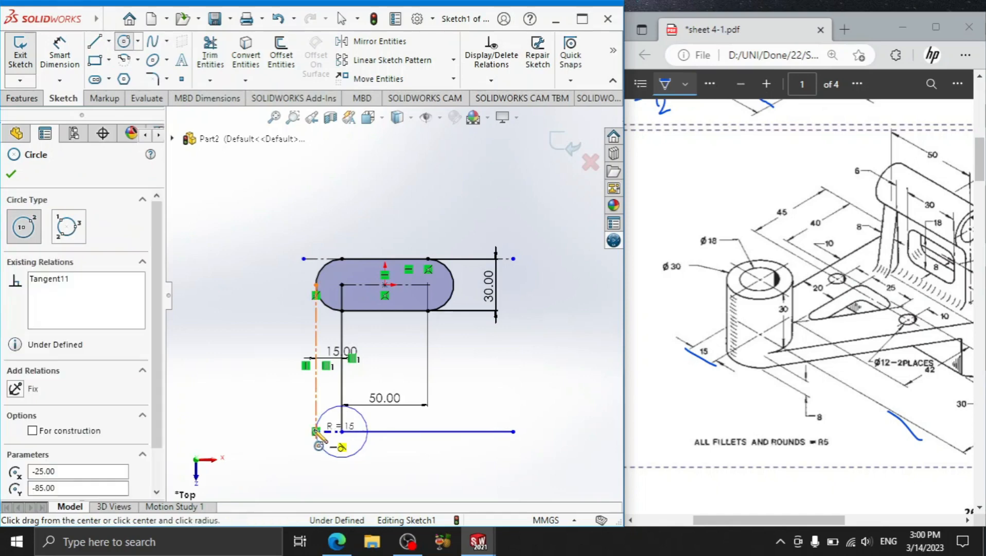
pyautogui.click(342, 431)
pyautogui.click(338, 447)
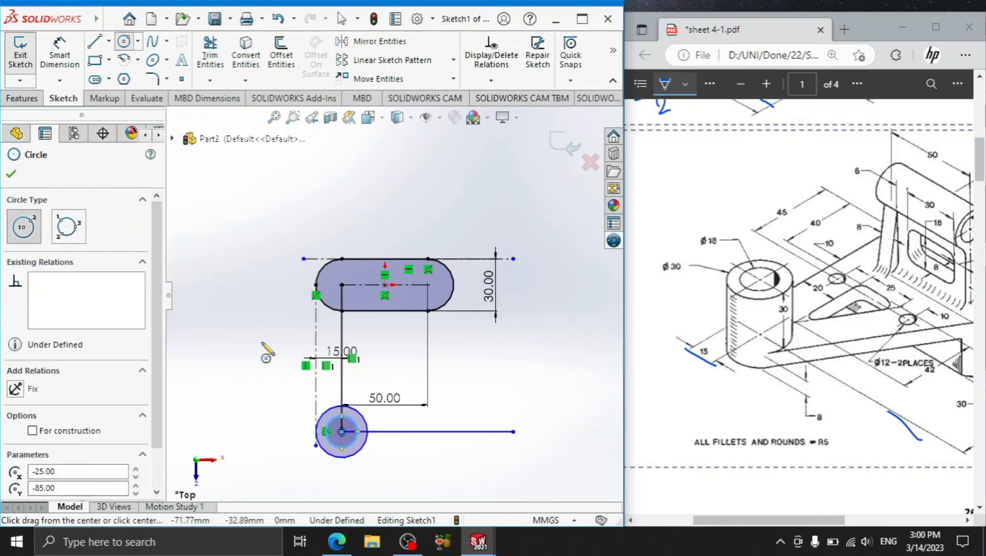
pyautogui.press('Escape')
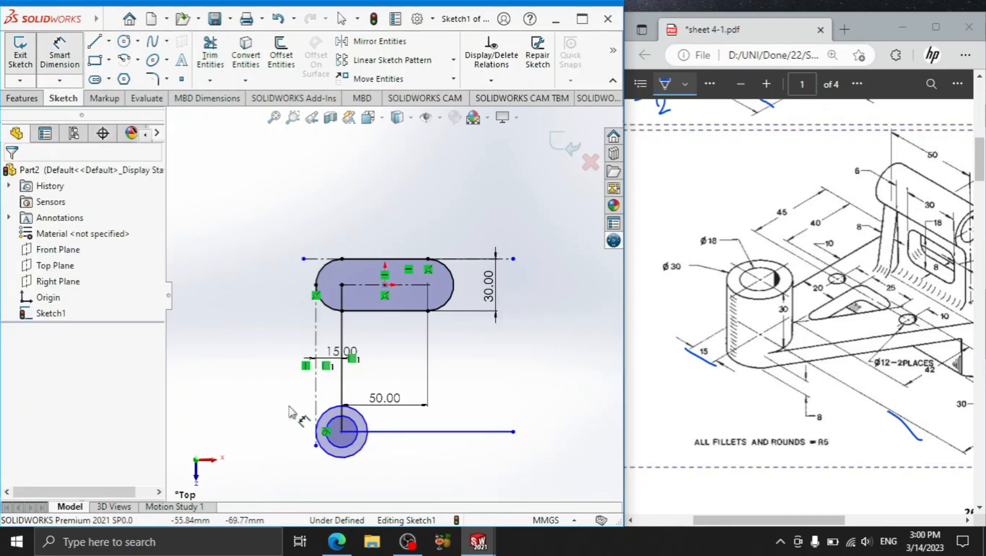
# Dimension the inner circle's diameter as 18 mm
pyautogui.click(355, 442)
pyautogui.click(349, 486)
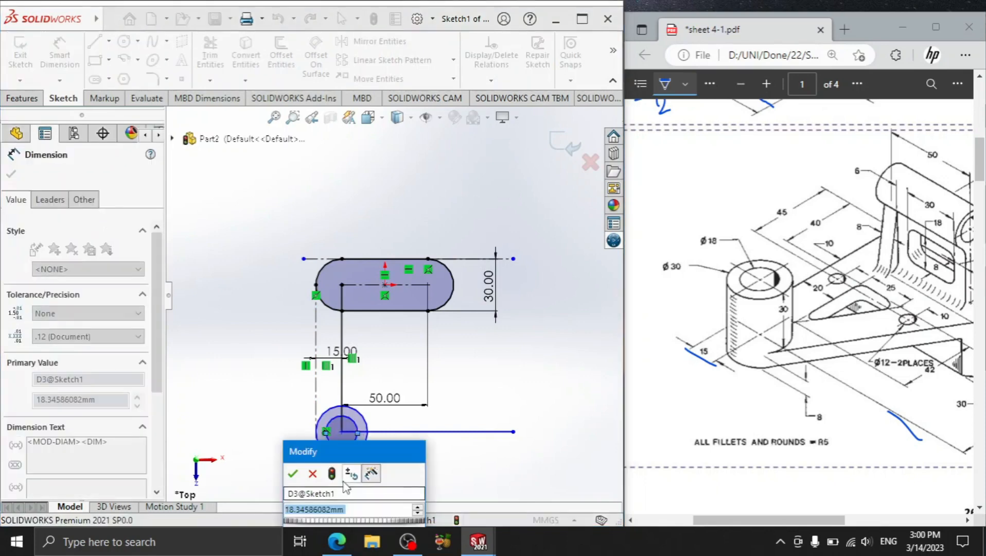
pyautogui.write('18')
pyautogui.press('Return')
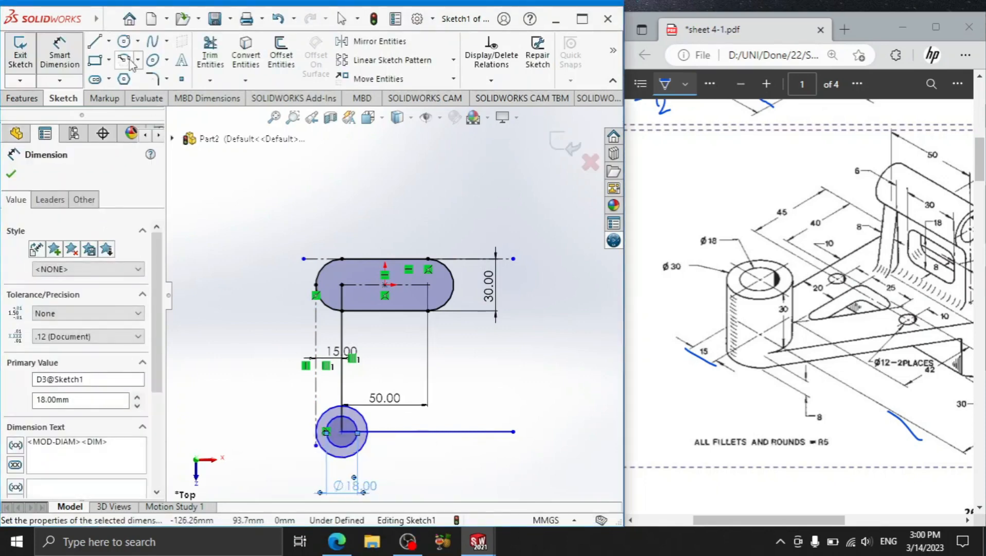
# Sketch a slanted line tangent to the slot's right arc and the right side of the outer circle
pyautogui.click(94, 42)
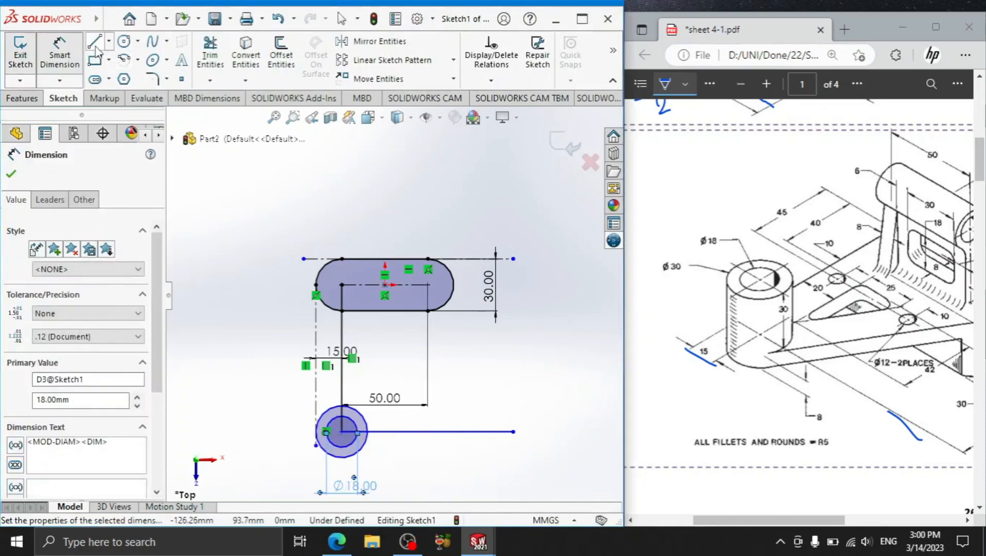
pyautogui.click(450, 297)
pyautogui.click(362, 449)
pyautogui.rightClick(282, 357)
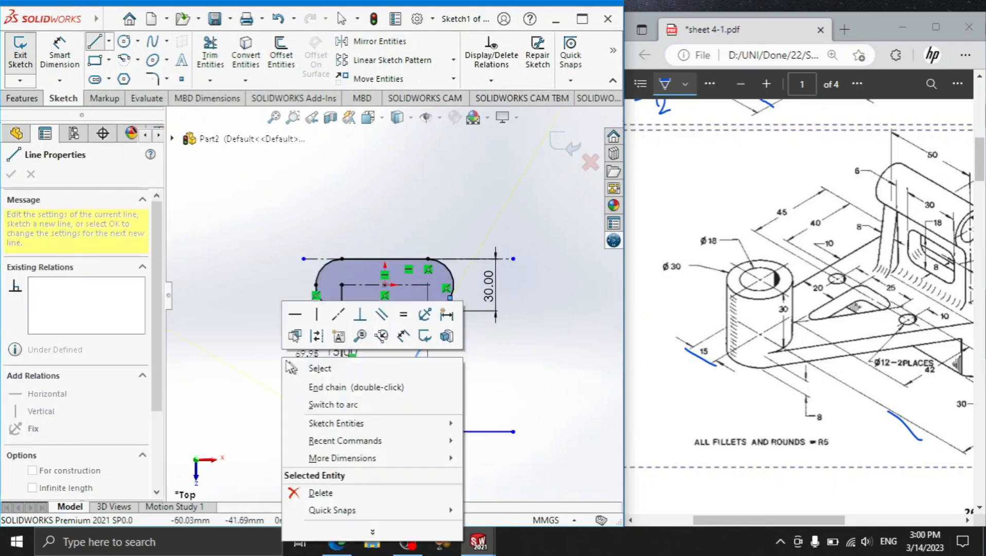
pyautogui.click(309, 368)
# Sketch a vertical line from the slot's leftmost point down to the leftmost point of the outer circle
pyautogui.click(94, 42)
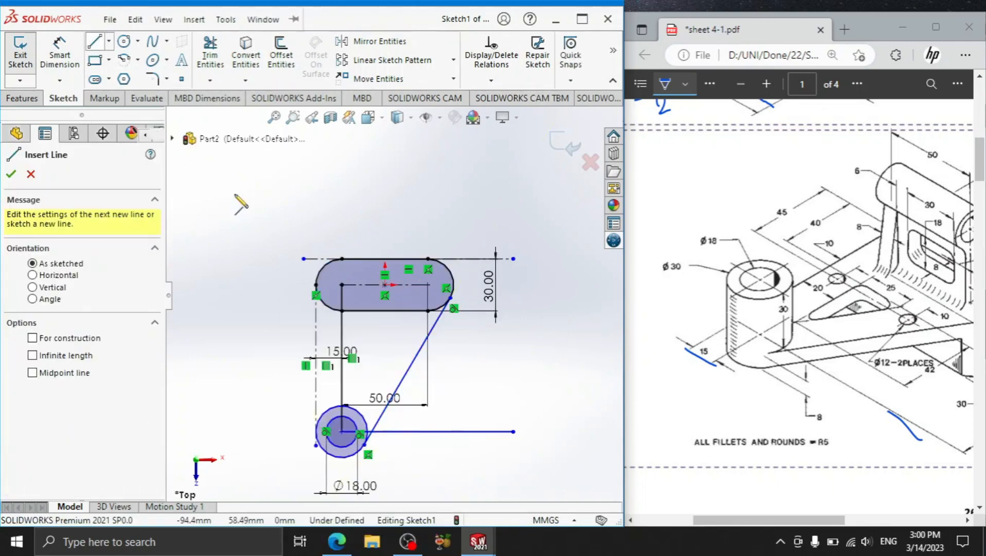
pyautogui.click(315, 284)
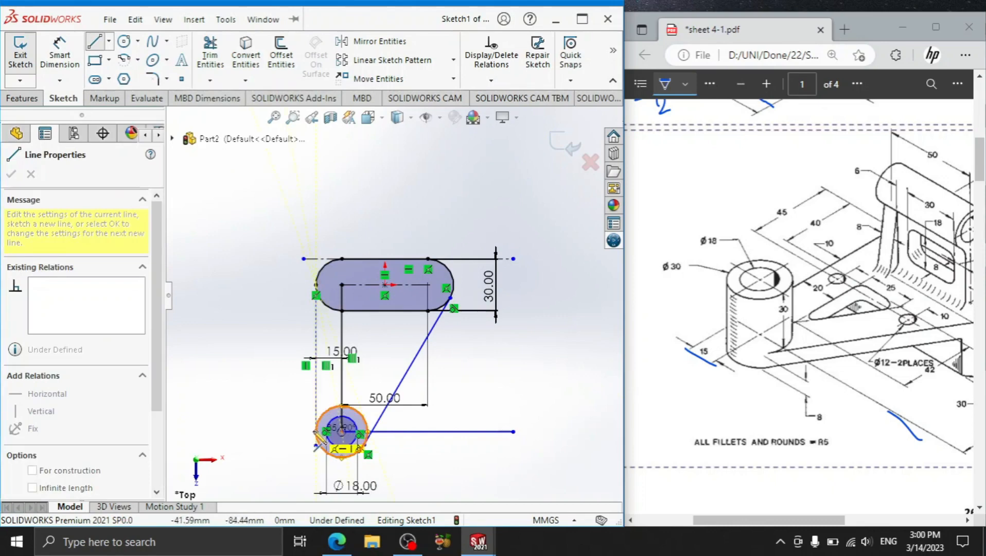
pyautogui.click(316, 433)
pyautogui.rightClick(267, 321)
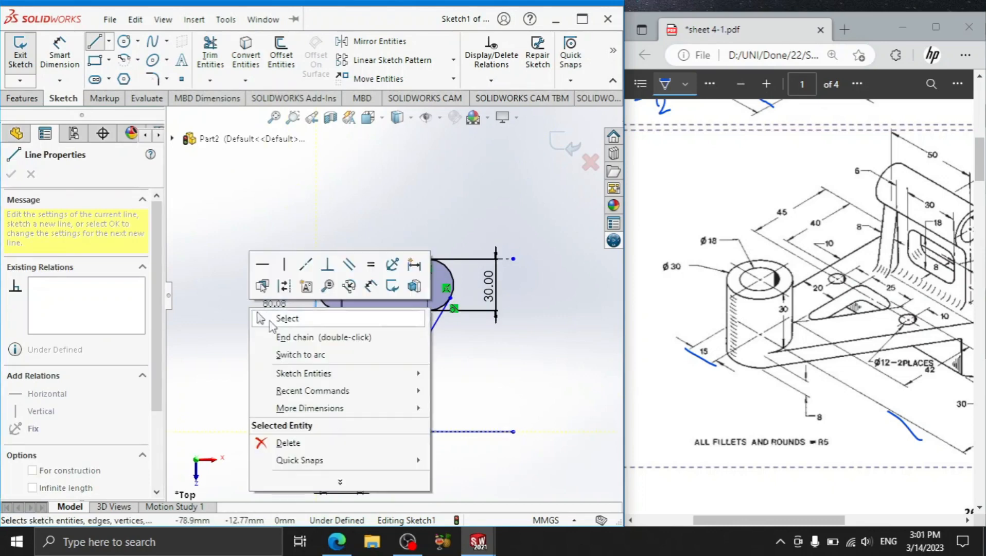
pyautogui.click(275, 325)
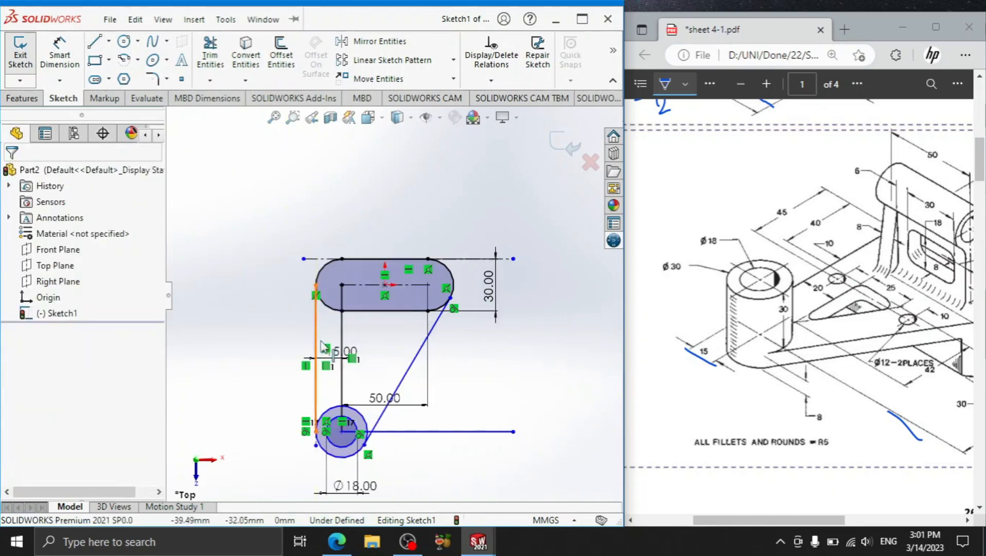
# Delete the vertical line running from the slot to the circles' center and the horizontal line extending from that center
pyautogui.scroll(-2, 334, 352)
pyautogui.click(362, 408)
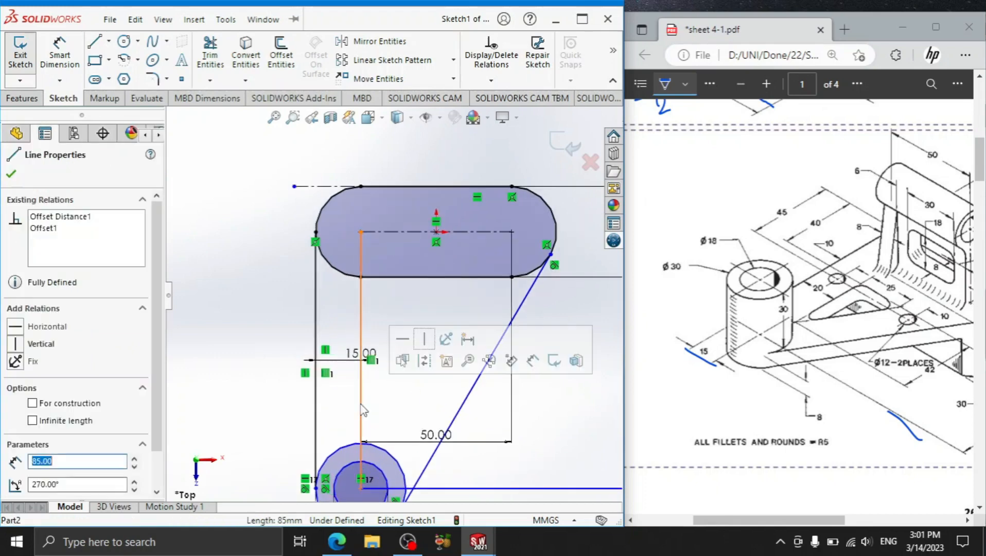
pyautogui.press('Delete')
pyautogui.scroll(2, 370, 381)
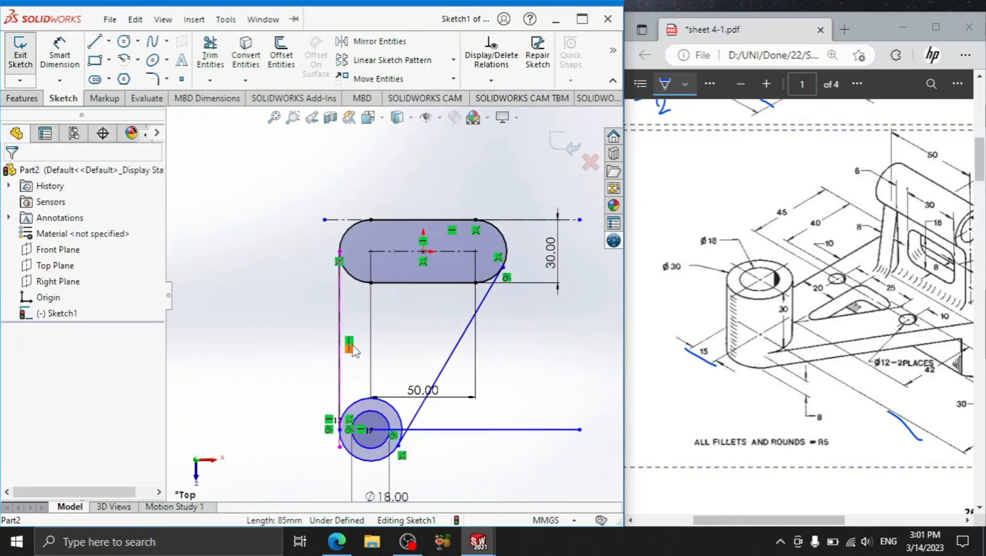
pyautogui.scroll(-3, 337, 457)
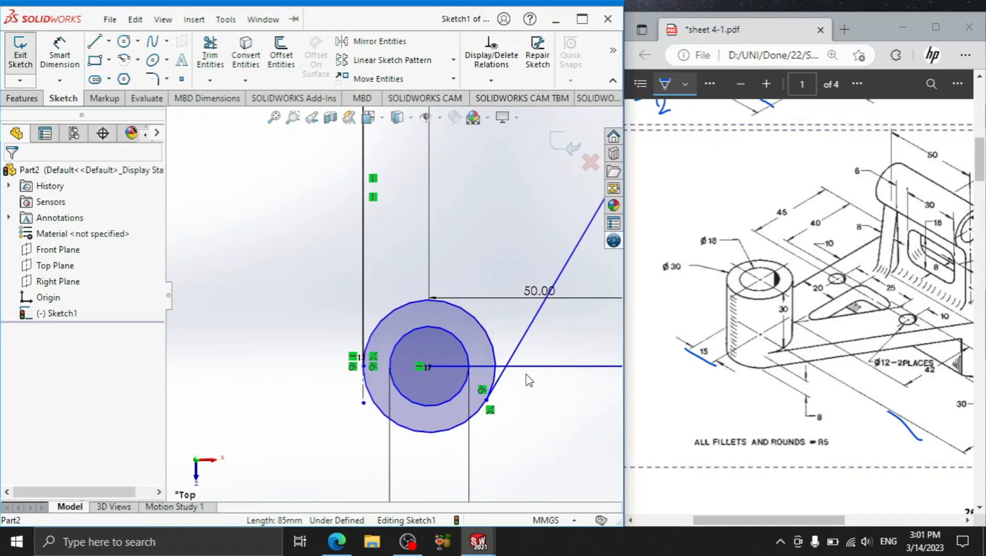
pyautogui.scroll(2, 489, 366)
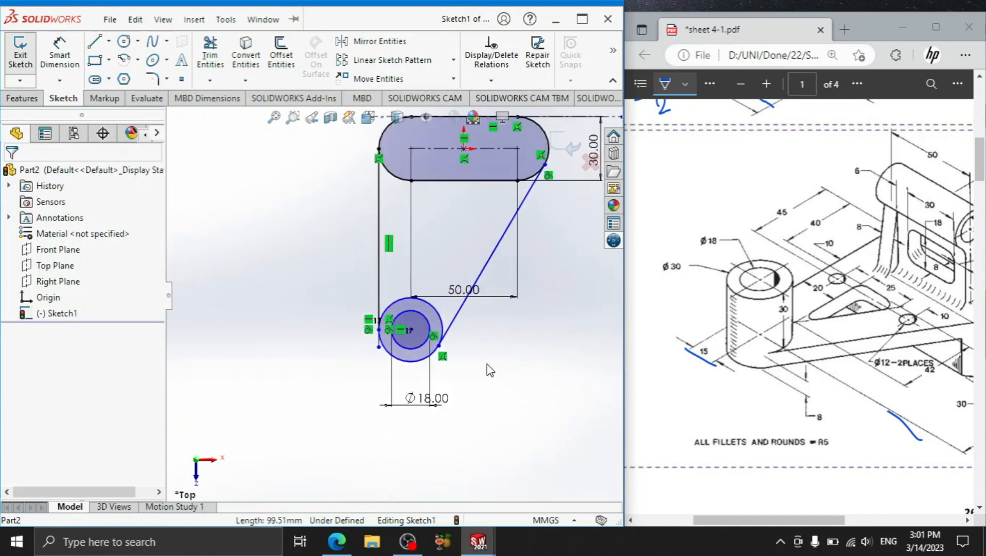
pyautogui.scroll(1, 456, 207)
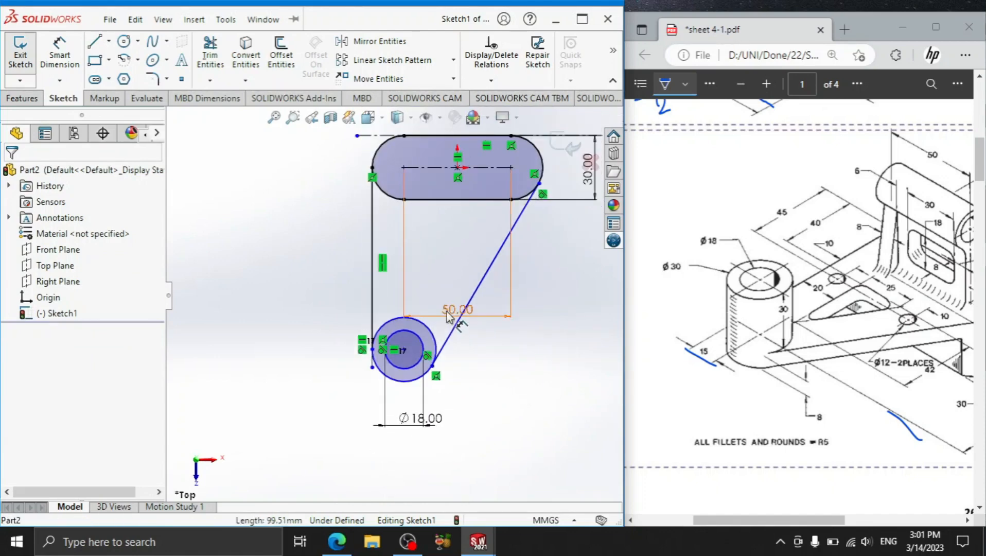
# Move the slot's 50 mm center-distance dimension to just above the slot
pyautogui.moveTo(449, 311); pyautogui.dragTo(452, 175)
pyautogui.scroll(2, 452, 175)
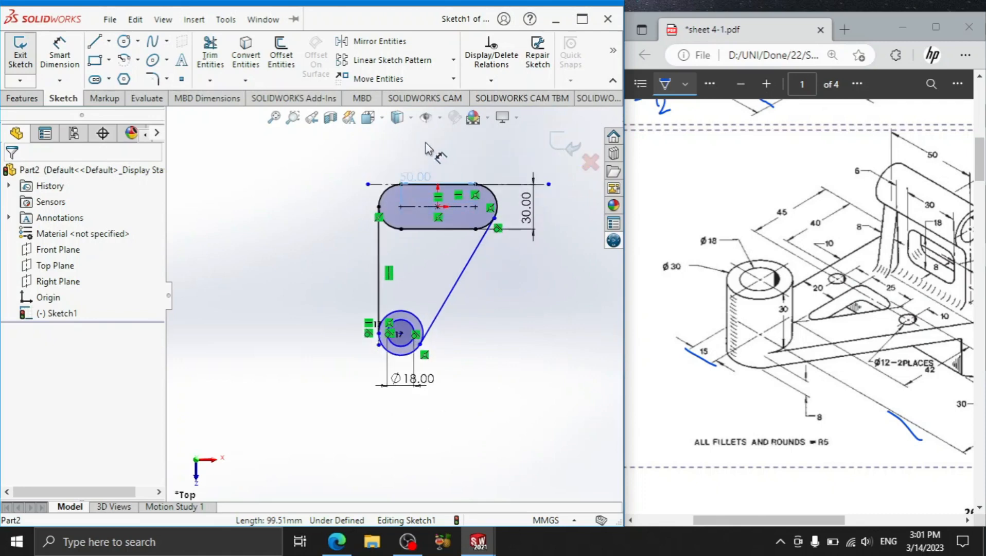
pyautogui.click(450, 136)
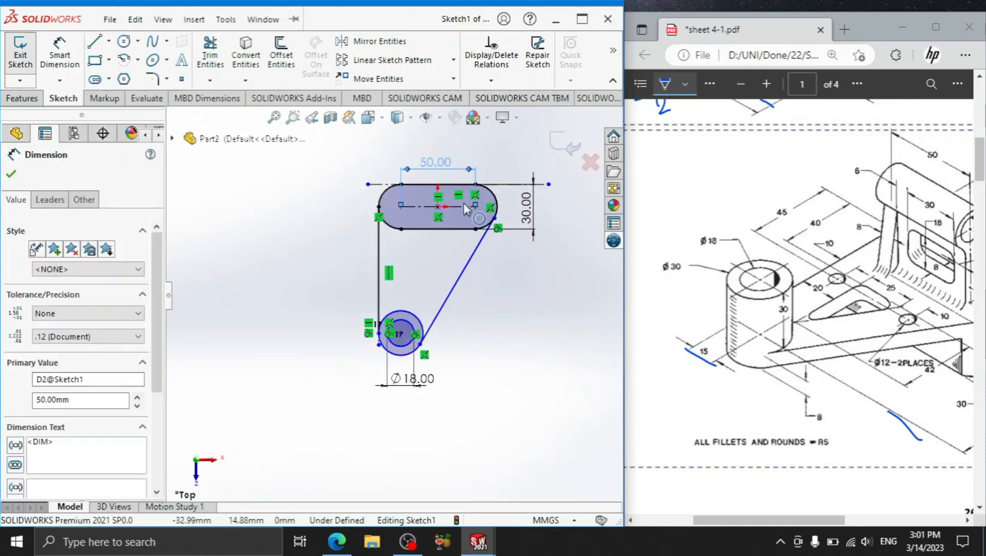
# Mark the triangular cutout's edge and the 40 dimension on the PDF drawing, and offset the slot's upper horizontal centerline 40 mm downward
pyautogui.moveTo(857, 283); pyautogui.dragTo(873, 289)
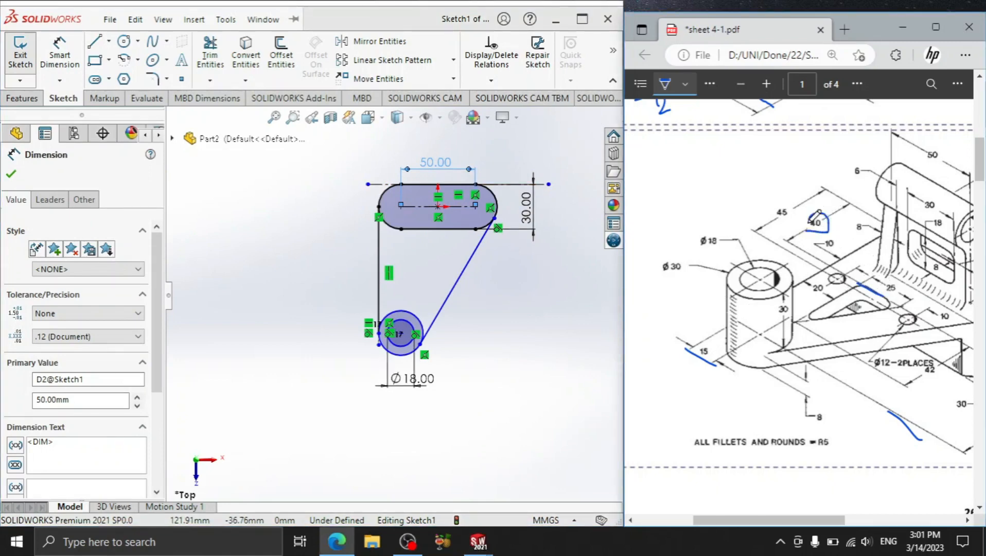
pyautogui.moveTo(817, 213); pyautogui.dragTo(808, 222)
pyautogui.click(281, 54)
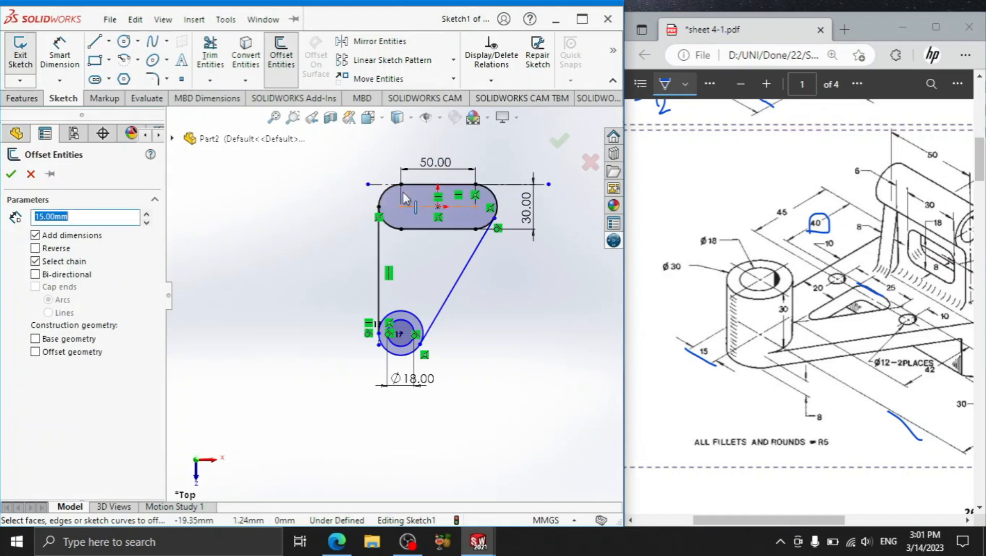
pyautogui.click(380, 184)
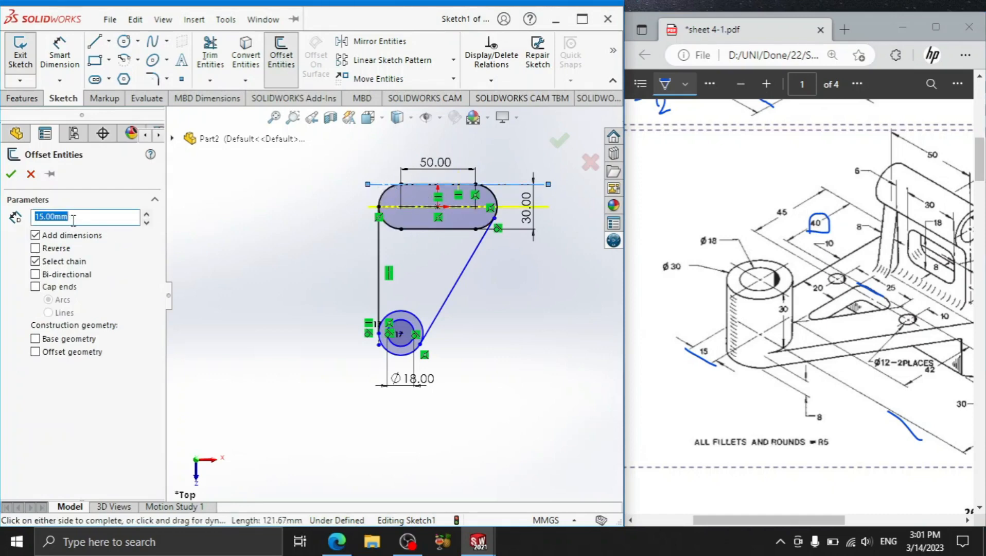
pyautogui.press('Return')
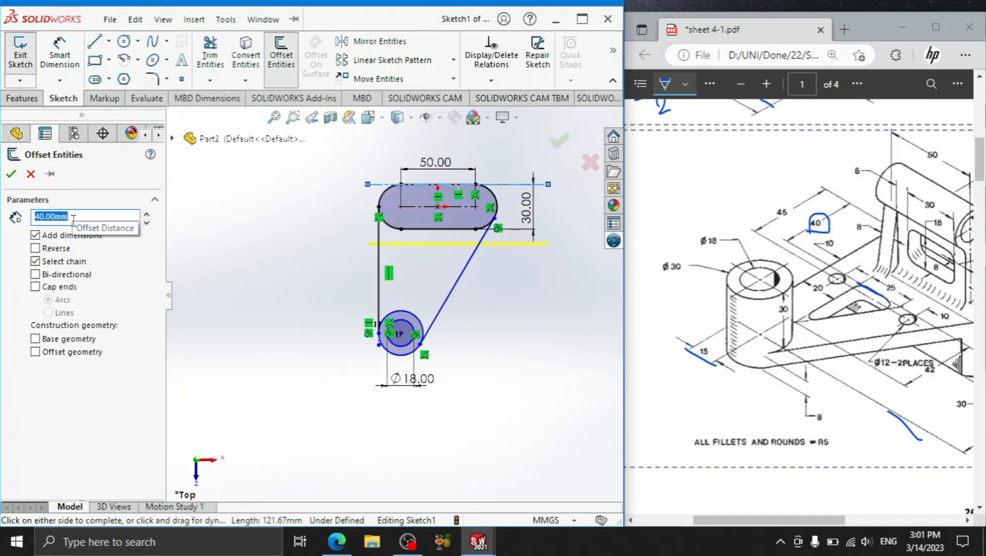
pyautogui.click(10, 175)
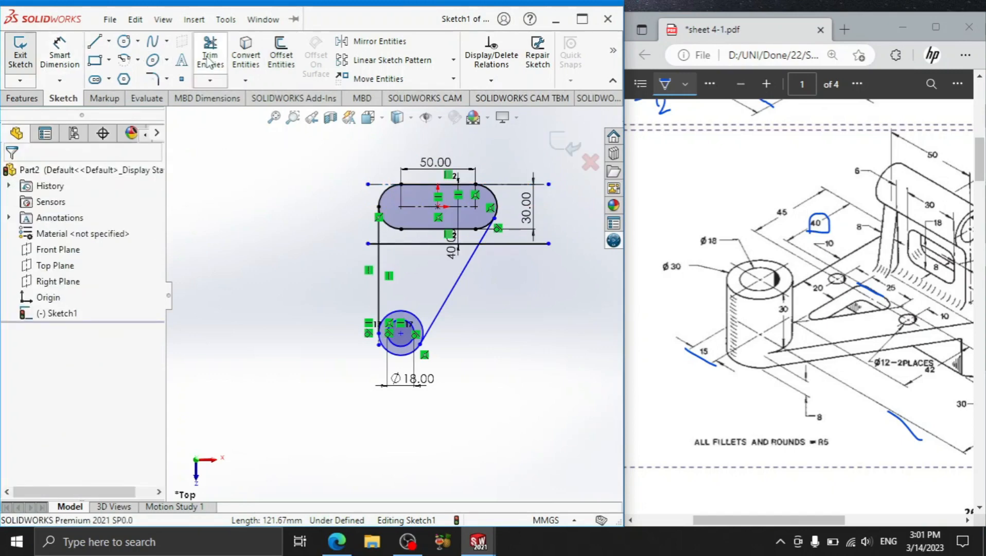
# Try to offset the vertical centerline beside the circles 20 mm inward with the direction reversed
pyautogui.click(281, 54)
pyautogui.scroll(-5, 386, 342)
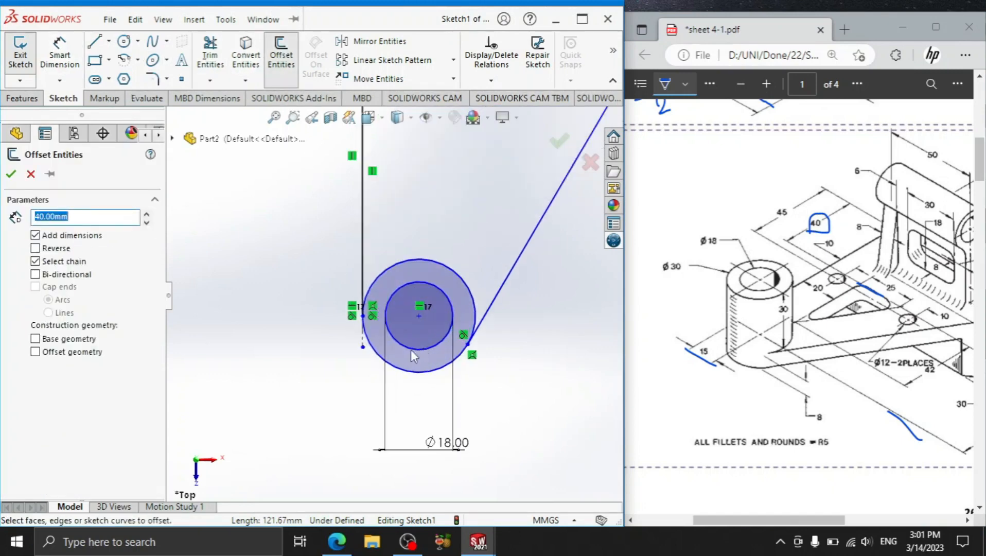
pyautogui.click(365, 342)
pyautogui.scroll(3, 392, 296)
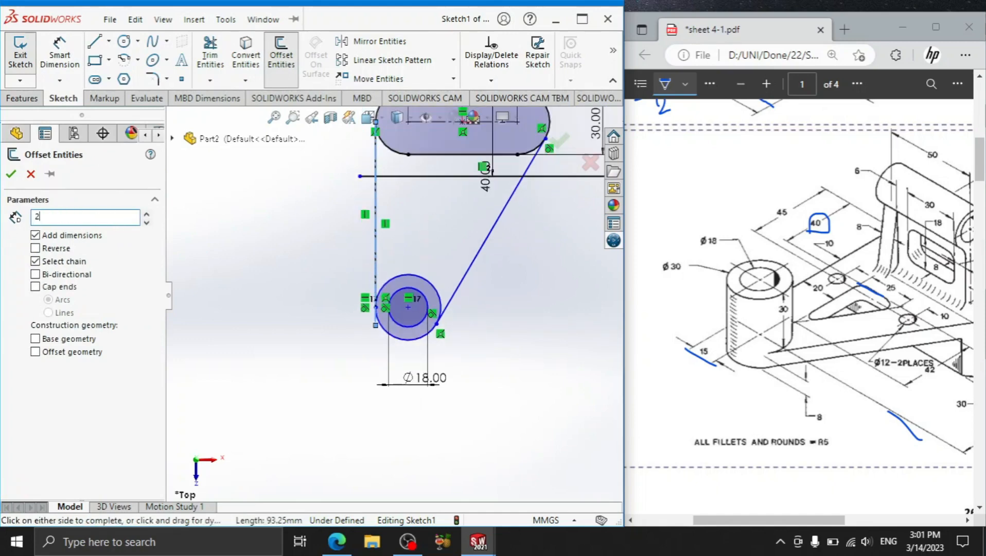
pyautogui.write('20')
pyautogui.press('Return')
pyautogui.scroll(1, 410, 249)
pyautogui.scroll(2, 402, 236)
pyautogui.scroll(-3, 406, 234)
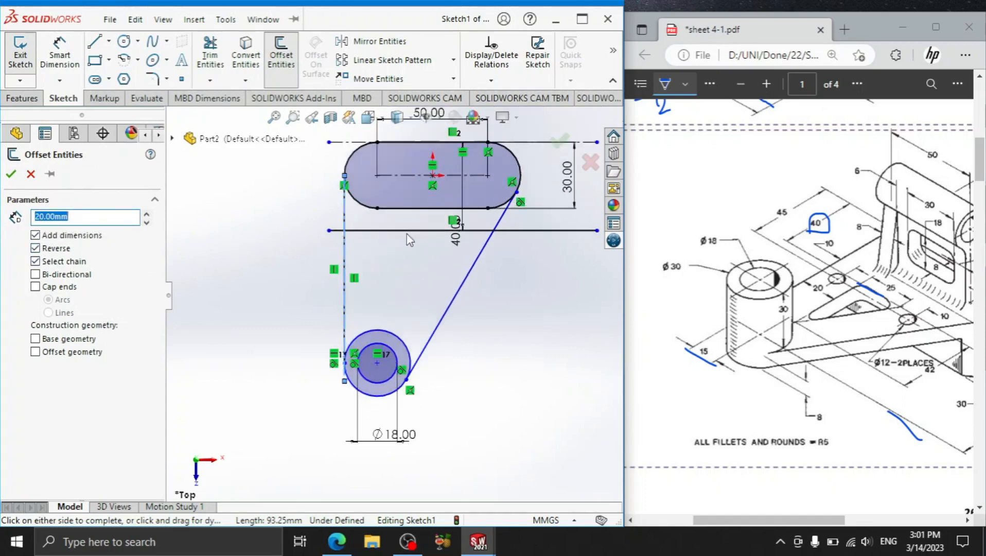
pyautogui.click(12, 175)
pyautogui.click(576, 265)
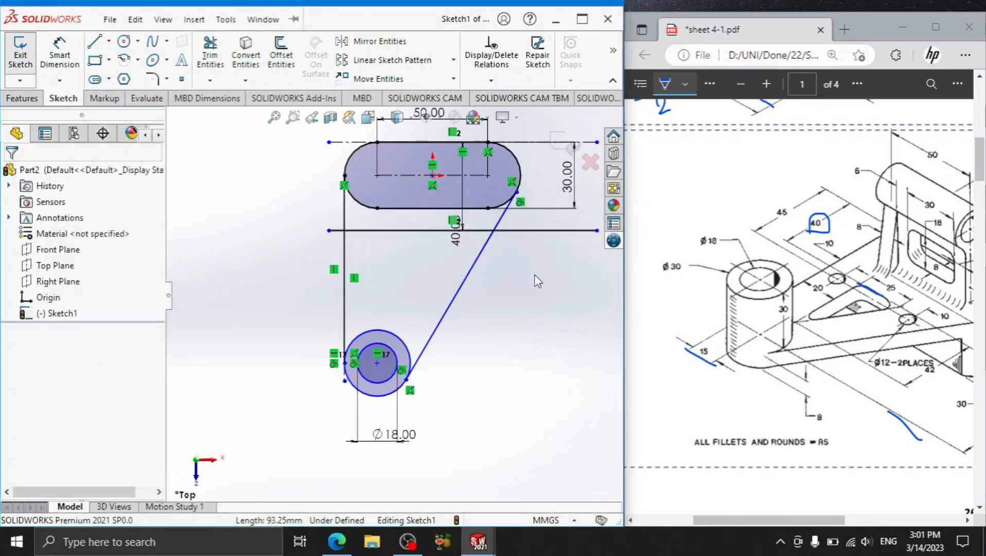
# Offset the solid vertical line joining the slot and the outer circle 20 mm inward
pyautogui.click(291, 54)
pyautogui.click(344, 262)
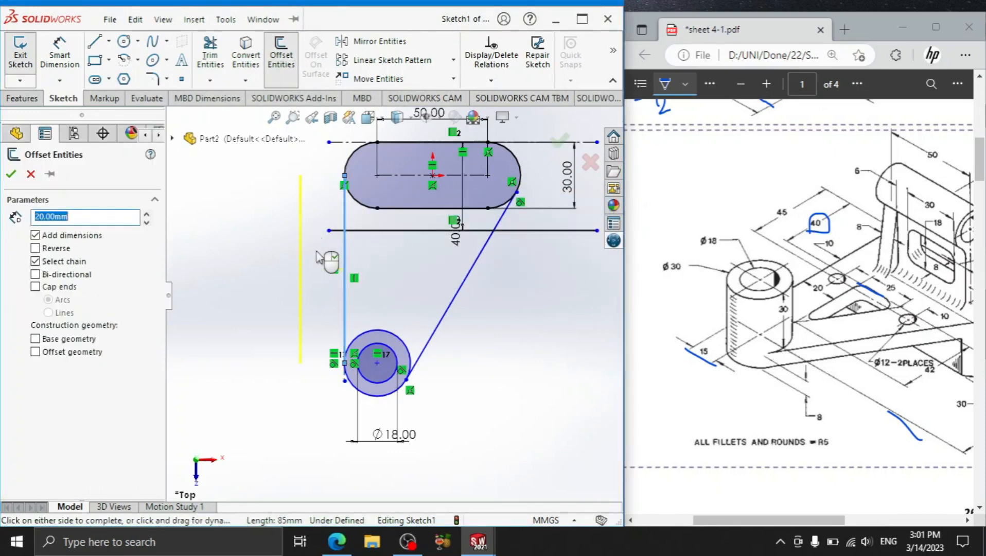
pyautogui.click(11, 175)
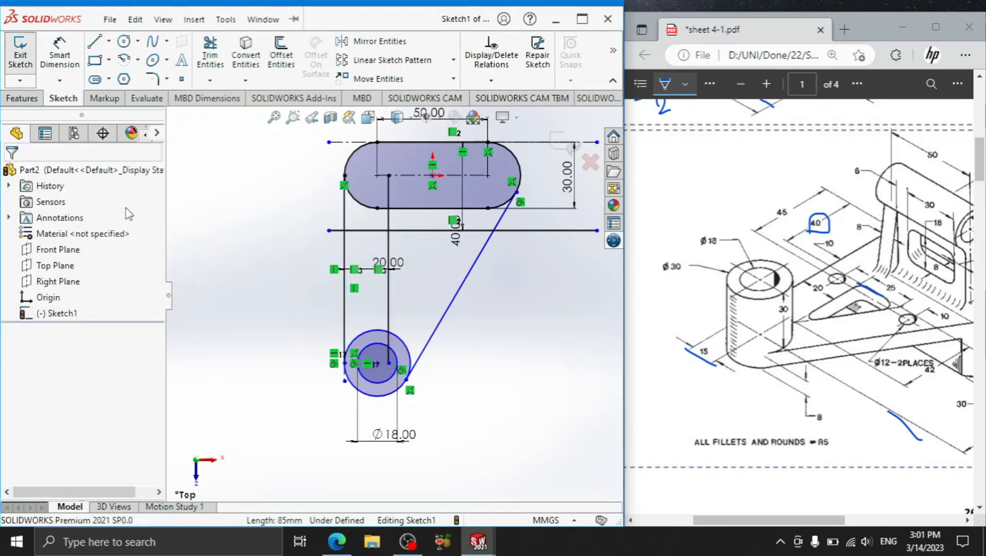
# Sketch a slanted line from the horizontal line below the slot down to the inner vertical line, closing a triangle
pyautogui.click(98, 46)
pyautogui.click(448, 231)
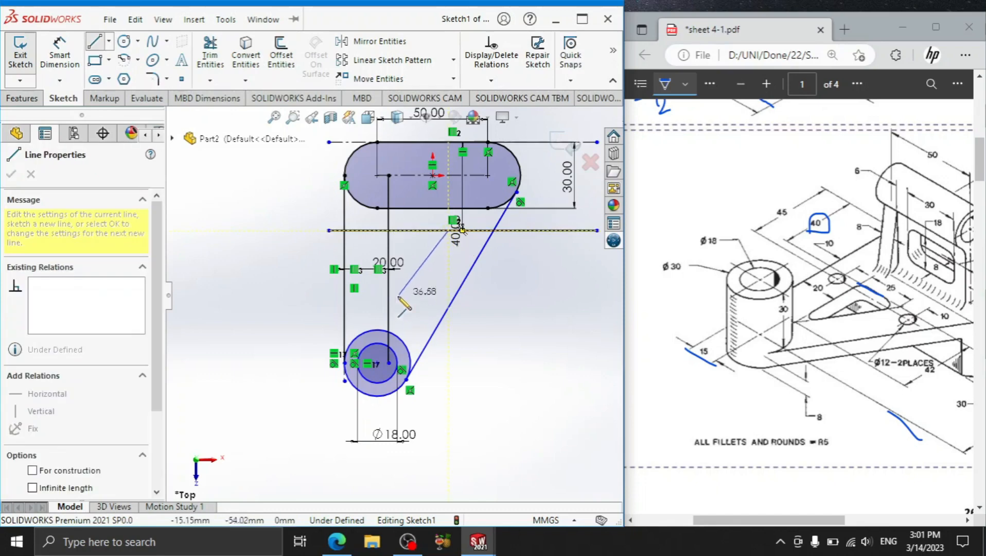
pyautogui.click(389, 320)
pyautogui.rightClick(519, 301)
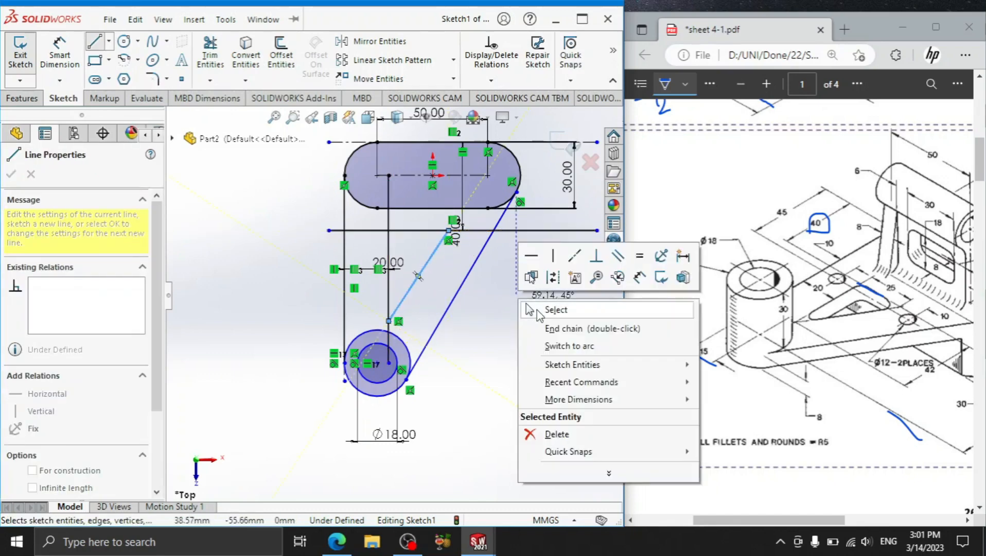
pyautogui.click(546, 310)
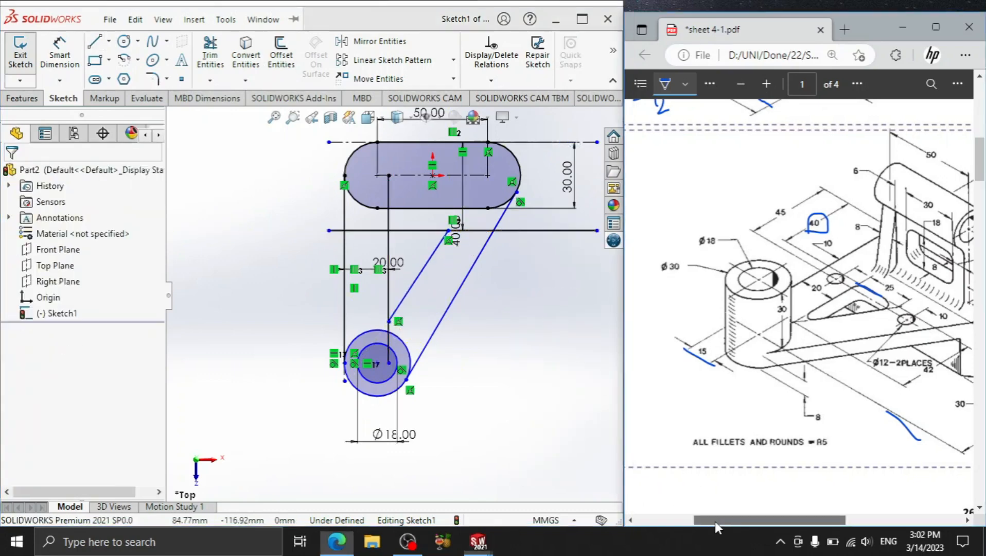
# Move the 20 mm offset dimension lower between the vertical lines, and mark the 25 dimension on the PDF drawing
pyautogui.moveTo(713, 520); pyautogui.dragTo(754, 520)
pyautogui.moveTo(394, 266); pyautogui.dragTo(371, 302)
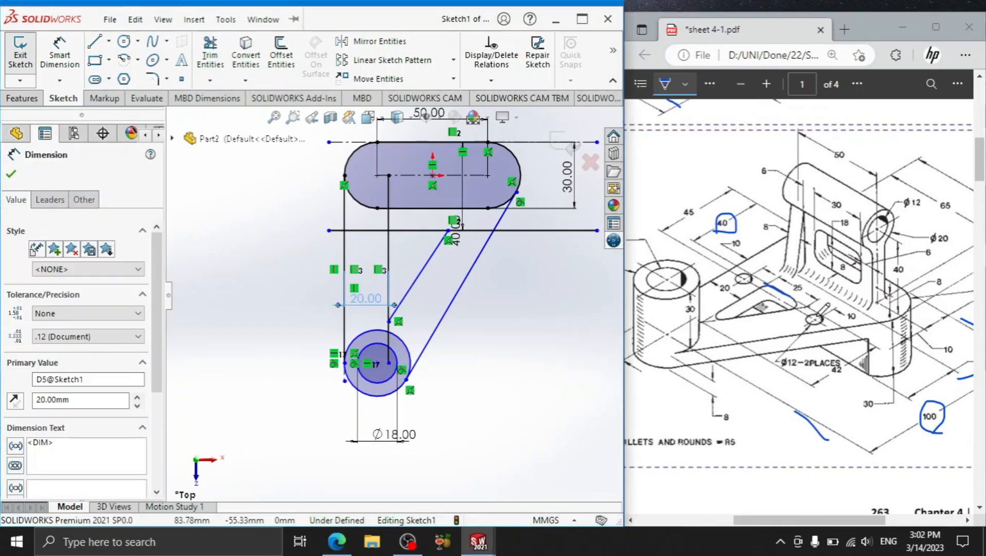
pyautogui.click(800, 297)
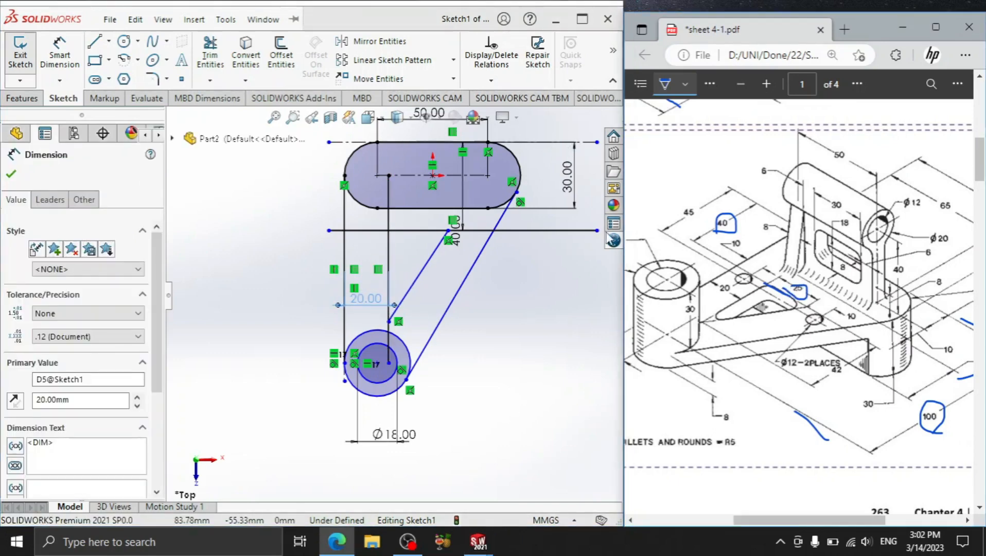
# Dimension the horizontal distance from the inner vertical line to the slanted line's upper endpoint as 25 mm
pyautogui.click(61, 50)
pyautogui.scroll(-2, 432, 192)
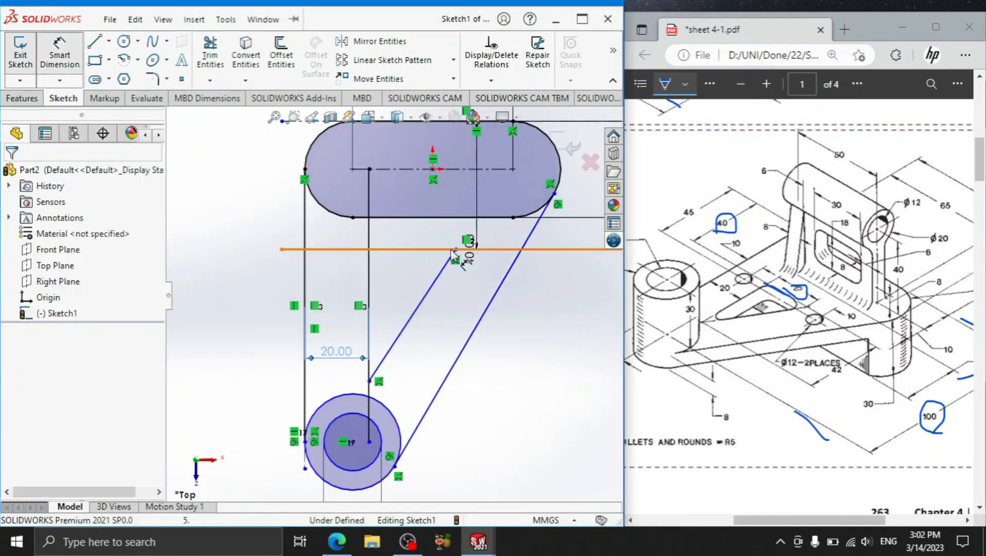
pyautogui.click(456, 250)
pyautogui.click(369, 268)
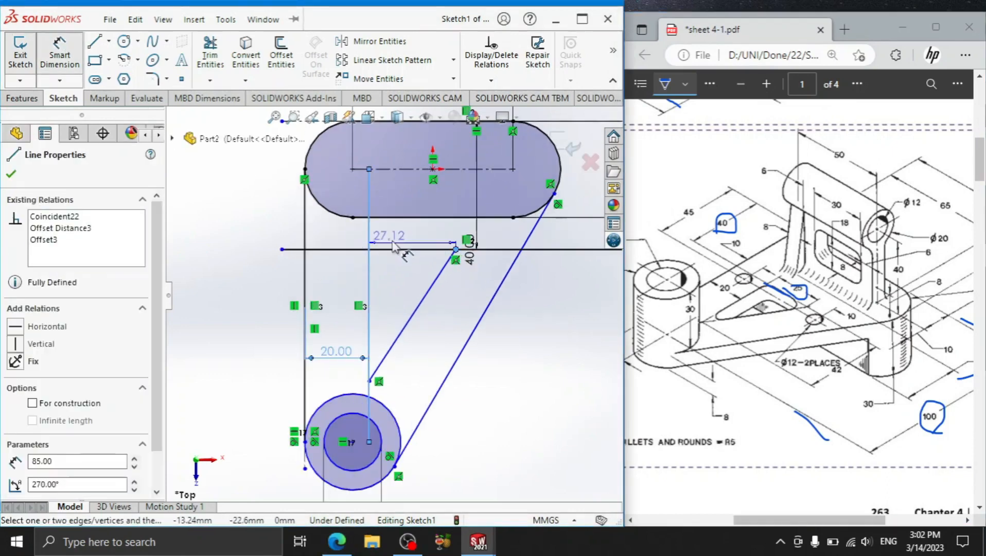
pyautogui.click(404, 242)
pyautogui.write('25')
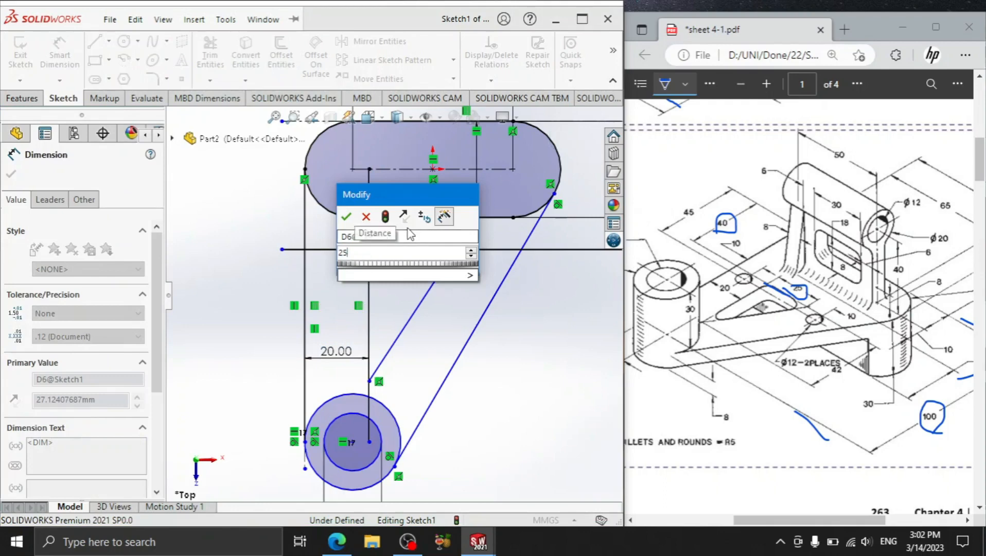
pyautogui.press('Return')
# Dimension the vertical distance between the slanted line's two endpoints as 42 mm
pyautogui.click(369, 381)
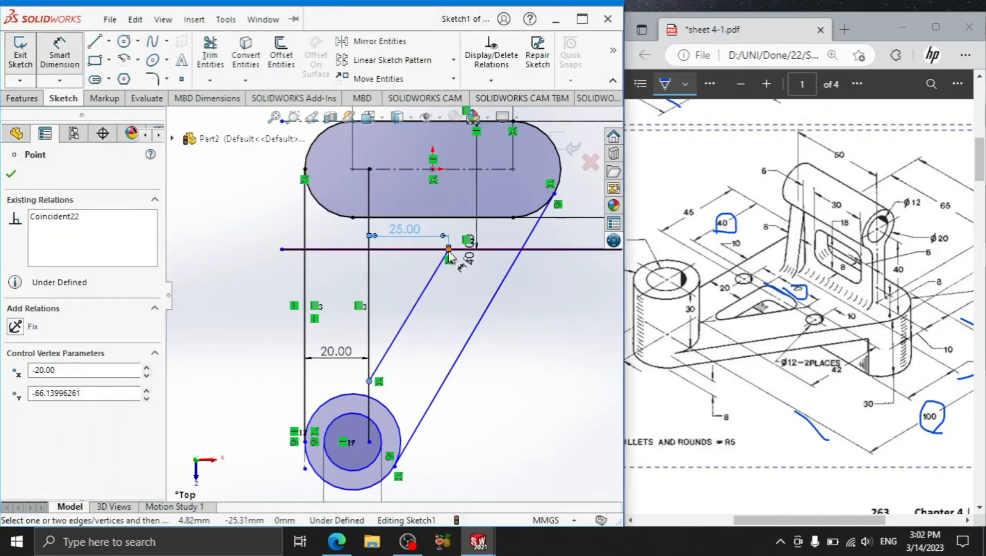
pyautogui.click(449, 250)
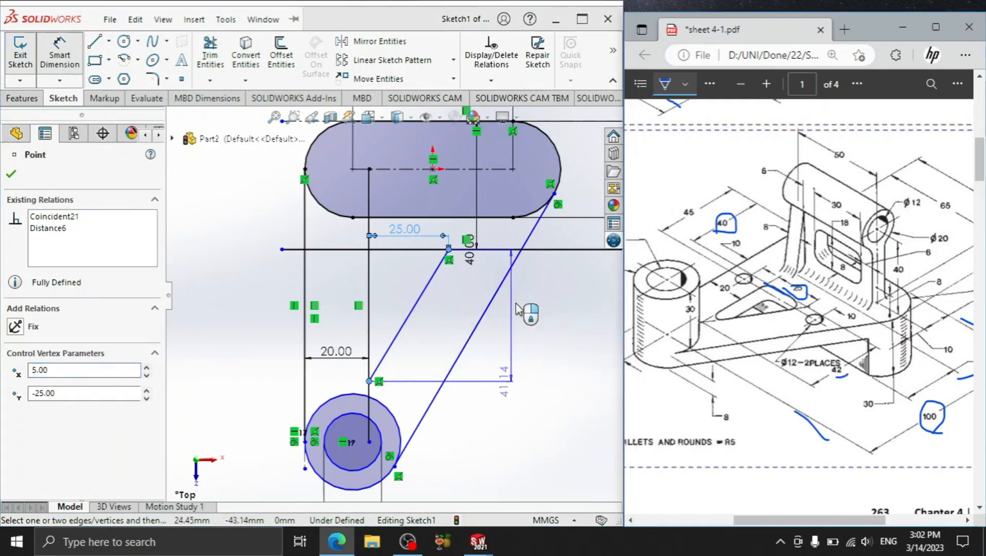
pyautogui.click(499, 308)
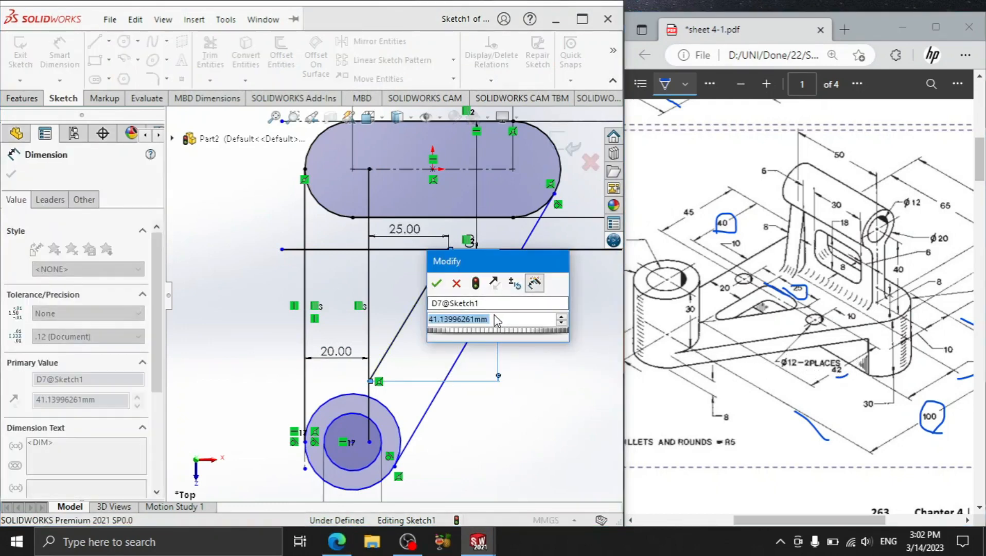
pyautogui.write('42')
pyautogui.press('Return')
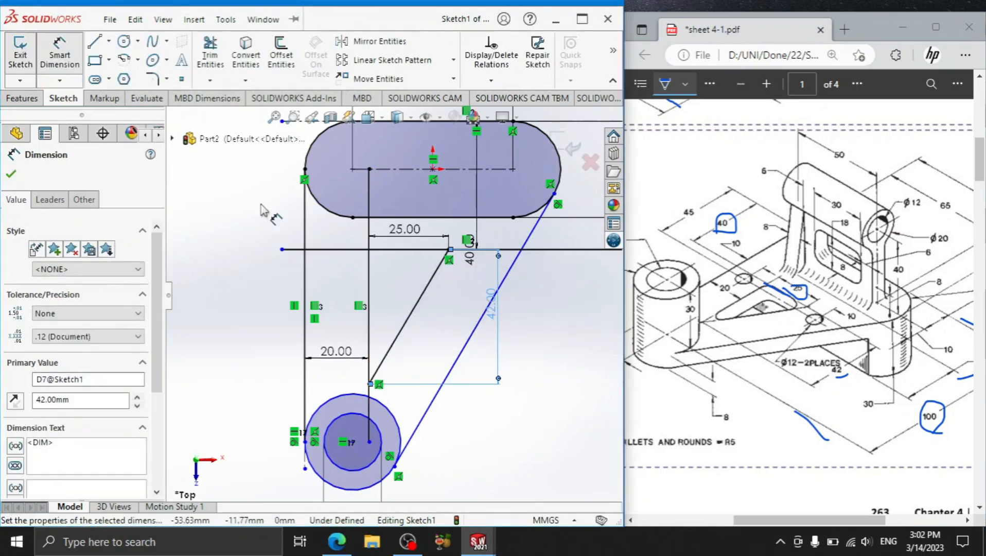
# Trim the excess of the horizontal and inner vertical lines extending above and beside the triangle
pyautogui.click(210, 56)
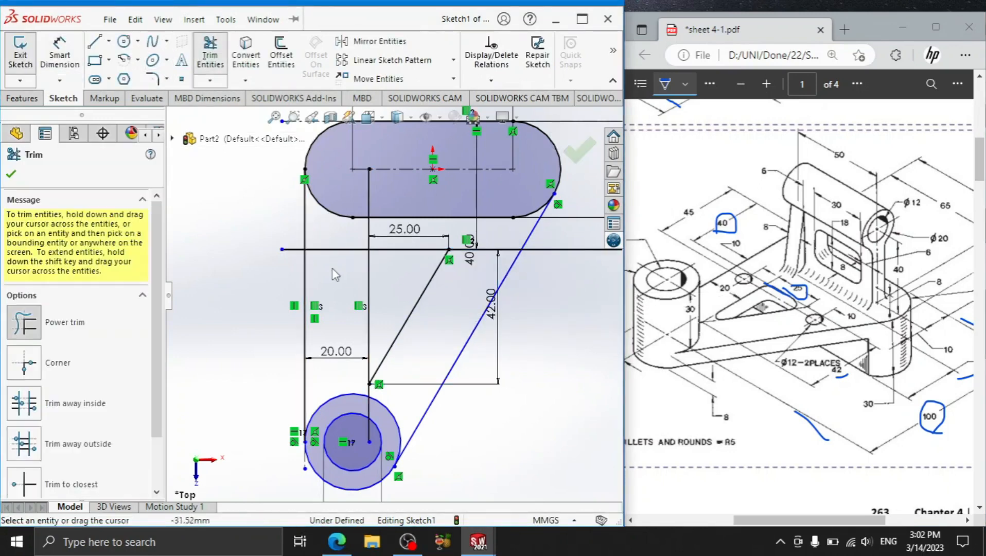
pyautogui.moveTo(335, 274)
pyautogui.mouseDown()
pyautogui.moveTo(375, 226)
pyautogui.moveTo(339, 217)
pyautogui.moveTo(313, 223)
pyautogui.moveTo(336, 209)
pyautogui.mouseUp()
pyautogui.scroll(-4, 287, 283)
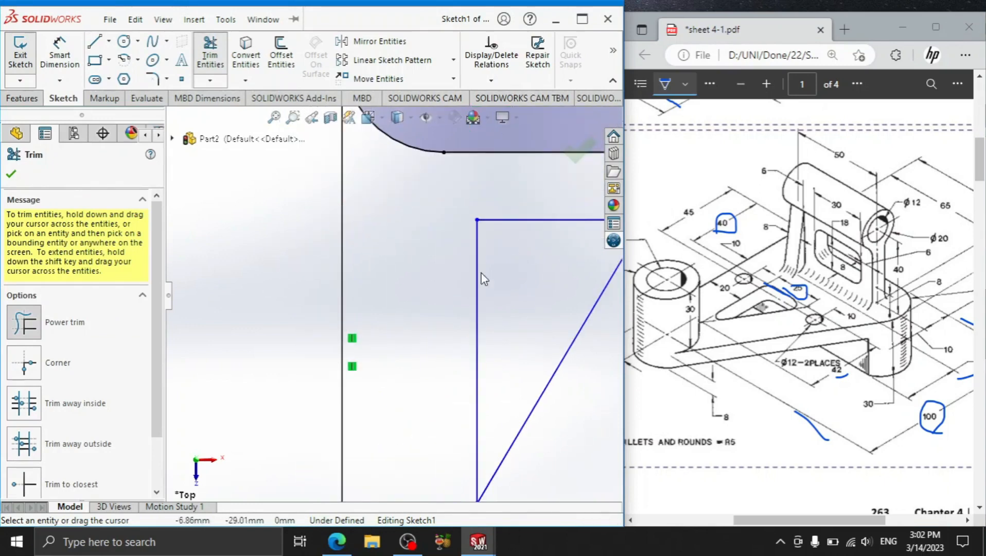
pyautogui.scroll(6, 494, 273)
pyautogui.moveTo(521, 278); pyautogui.dragTo(520, 264)
pyautogui.scroll(-3, 525, 271)
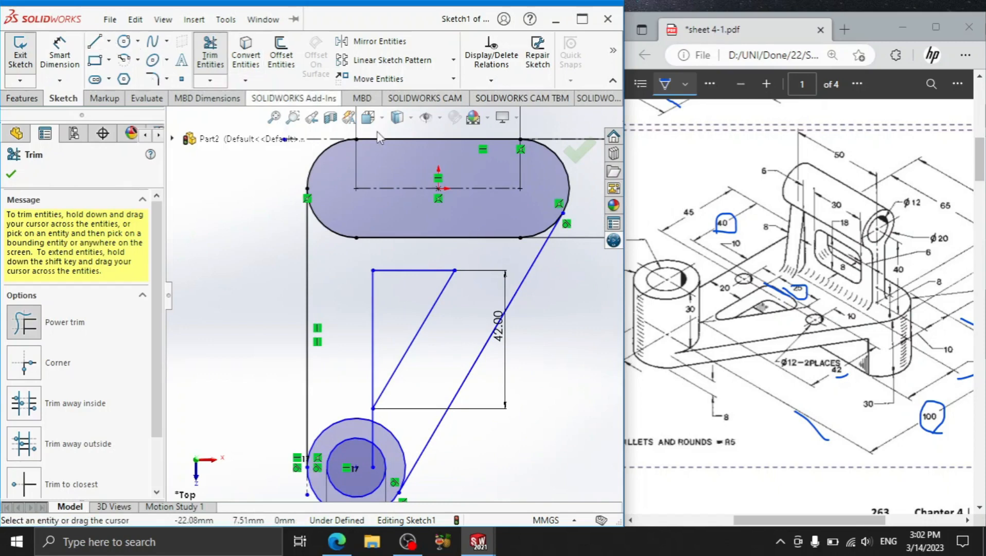
# Circle the 45 dimension on the PDF drawing and offset the construction line along the slot's upper edge 45 mm downward
pyautogui.click(751, 281)
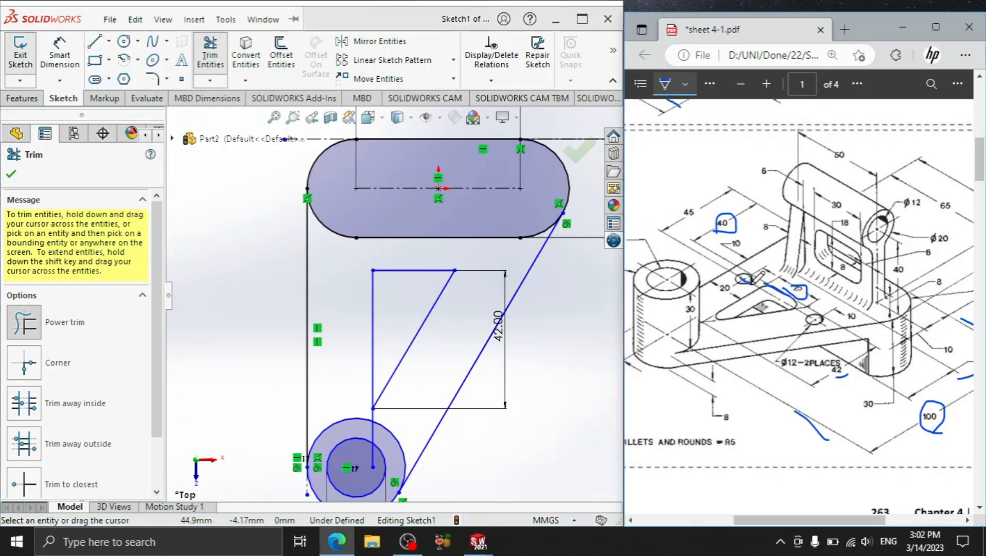
pyautogui.moveTo(689, 199); pyautogui.dragTo(692, 200)
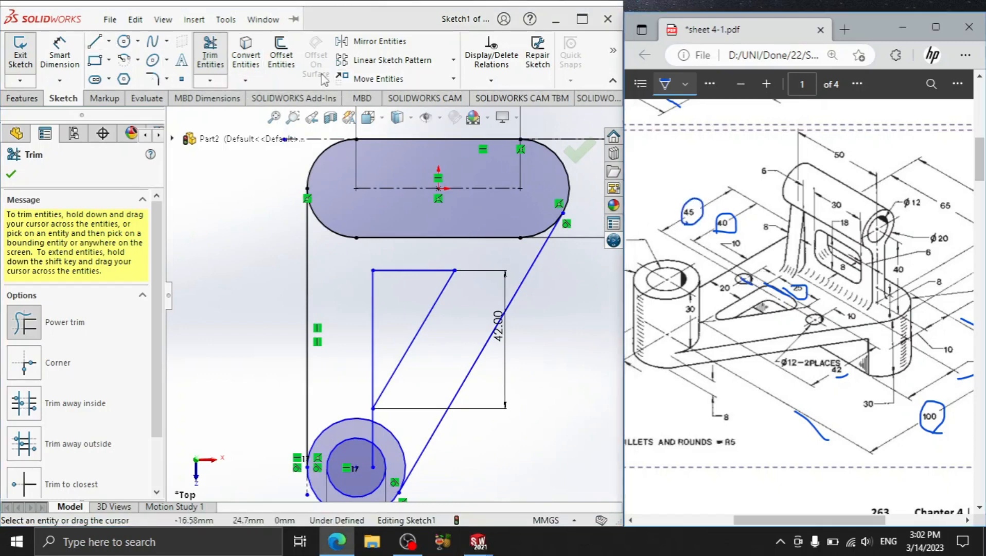
pyautogui.click(281, 57)
pyautogui.click(324, 177)
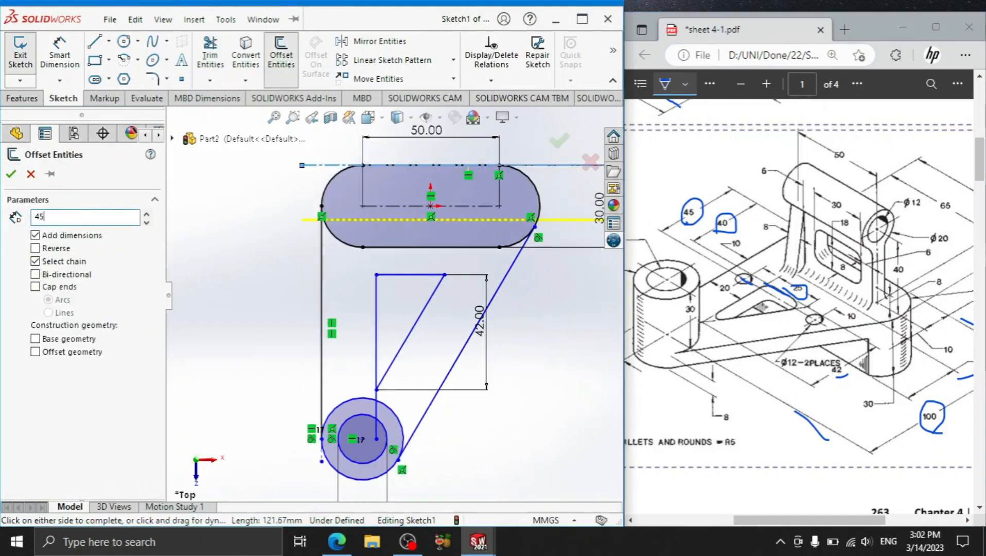
pyautogui.write('45')
pyautogui.press('Return')
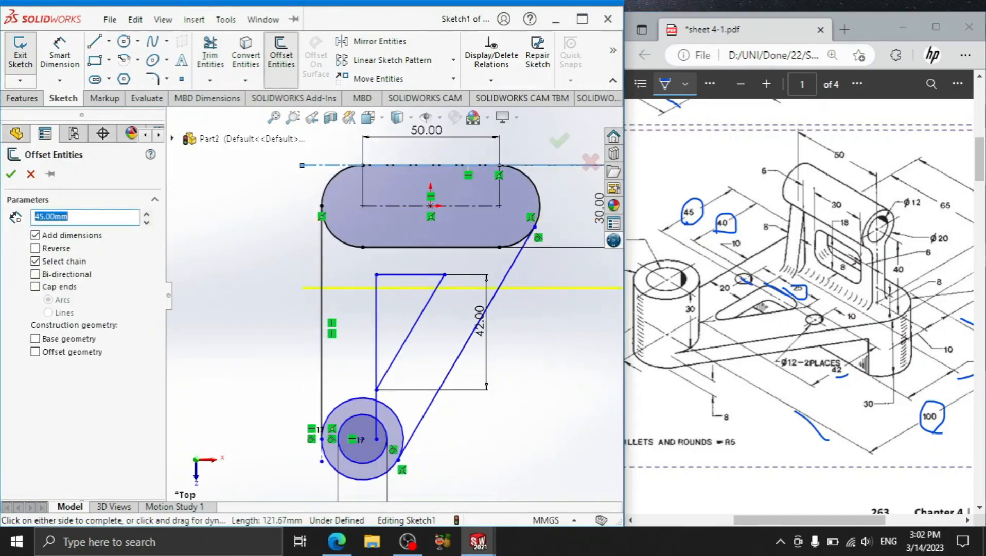
pyautogui.click(12, 175)
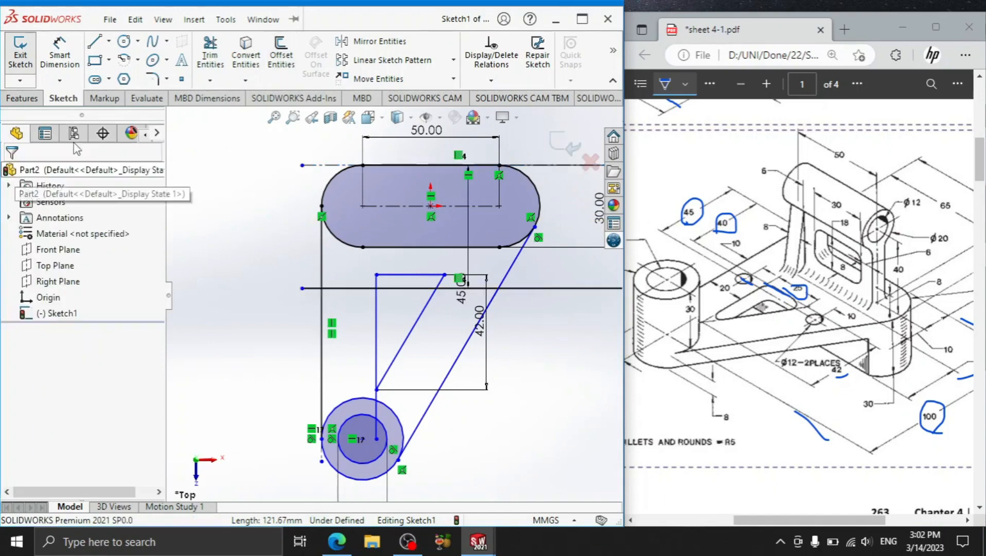
# Sketch two circles about 10 mm in diameter centered on the 45 mm offset line, one on each side of the triangle
pyautogui.click(123, 41)
pyautogui.scroll(-2, 346, 287)
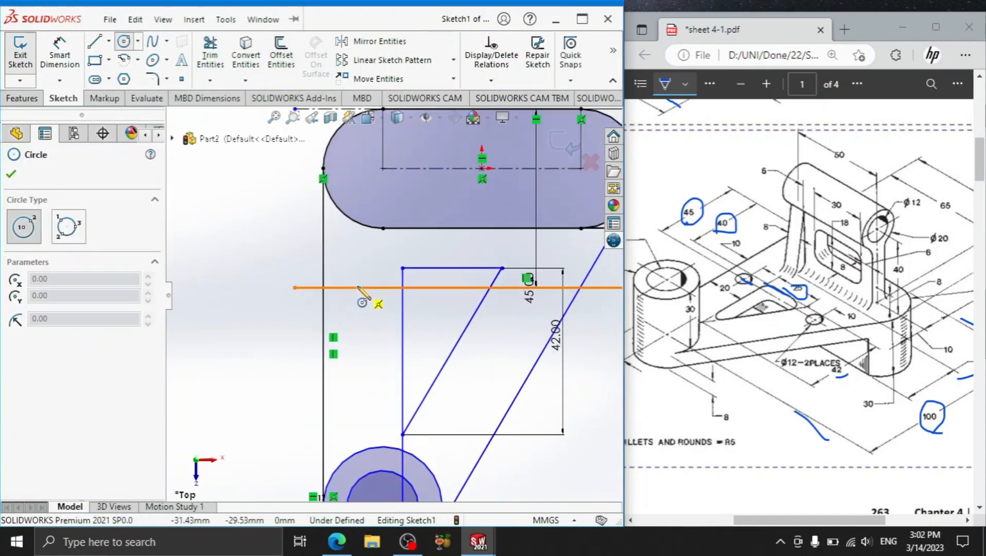
pyautogui.click(357, 287)
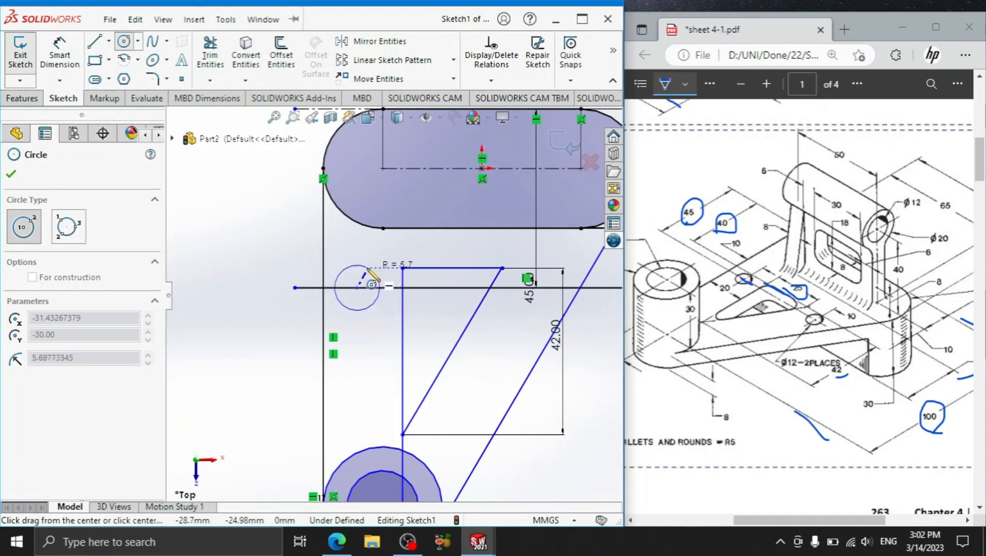
pyautogui.click(359, 268)
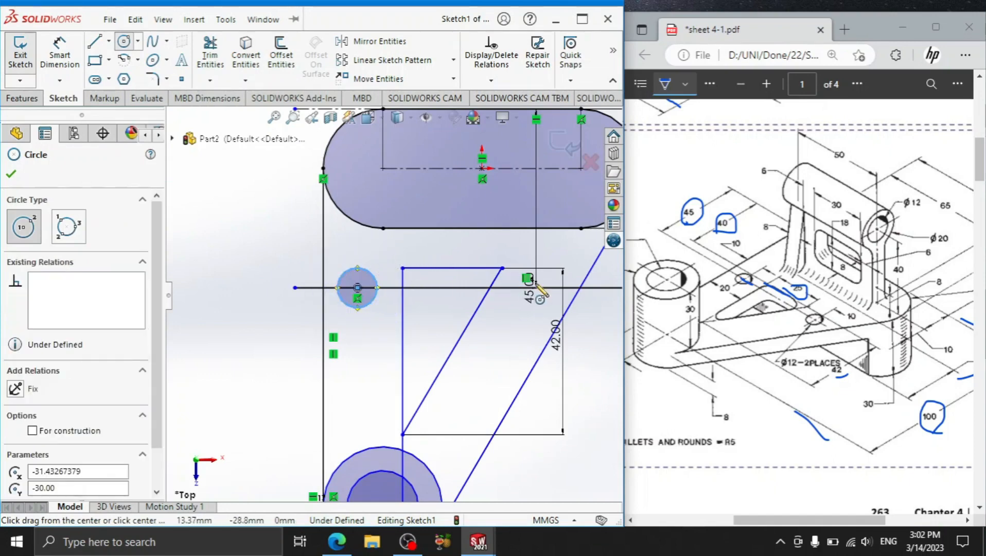
pyautogui.click(545, 286)
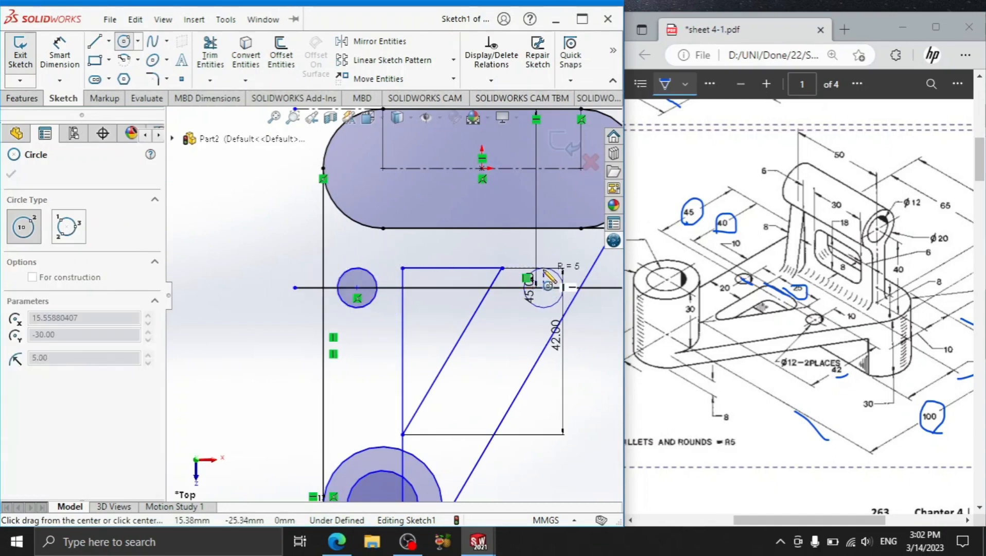
pyautogui.click(548, 280)
pyautogui.rightClick(231, 245)
pyautogui.click(232, 240)
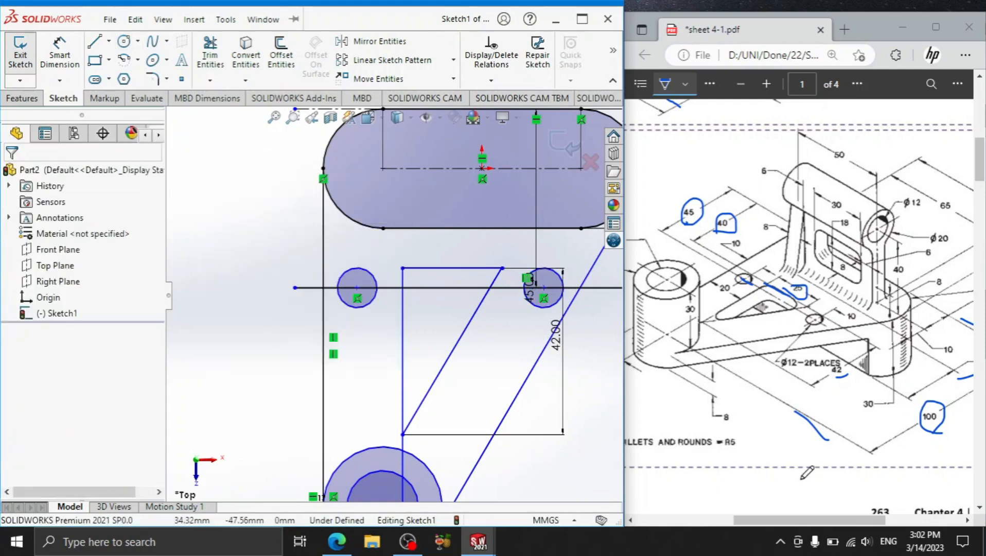
# Dimension the diameter of the circle between the outer vertical line and the triangle as 12 mm
pyautogui.moveTo(797, 521); pyautogui.dragTo(809, 524)
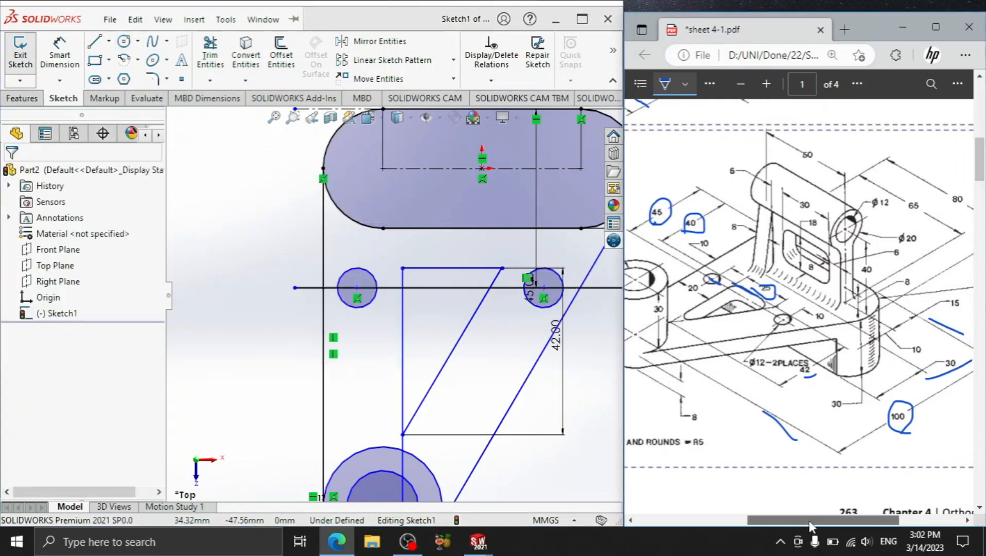
pyautogui.click(59, 54)
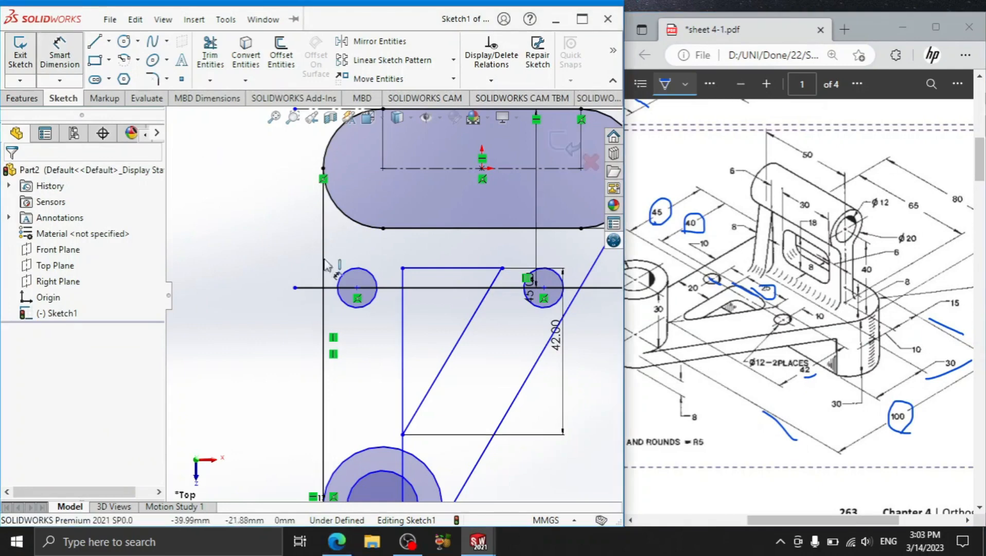
pyautogui.click(338, 285)
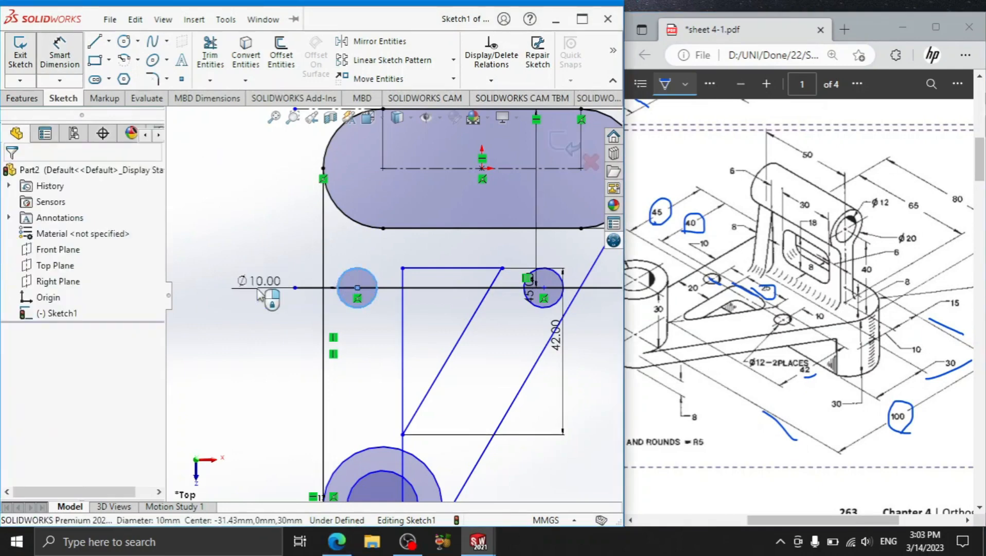
pyautogui.click(260, 286)
pyautogui.write('12')
pyautogui.press('Return')
pyautogui.press('Escape')
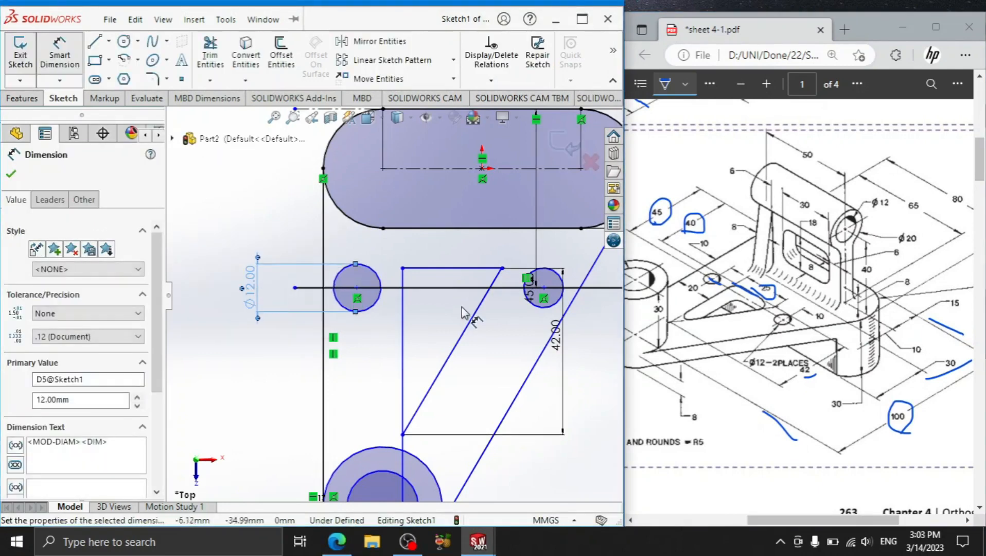
# Dimension the diameter of the circle near the slanted tangent line as 12 mm
pyautogui.click(555, 308)
pyautogui.scroll(2, 554, 306)
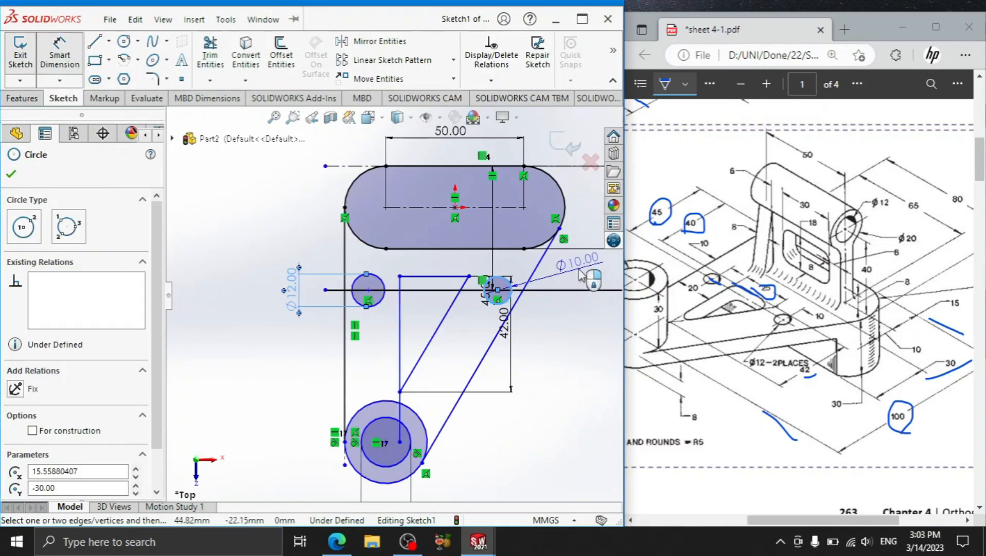
pyautogui.click(579, 270)
pyautogui.write('12')
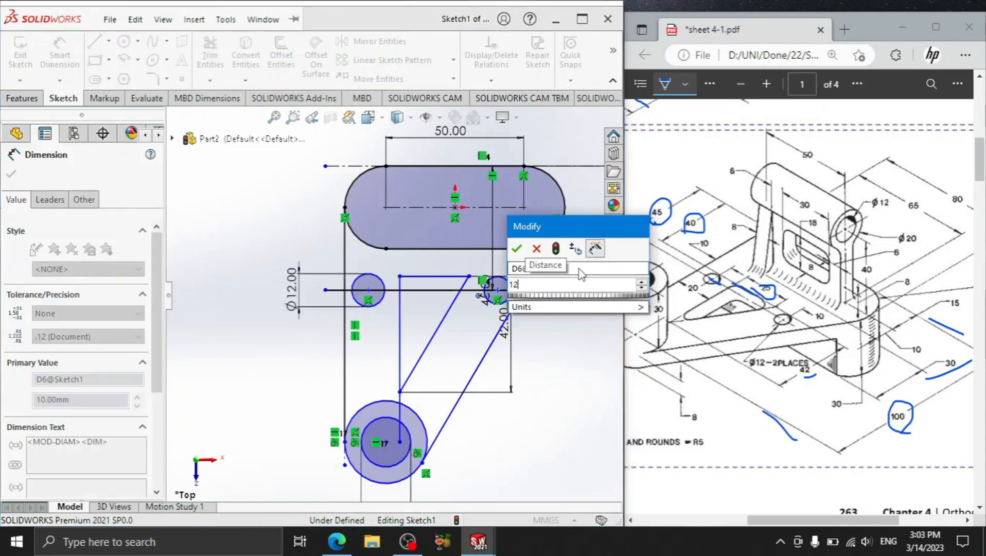
pyautogui.press('Return')
# Dimension the horizontal distance from the outer vertical line to the nearest small circle's center as 10 mm
pyautogui.scroll(3, 370, 292)
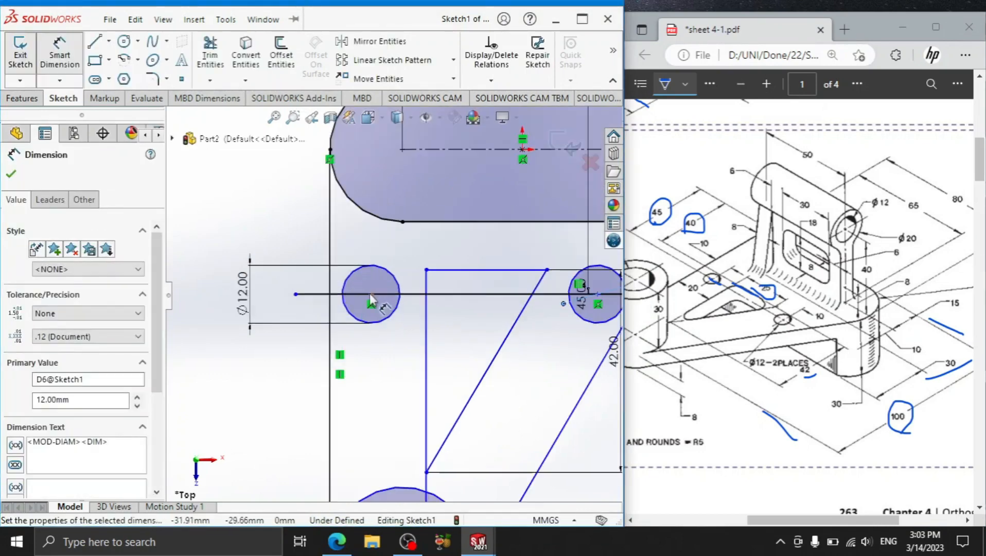
pyautogui.click(379, 325)
pyautogui.click(330, 350)
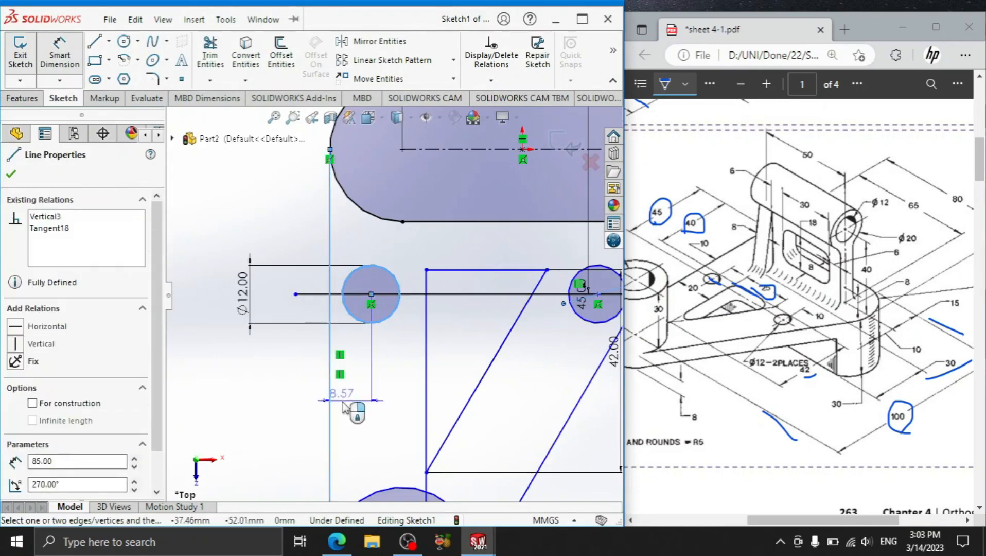
pyautogui.click(353, 413)
pyautogui.write('10')
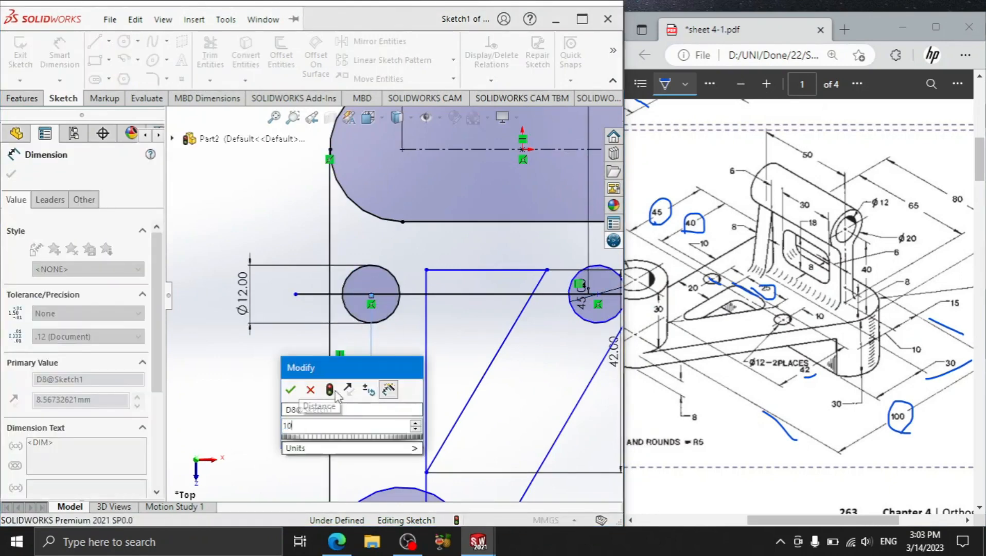
pyautogui.press('Return')
# Dimension the horizontal distance from the triangle's upper right corner to the adjacent circle's center as 10 mm
pyautogui.scroll(2, 525, 301)
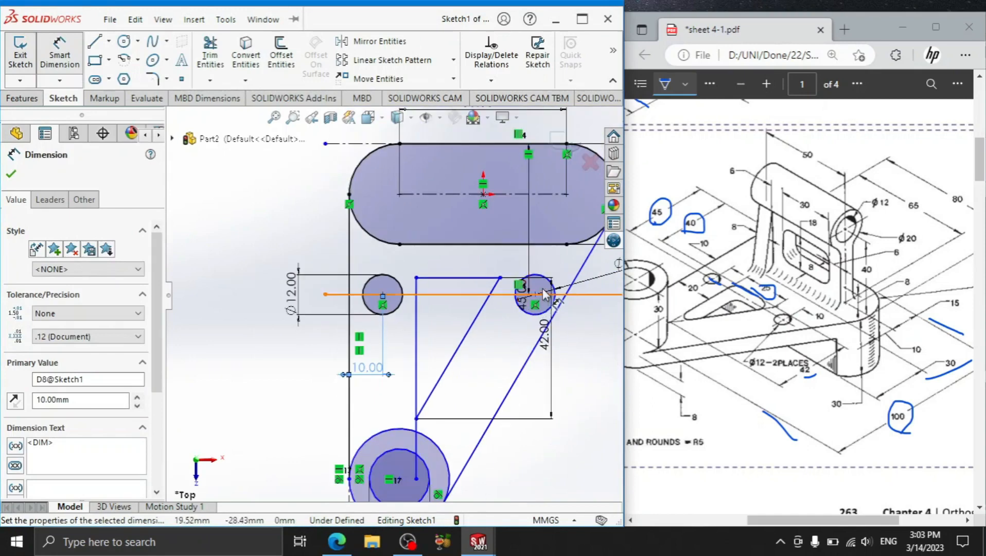
pyautogui.scroll(-2, 541, 293)
pyautogui.click(493, 282)
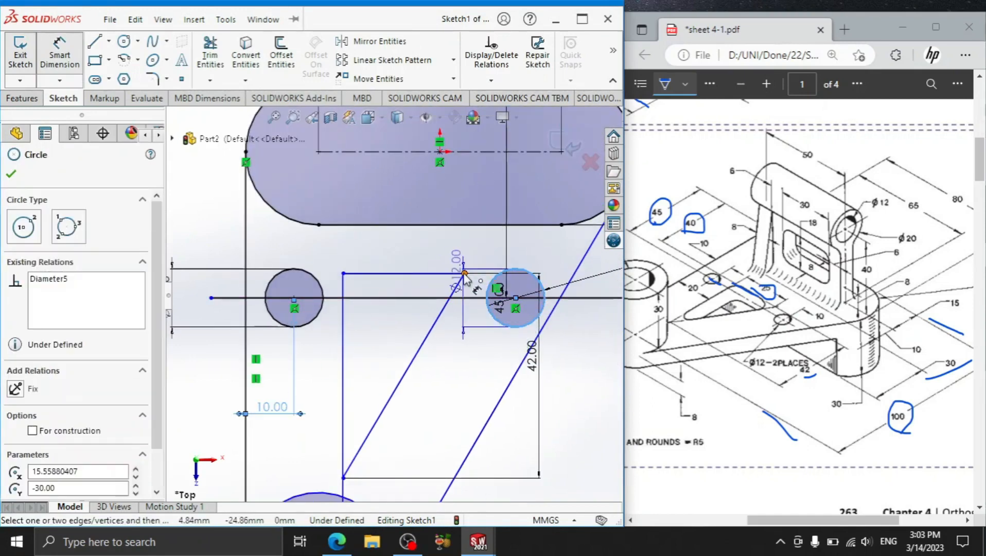
pyautogui.click(465, 273)
pyautogui.click(487, 250)
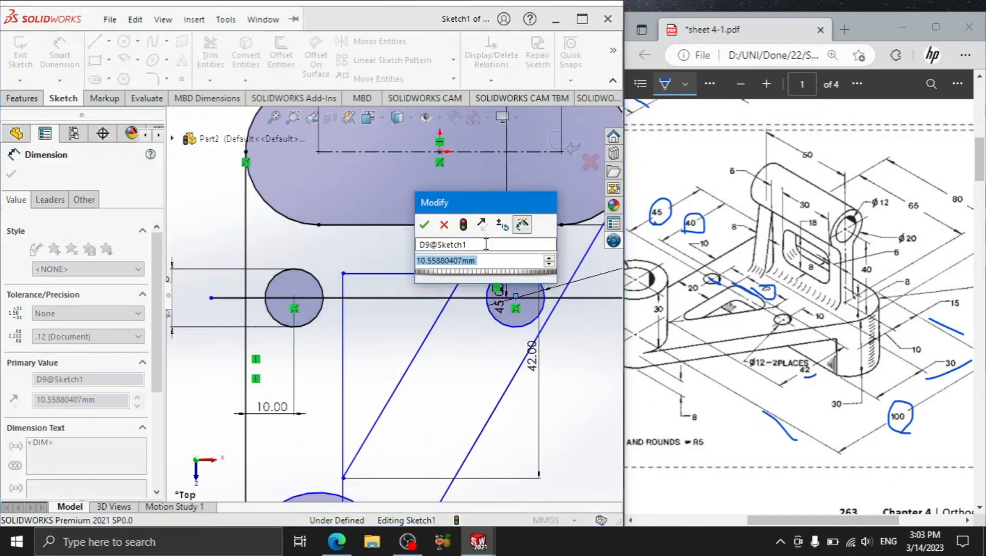
pyautogui.write('10')
pyautogui.press('Return')
pyautogui.scroll(1, 391, 295)
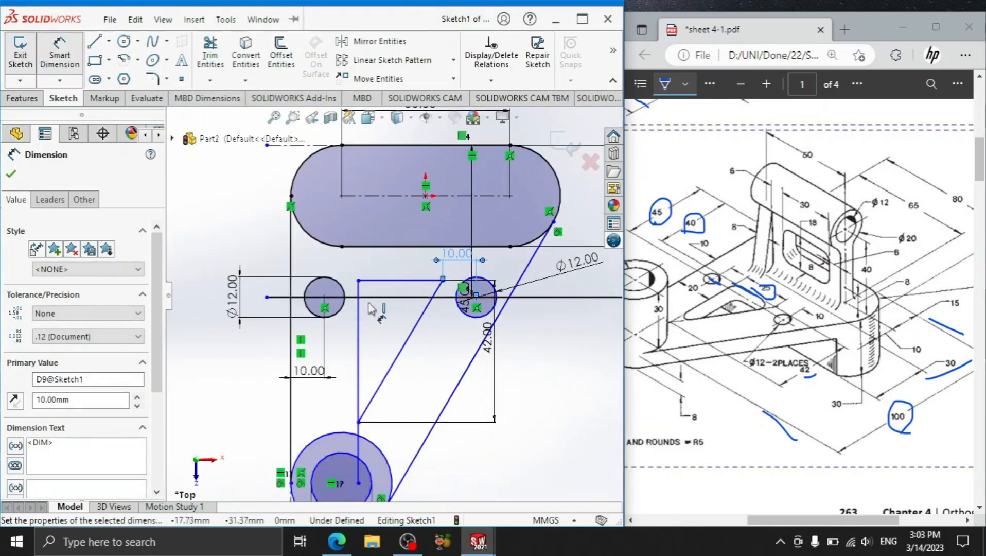
pyautogui.press('Escape')
# Delete the horizontal offset line running through the two 12 mm circles
pyautogui.click(385, 297)
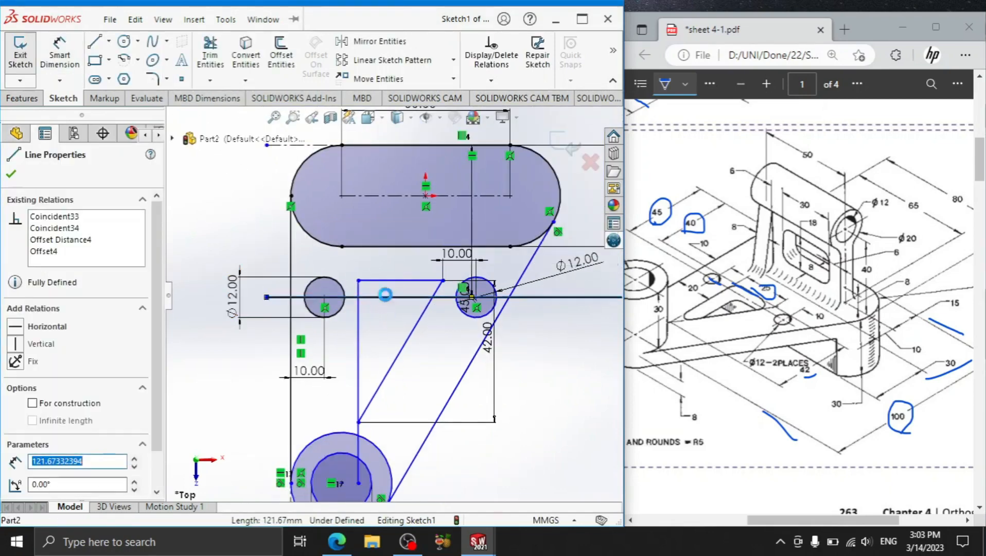
pyautogui.press('Delete')
pyautogui.scroll(1, 494, 309)
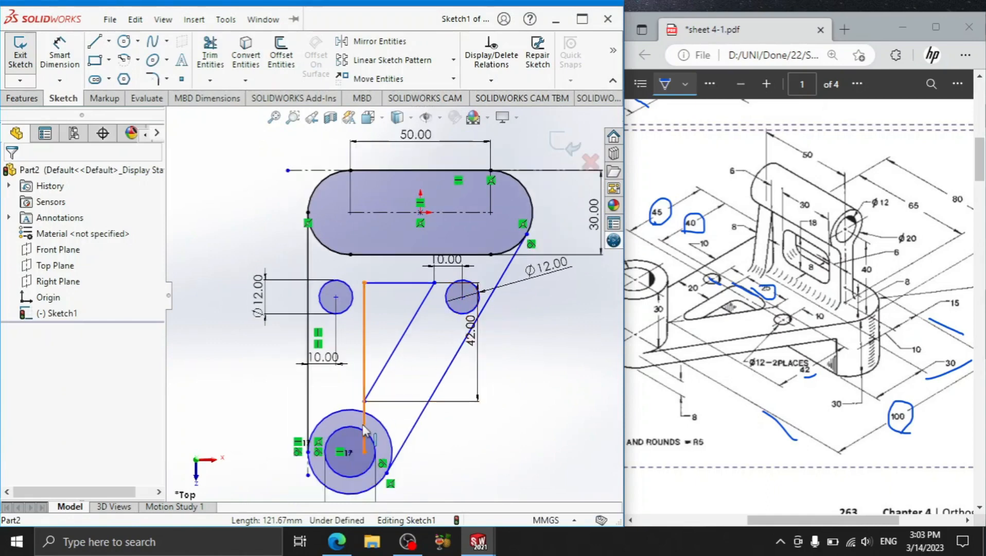
# Trim the leftover vertical line segments between the triangle's lower corner and the boss circles
pyautogui.click(210, 56)
pyautogui.scroll(-3, 373, 398)
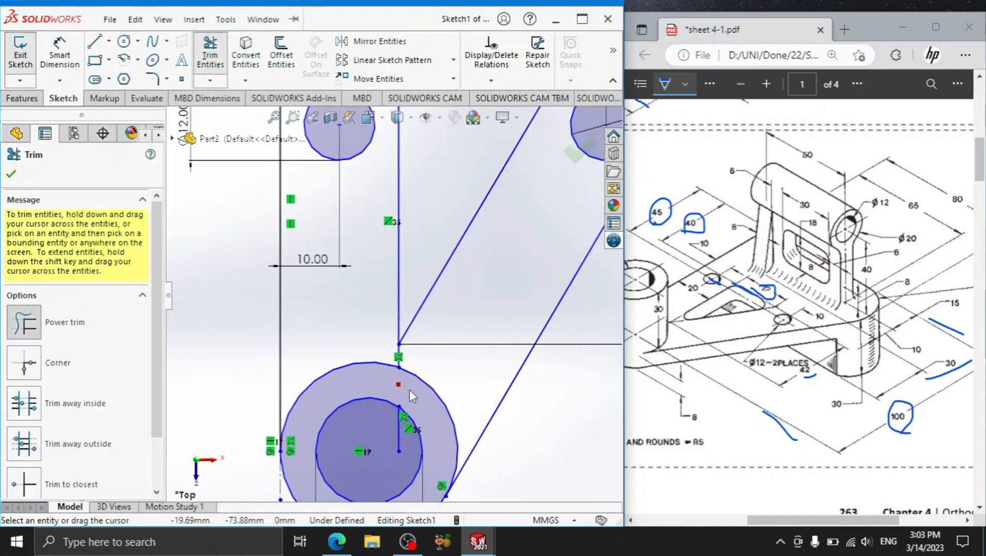
pyautogui.click(400, 427)
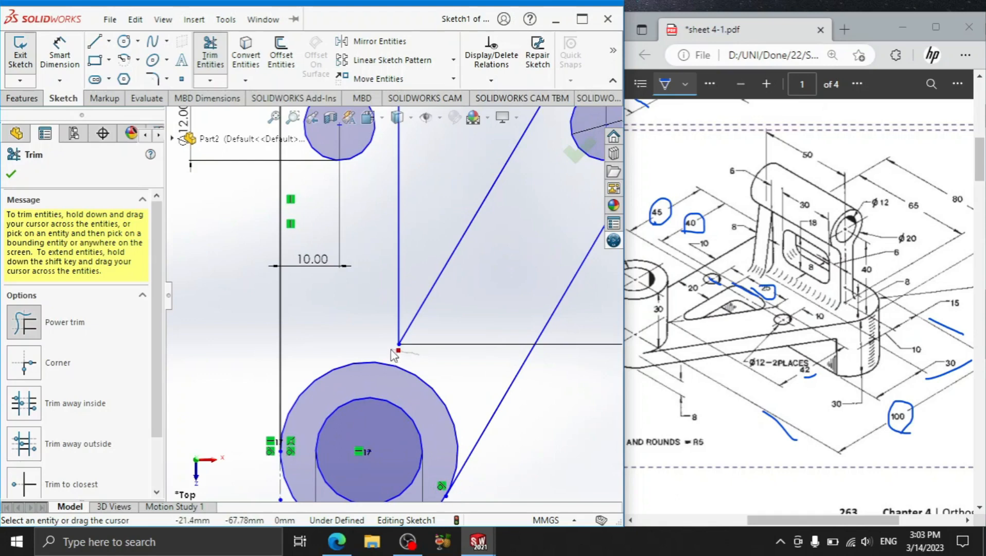
pyautogui.moveTo(391, 350); pyautogui.dragTo(385, 346)
pyautogui.scroll(4, 512, 240)
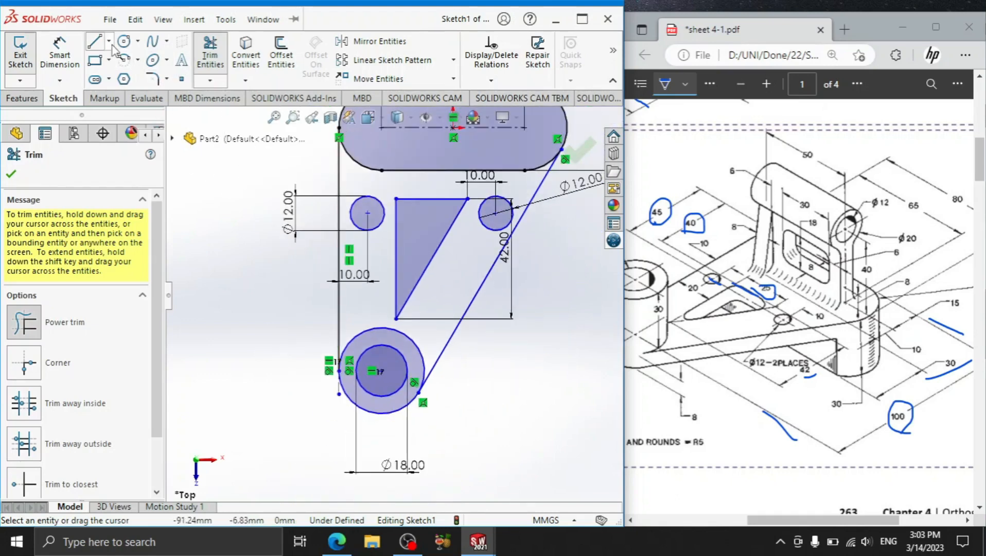
# Fillet the three corners of the triangular cutout in the sketch with a 5 mm radius
pyautogui.click(152, 78)
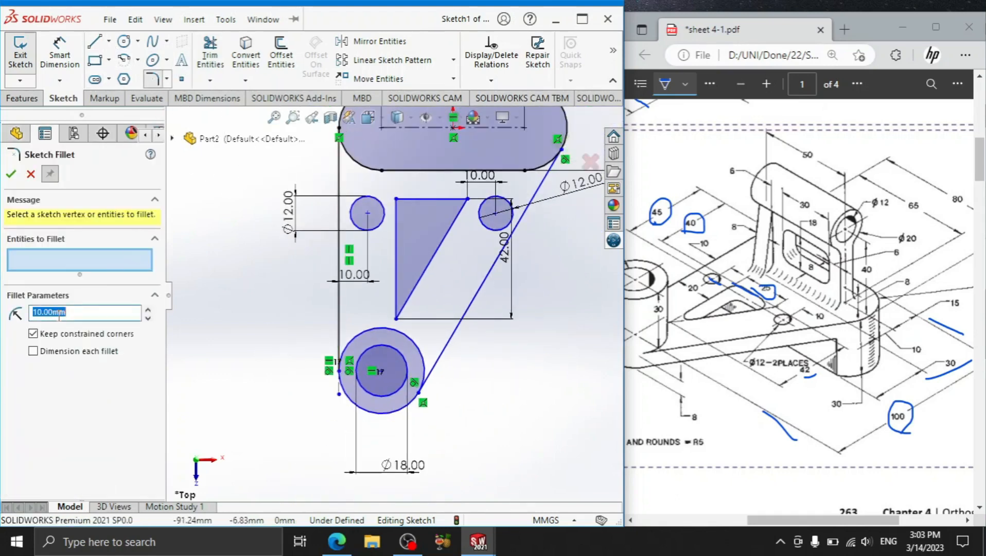
pyautogui.moveTo(712, 453); pyautogui.dragTo(696, 454)
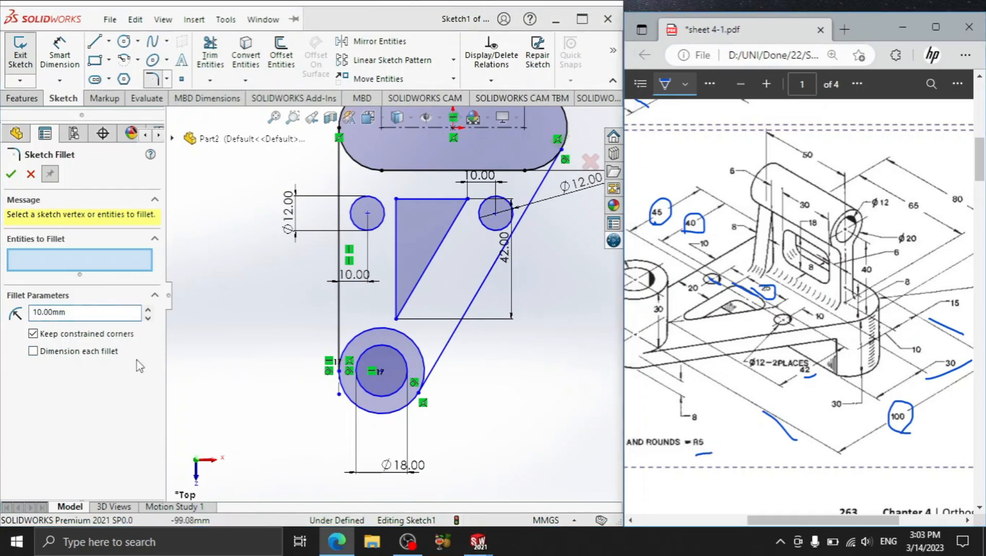
pyautogui.click(396, 199)
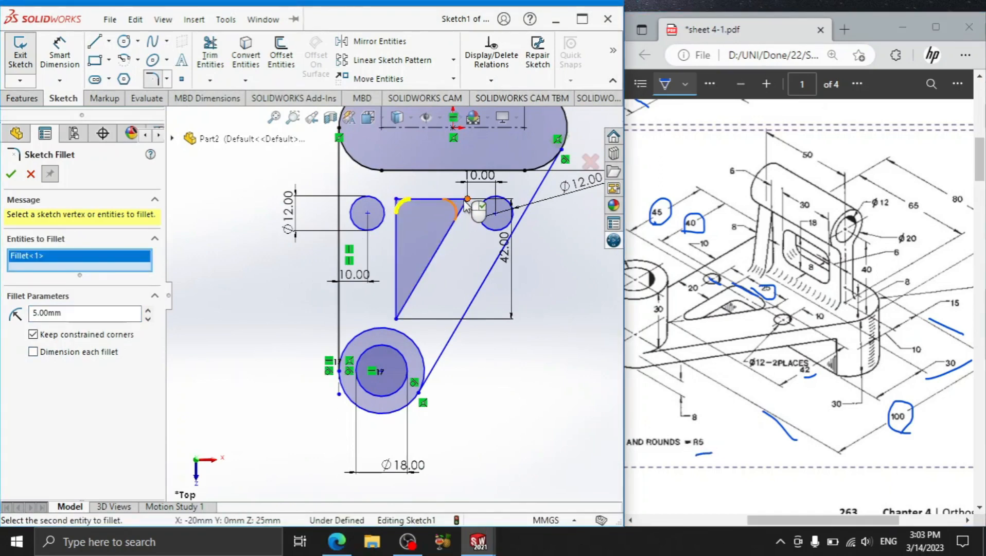
pyautogui.click(467, 199)
pyautogui.click(396, 318)
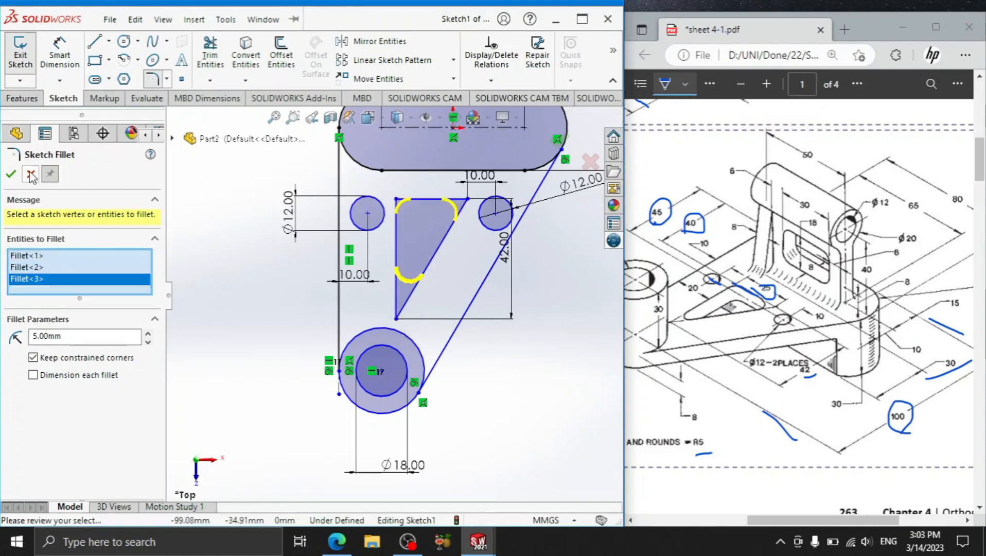
pyautogui.click(10, 175)
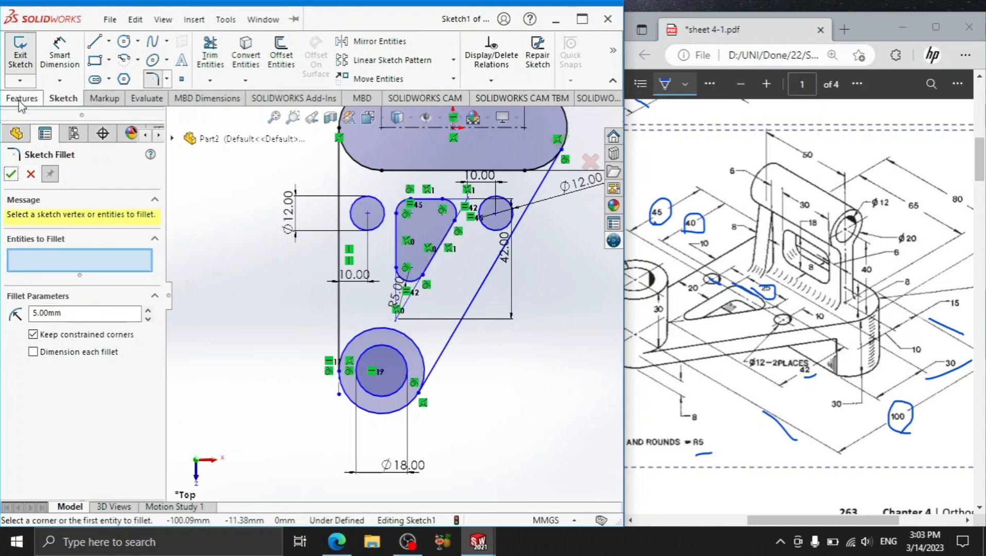
pyautogui.click(15, 97)
pyautogui.click(32, 175)
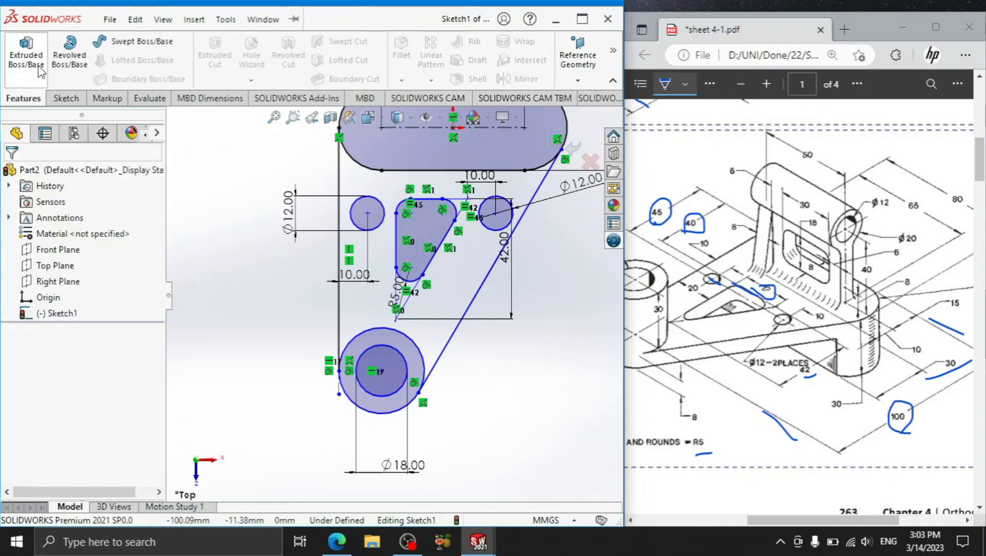
# Extrude the slot-shaped region of the base sketch 30 mm downward as a blind boss
pyautogui.click(32, 67)
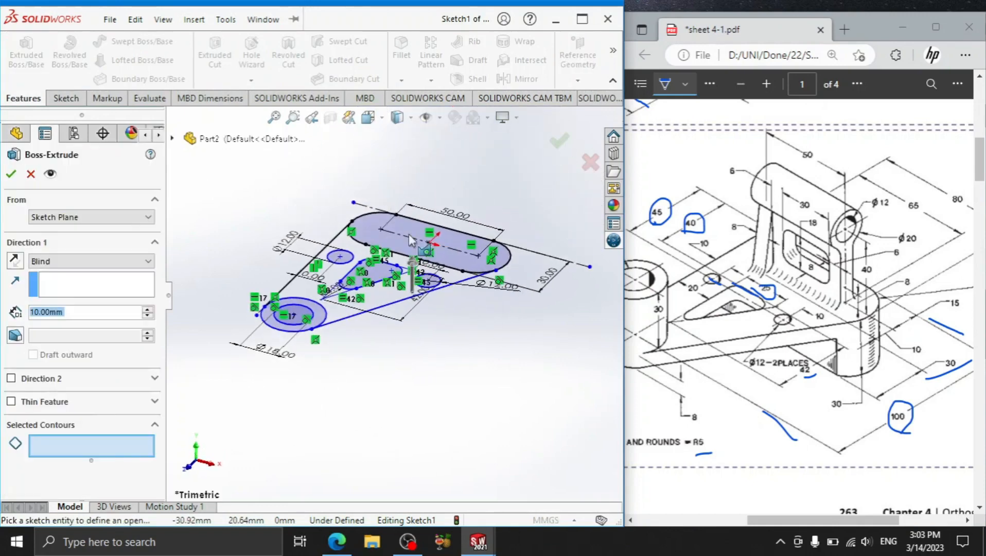
pyautogui.click(444, 264)
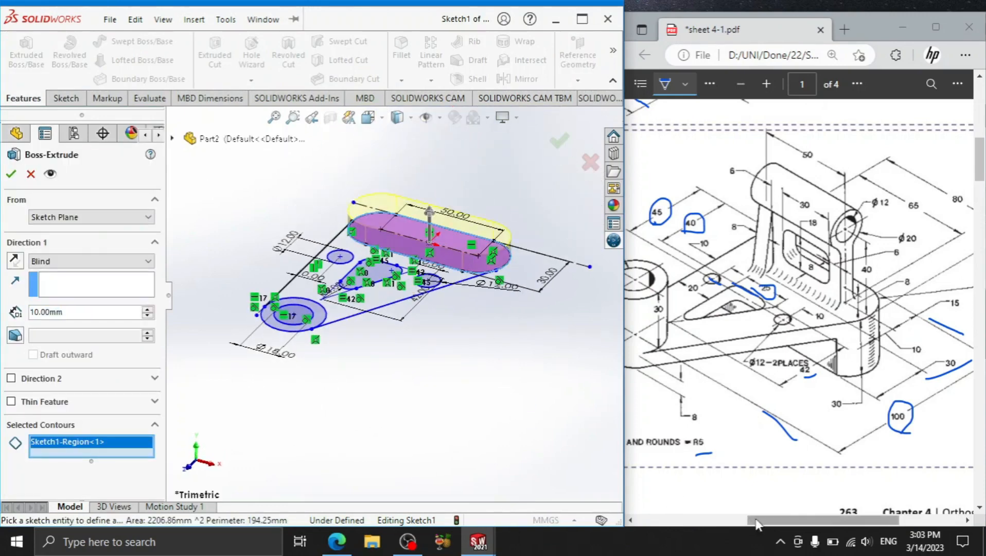
pyautogui.moveTo(759, 520); pyautogui.dragTo(825, 519)
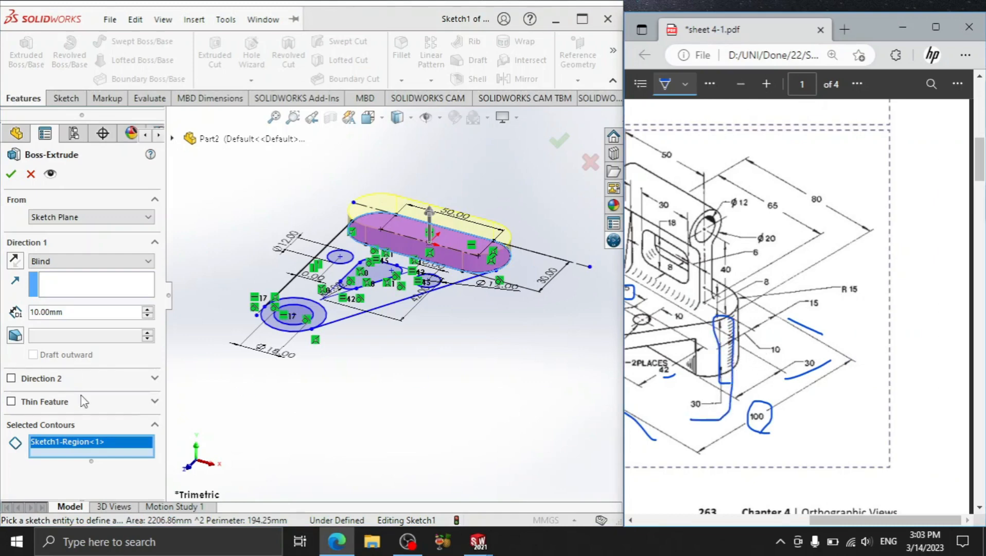
pyautogui.click(60, 315)
pyautogui.write('30')
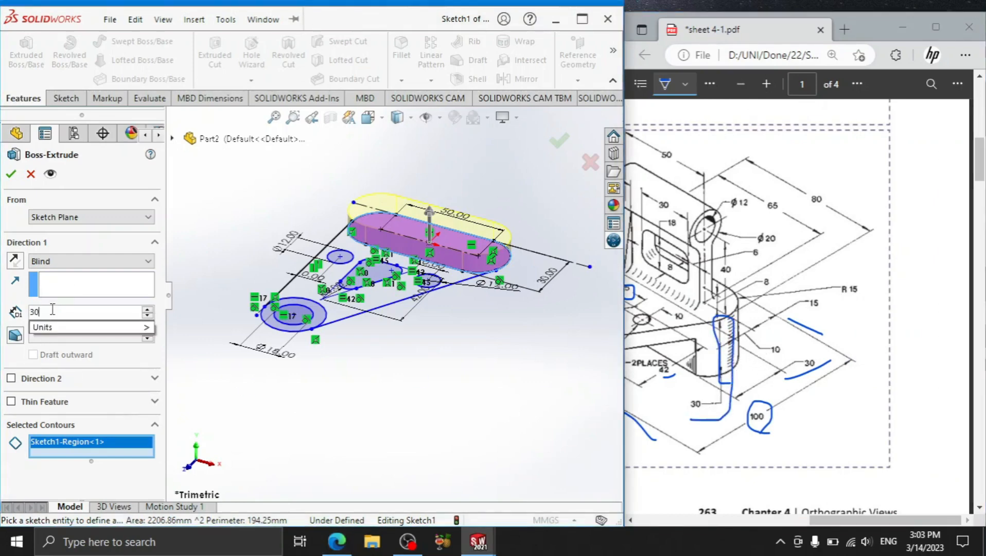
pyautogui.press('Return')
pyautogui.click(15, 261)
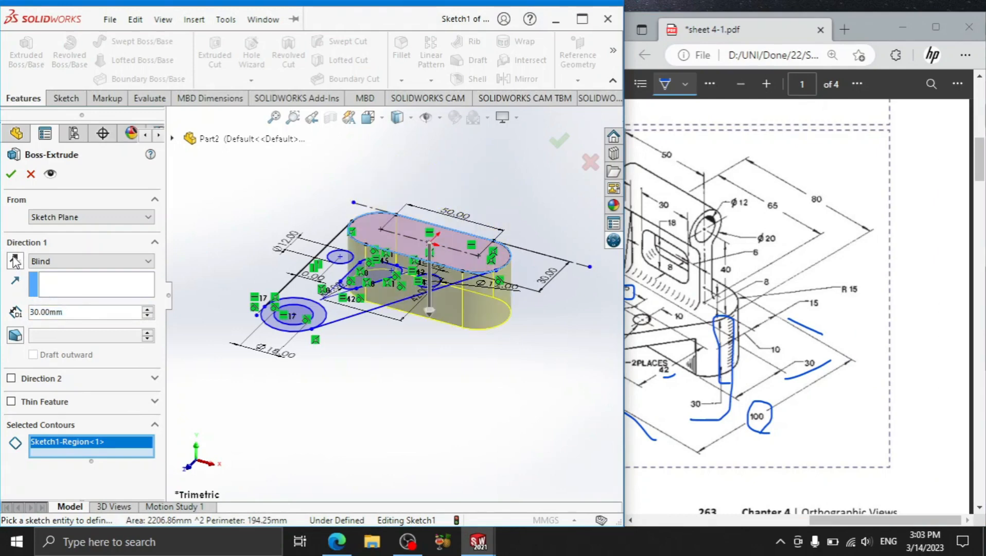
pyautogui.click(11, 174)
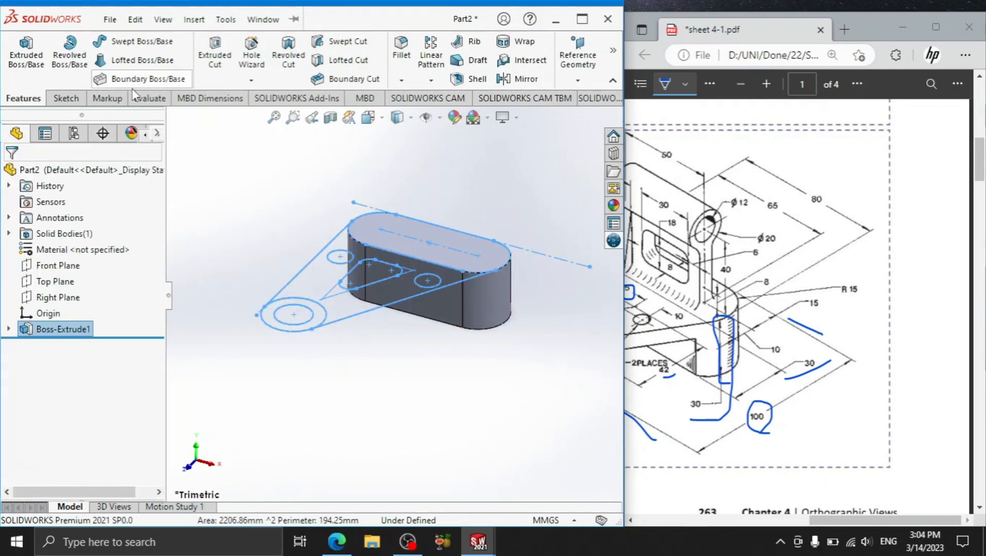
# Extrude the plate region of the same sketch, with its holes and triangular cutout left open, 8 mm downward
pyautogui.click(25, 55)
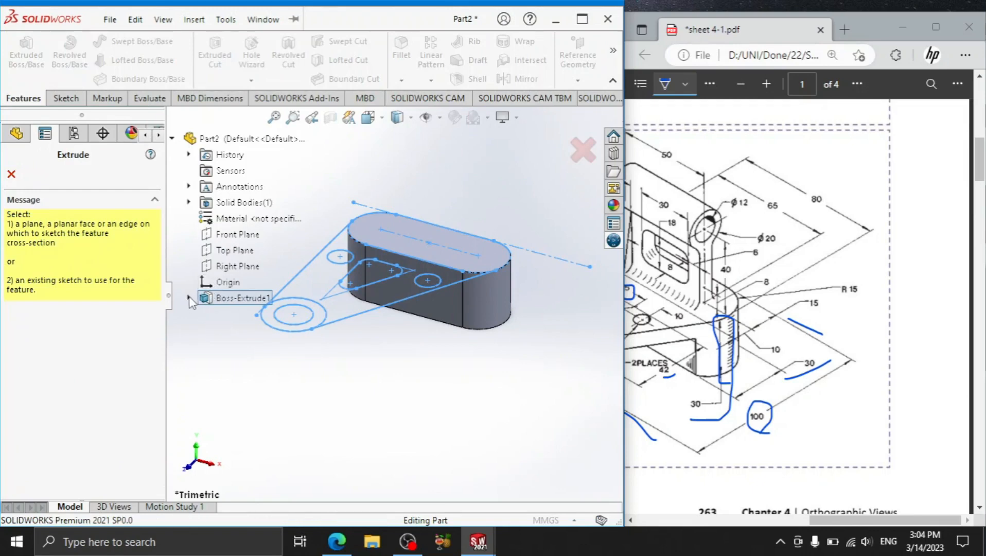
pyautogui.click(188, 298)
pyautogui.click(242, 314)
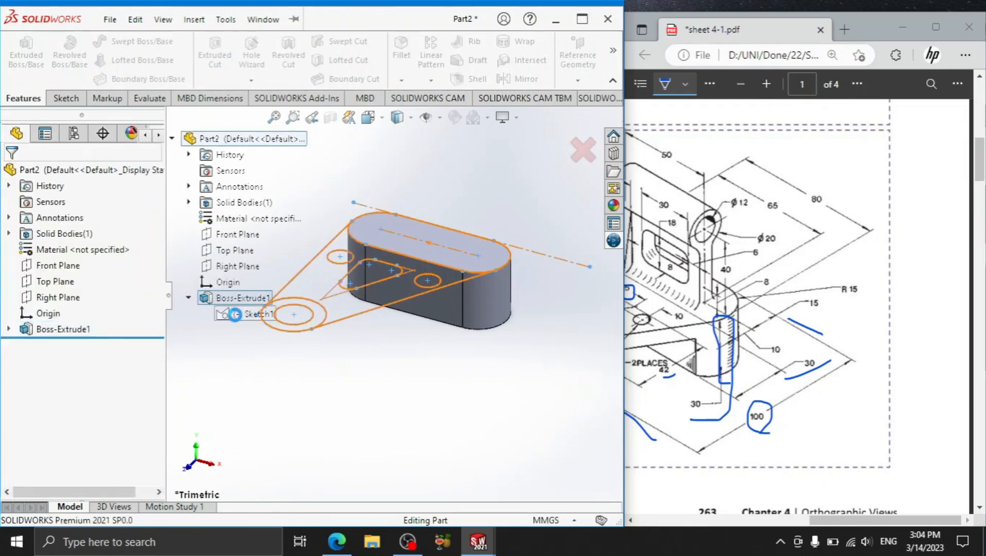
pyautogui.click(320, 293)
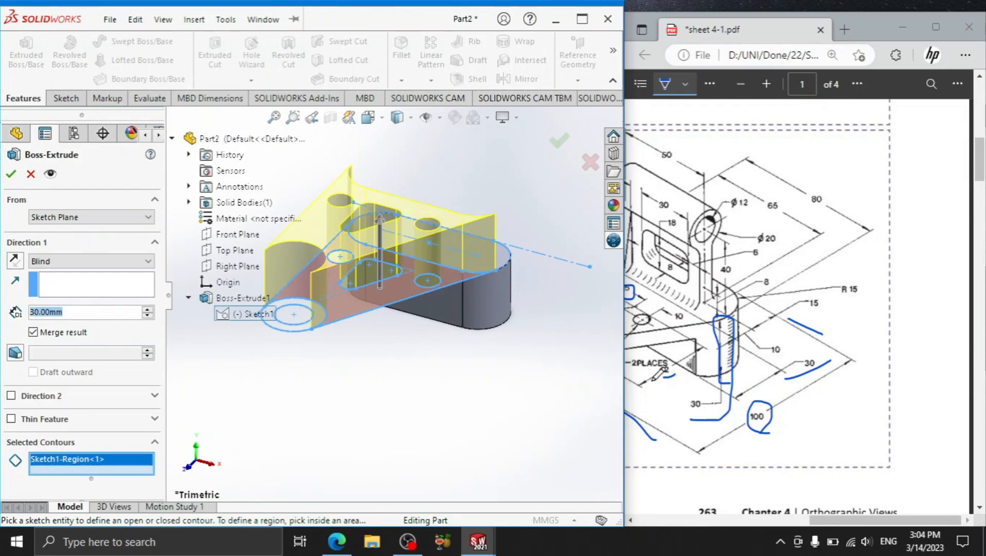
pyautogui.click(734, 523)
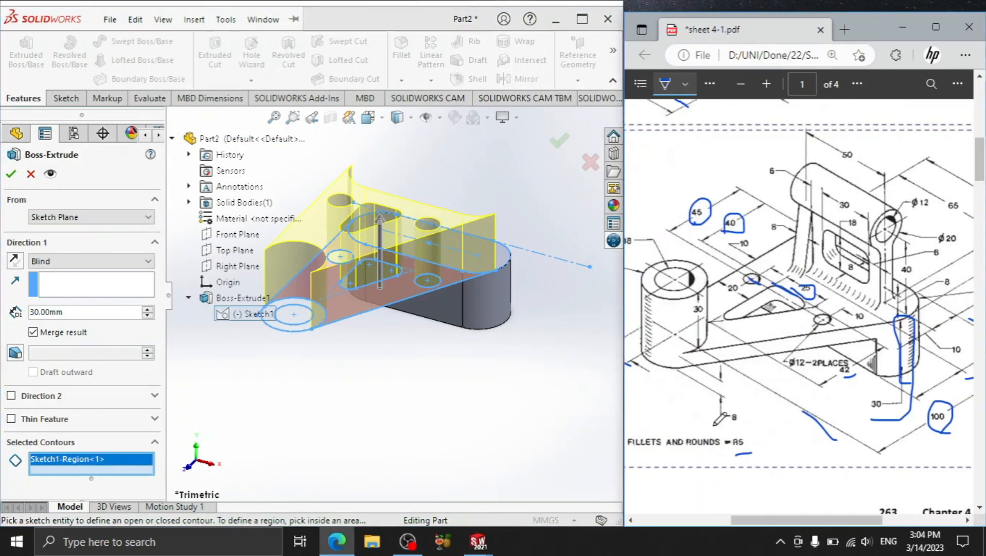
pyautogui.moveTo(728, 371); pyautogui.dragTo(713, 417)
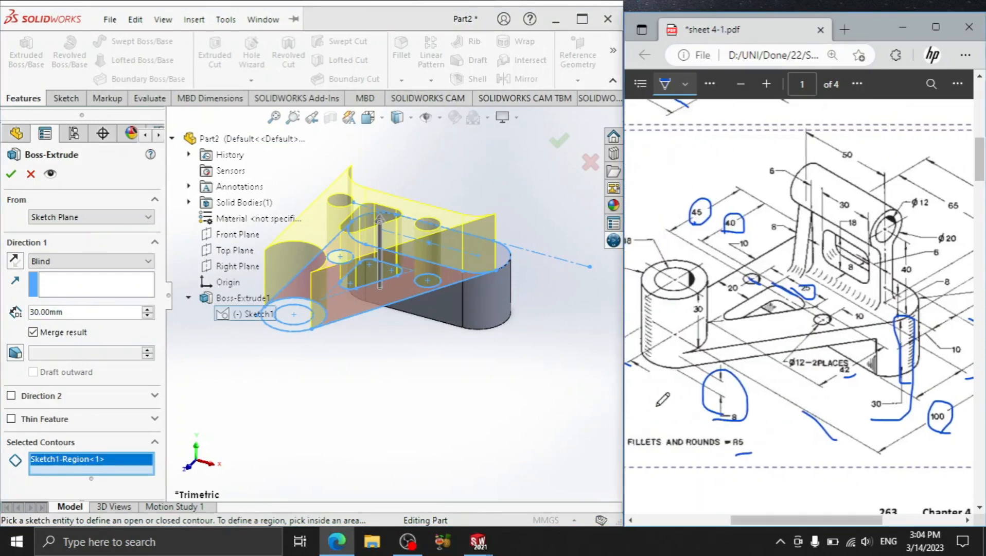
pyautogui.click(53, 312)
pyautogui.write('8')
pyautogui.press('Return')
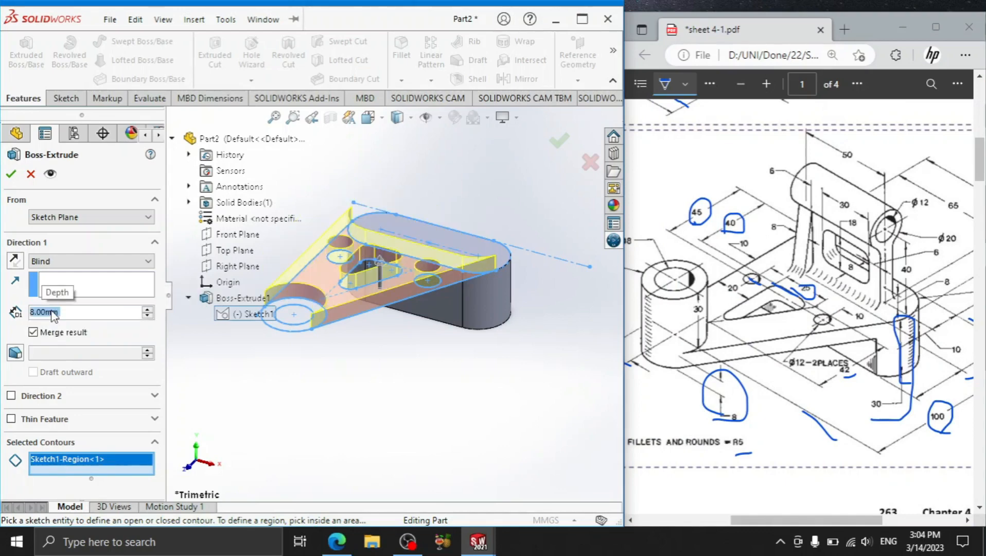
pyautogui.click(13, 264)
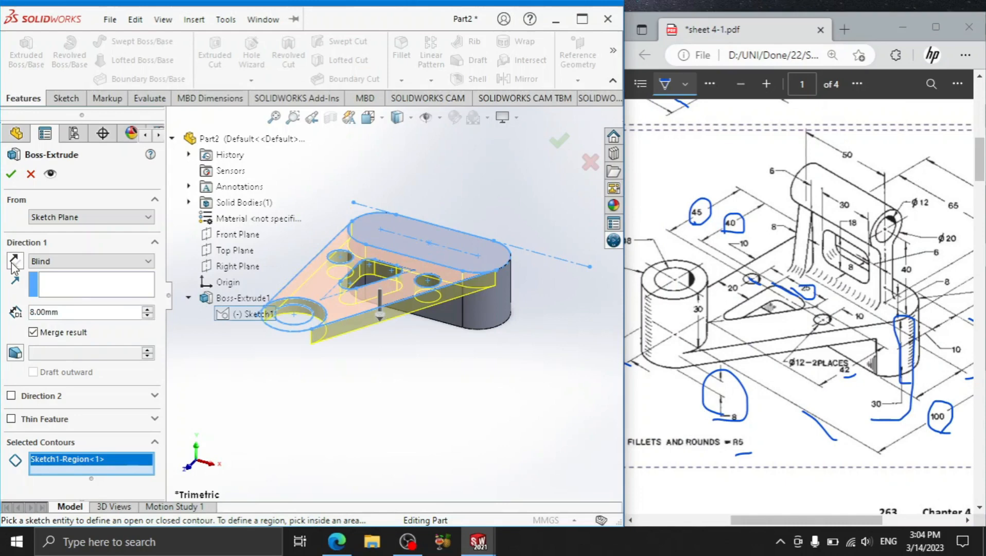
pyautogui.click(11, 174)
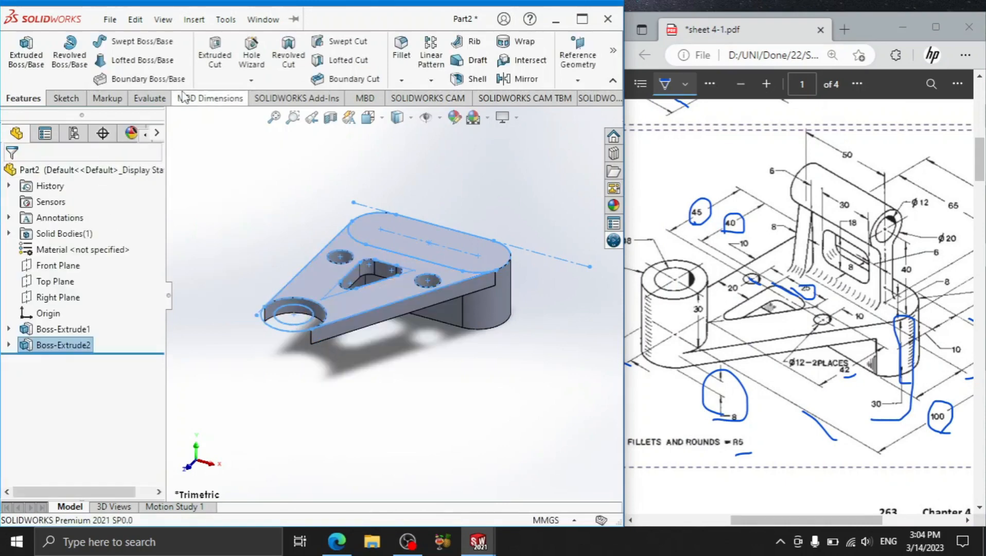
# Extrude the ring between the boss's two sketch circles 30 mm upward and 8 mm downward, merged with the plate
pyautogui.click(26, 49)
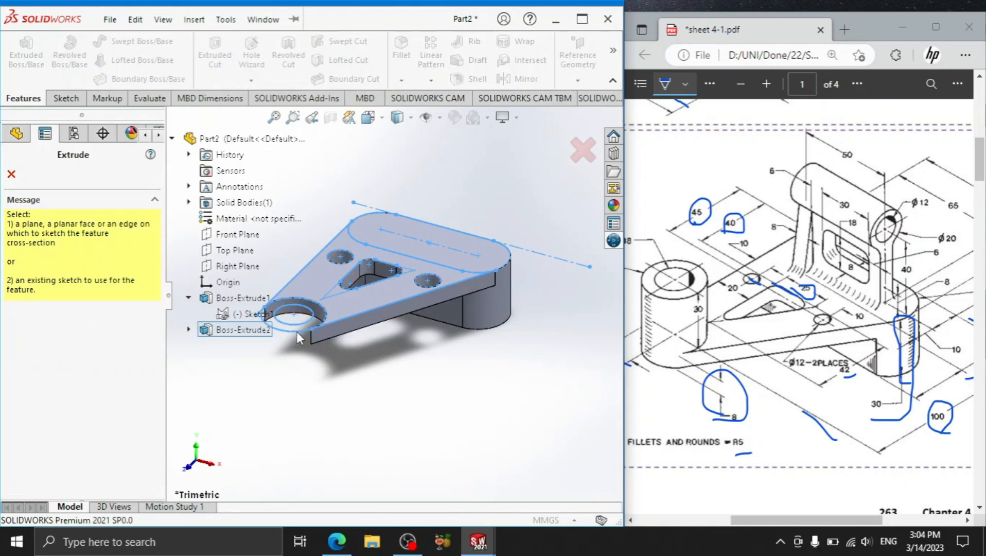
pyautogui.scroll(-5, 299, 314)
pyautogui.click(221, 315)
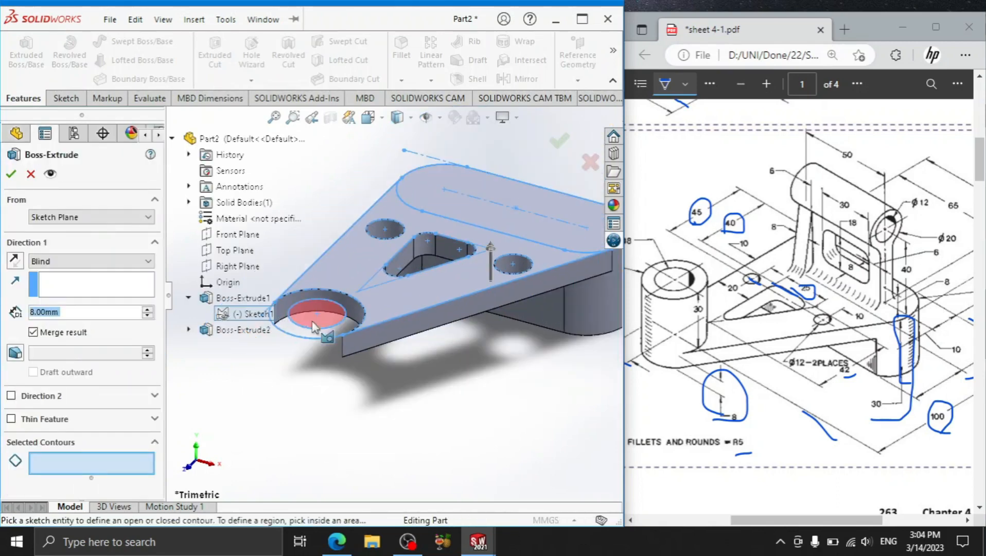
pyautogui.scroll(3, 316, 343)
pyautogui.scroll(-3, 317, 343)
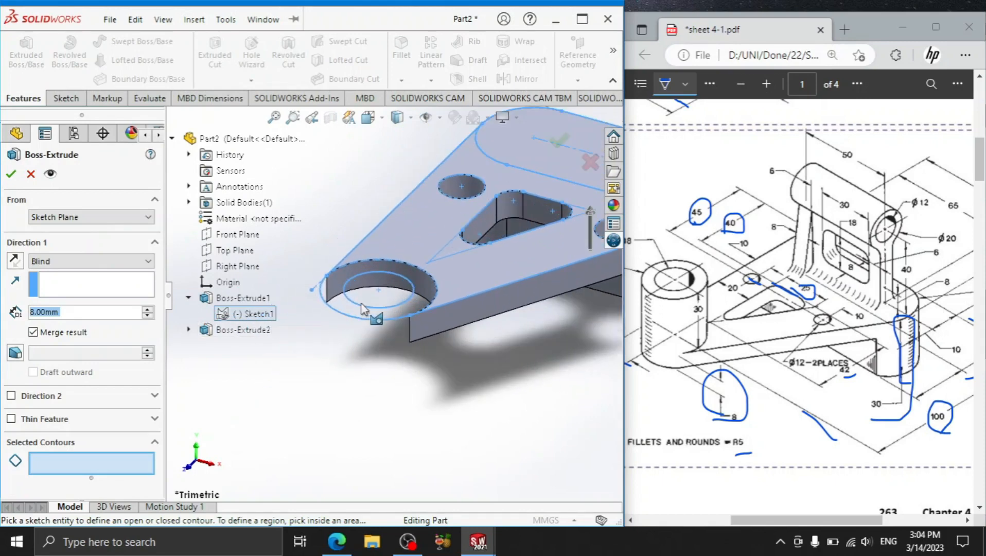
pyautogui.click(370, 320)
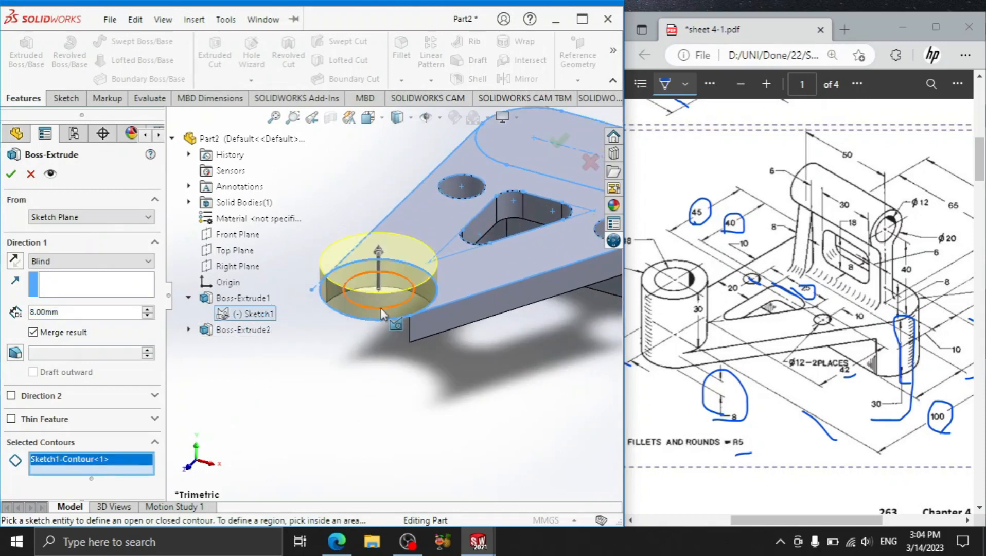
pyautogui.click(380, 307)
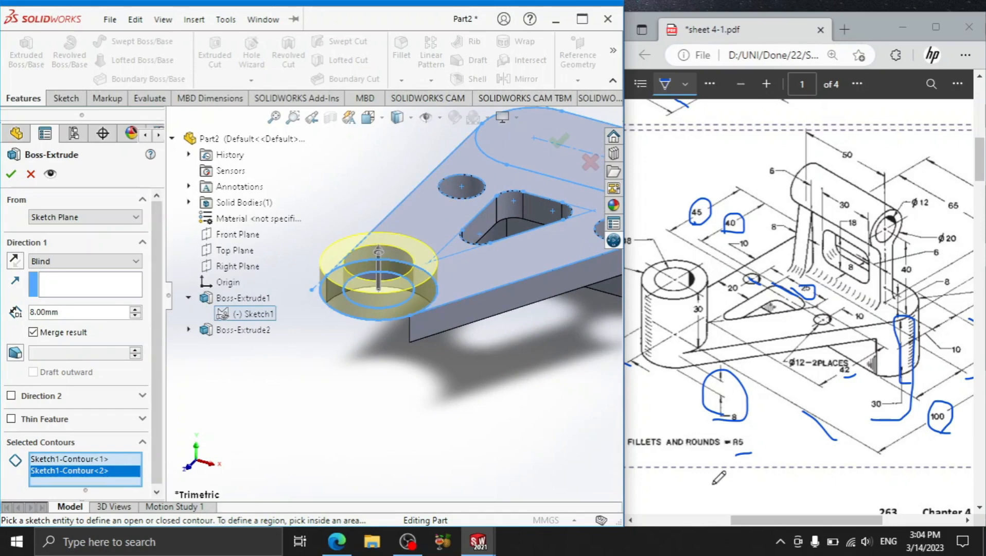
pyautogui.moveTo(742, 520); pyautogui.dragTo(720, 519)
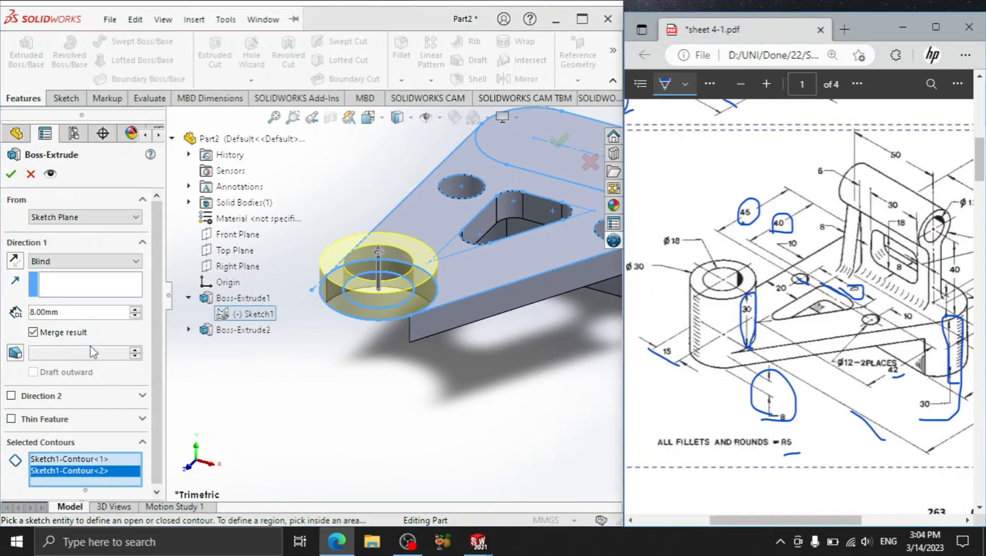
pyautogui.click(77, 312)
pyautogui.write('30')
pyautogui.press('Return')
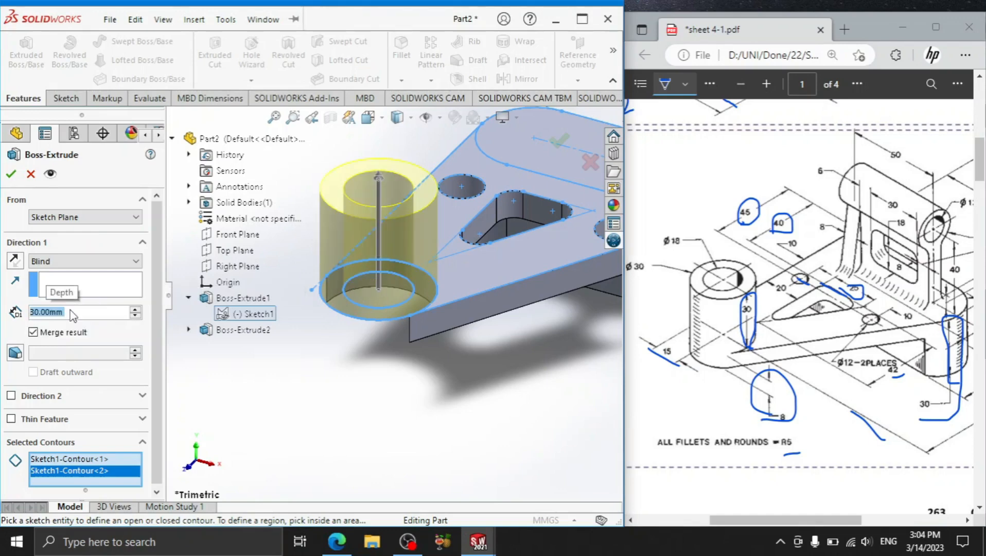
pyautogui.click(12, 396)
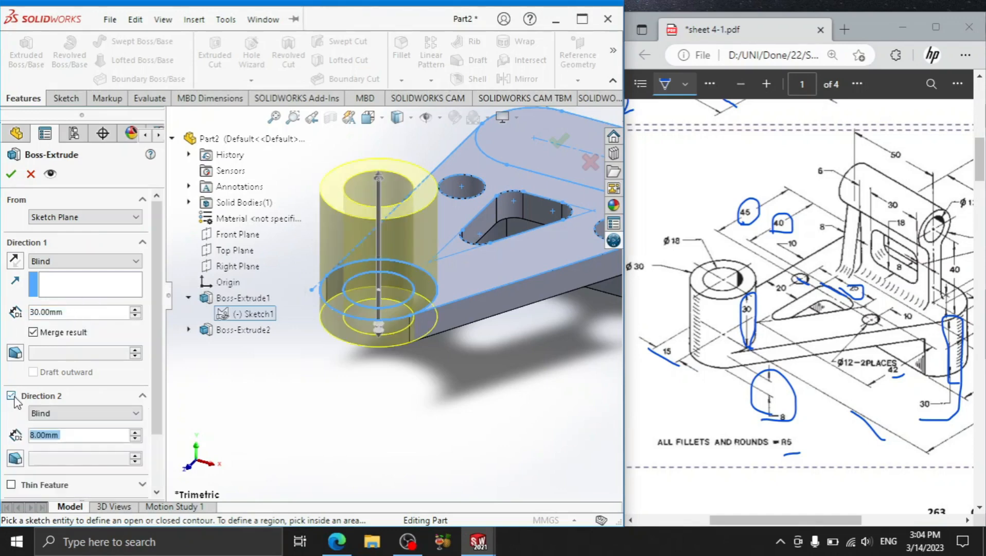
pyautogui.click(10, 174)
pyautogui.scroll(3, 489, 342)
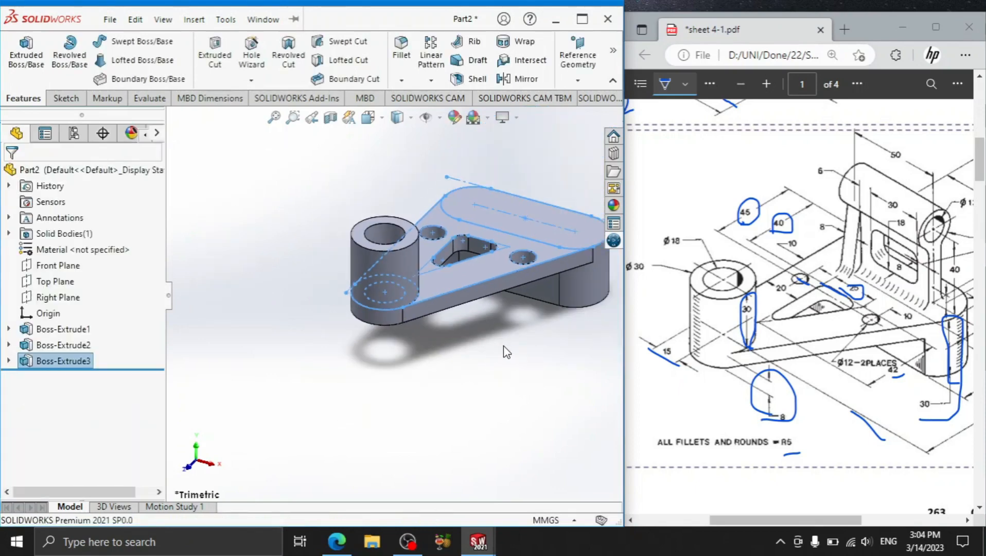
pyautogui.click(507, 352)
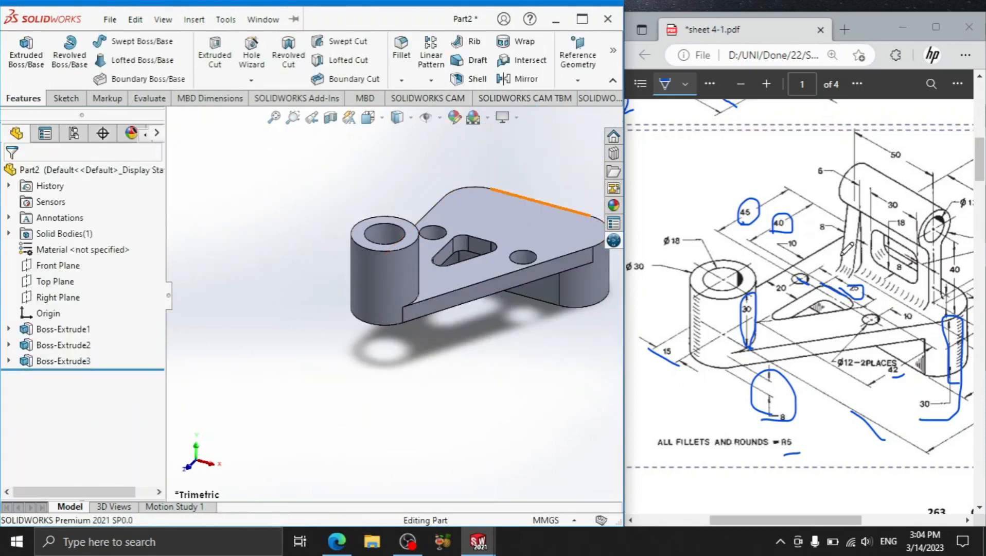
# Create a reference plane parallel to the plate's long narrow side face, offset 15 mm into the part with the direction flipped
pyautogui.moveTo(777, 520); pyautogui.dragTo(820, 519)
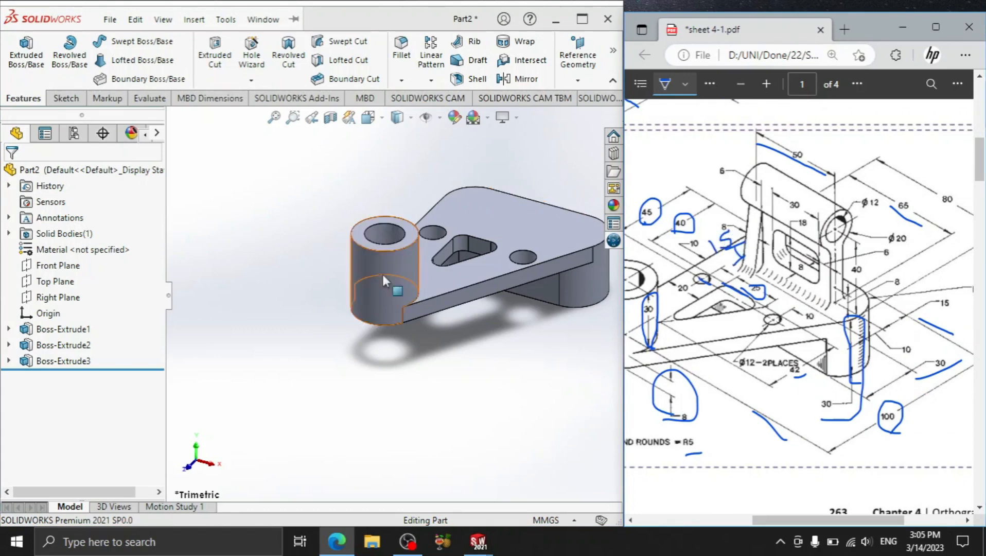
pyautogui.click(312, 221)
pyautogui.scroll(3, 334, 212)
pyautogui.scroll(-3, 349, 213)
pyautogui.moveTo(352, 220); pyautogui.dragTo(452, 287, button='middle')
pyautogui.click(586, 64)
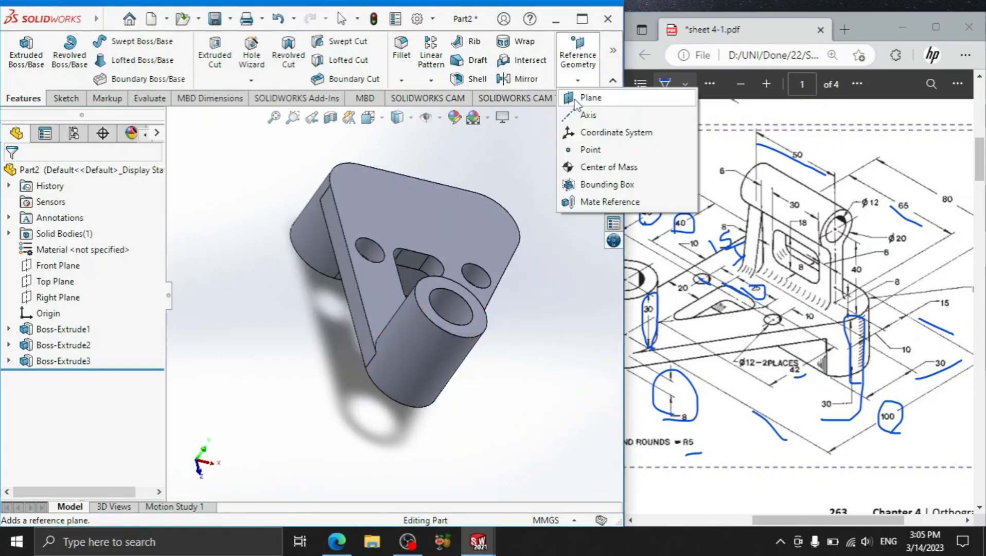
pyautogui.click(590, 97)
pyautogui.click(332, 226)
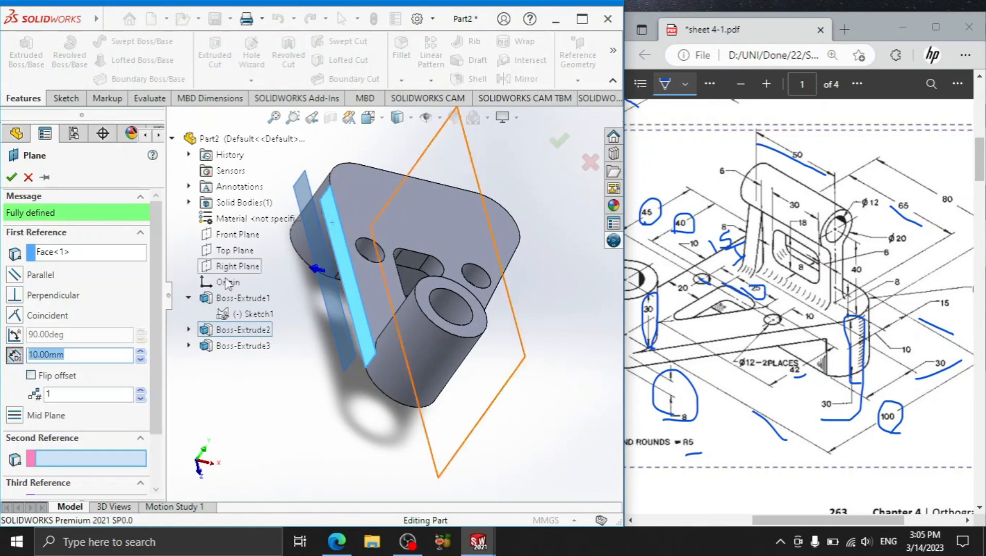
pyautogui.write('1')
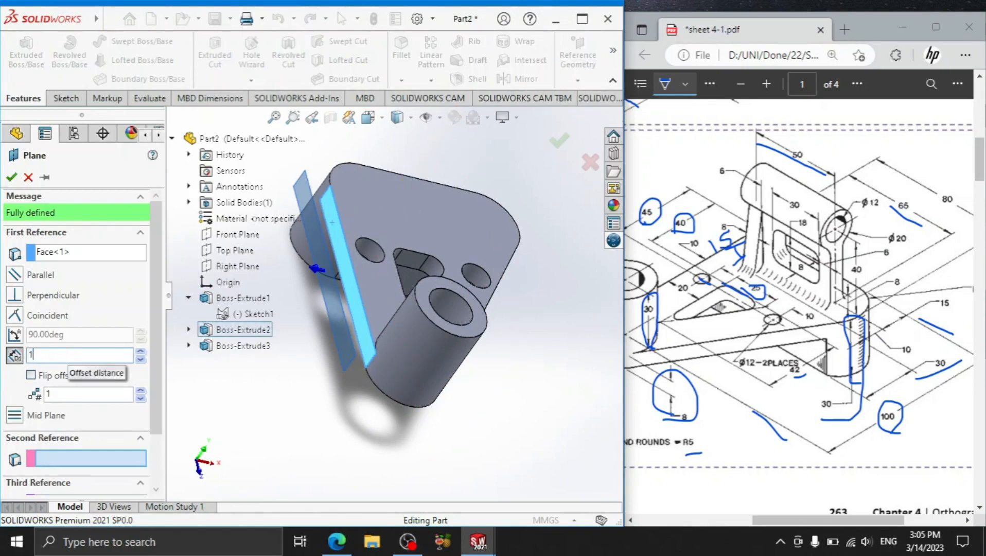
pyautogui.click(32, 377)
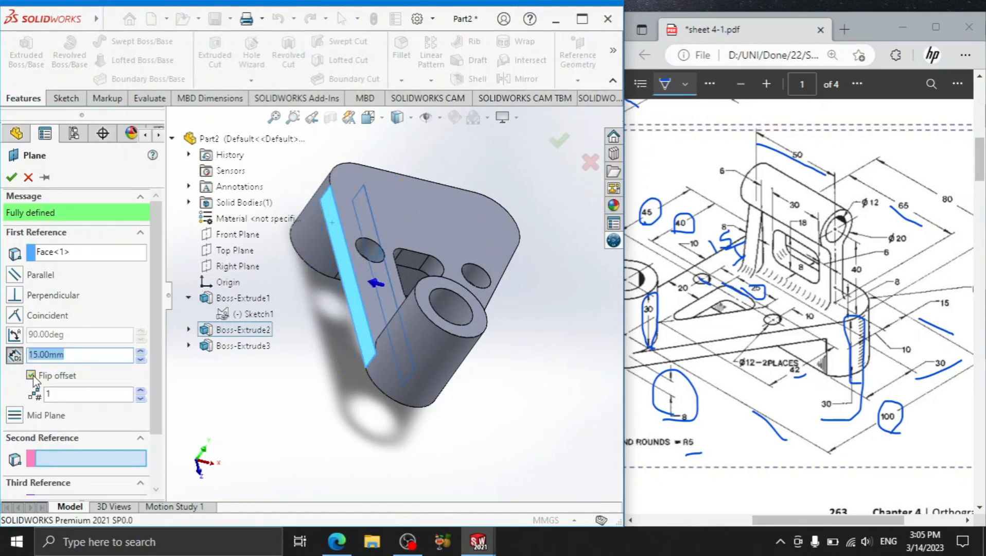
pyautogui.click(12, 177)
# Enlarge the new plane's displayed borders so that they surround the whole part when viewed face-on
pyautogui.click(91, 376)
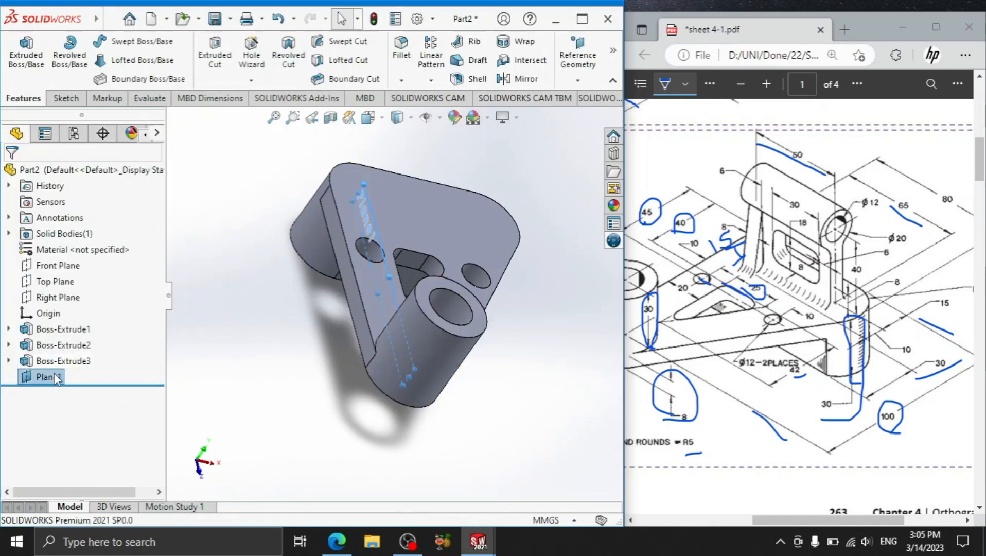
pyautogui.click(133, 349)
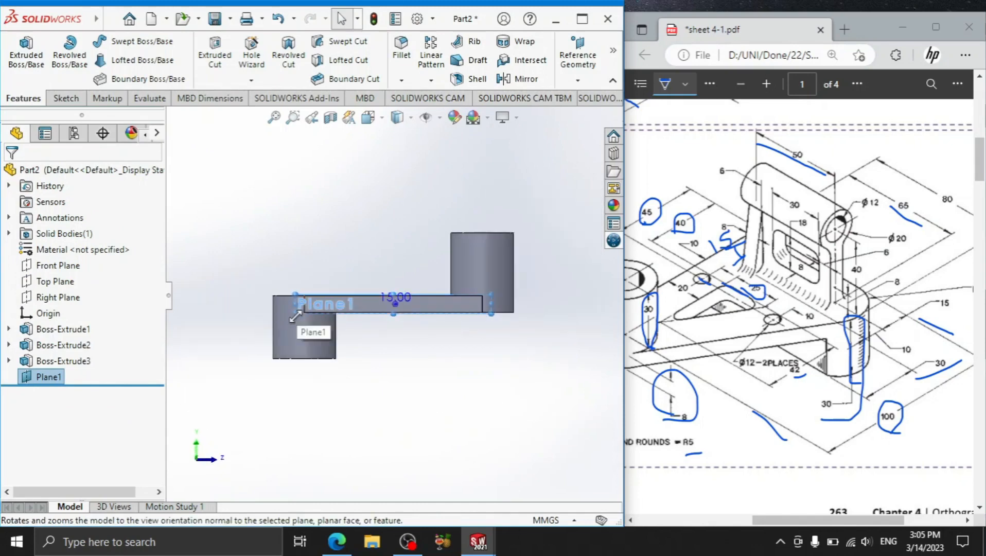
pyautogui.moveTo(293, 316); pyautogui.dragTo(211, 375)
pyautogui.moveTo(493, 296); pyautogui.dragTo(569, 172)
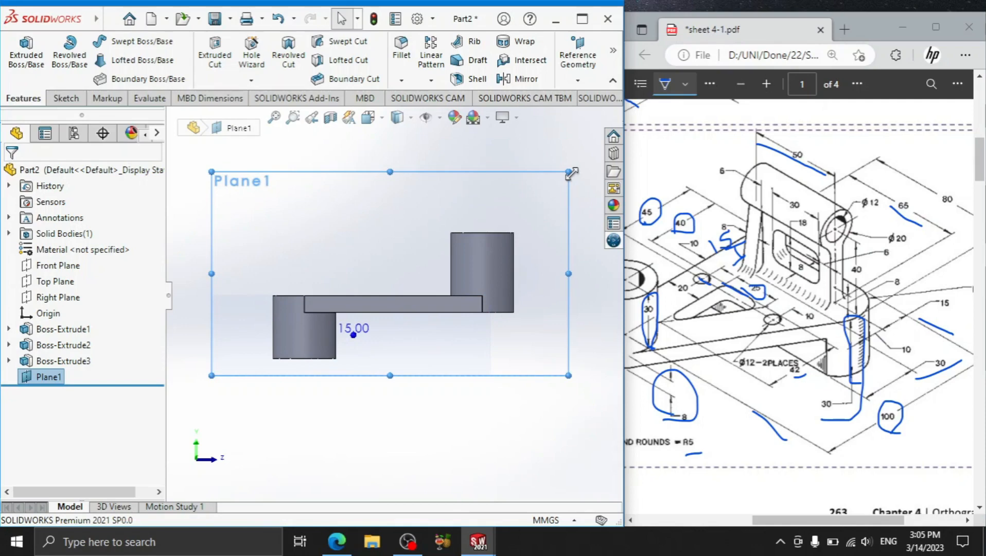
# In a new sketch on the plane, draw a construction line about 38.5 mm long upward from the origin and make it vertical
pyautogui.click(66, 98)
pyautogui.click(108, 41)
pyautogui.click(135, 64)
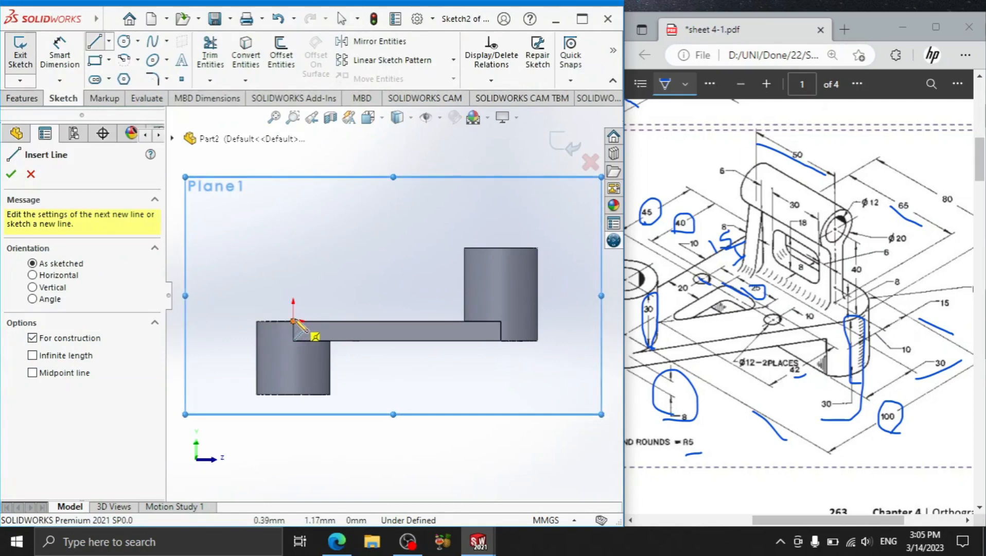
pyautogui.click(293, 321)
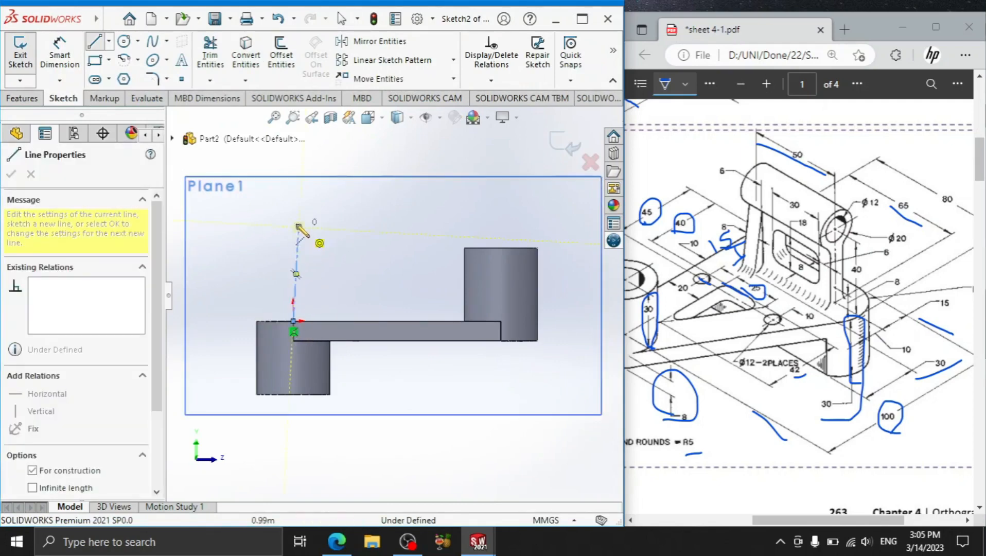
pyautogui.rightClick(244, 217)
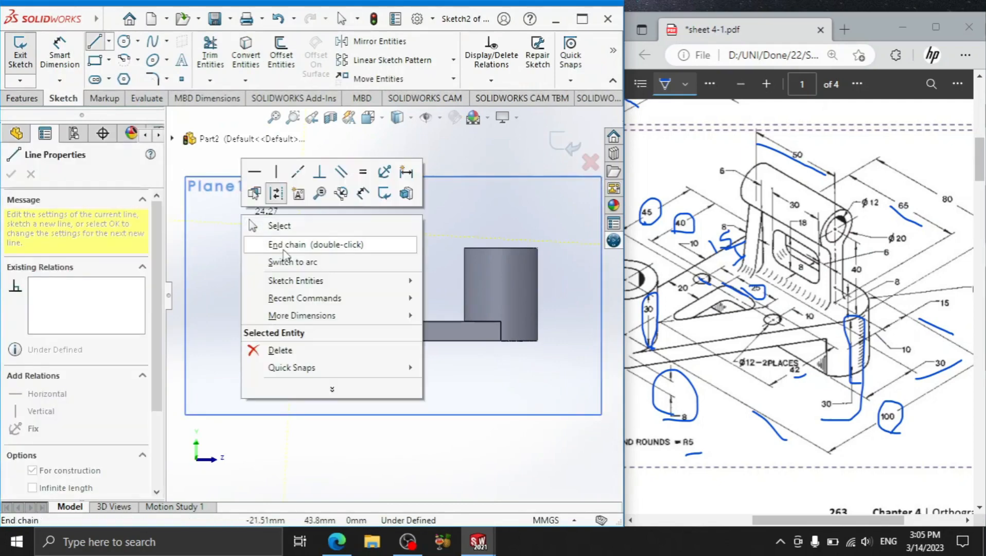
pyautogui.click(287, 228)
pyautogui.click(297, 272)
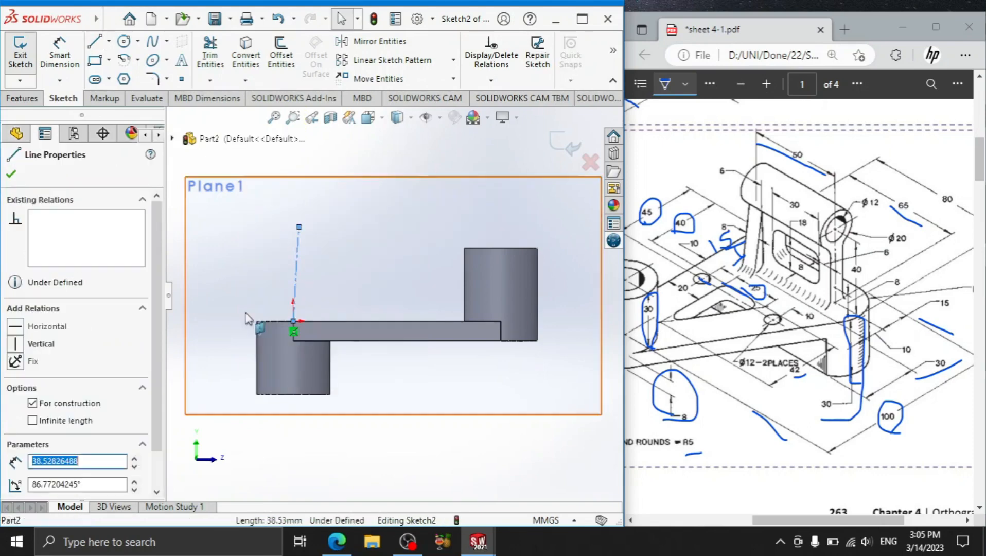
pyautogui.click(17, 343)
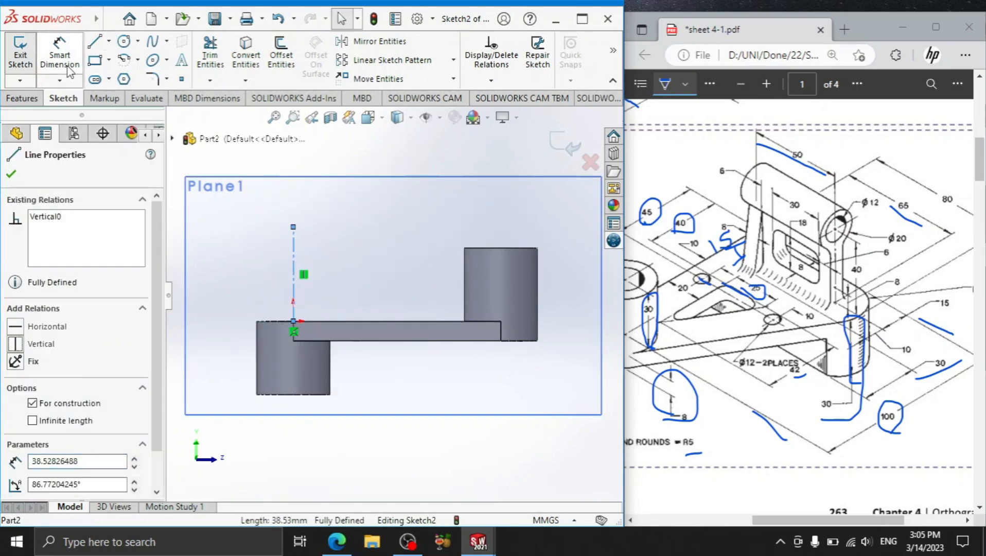
# Dimension the vertical construction line and set its length to 40 mm
pyautogui.click(60, 56)
pyautogui.click(293, 280)
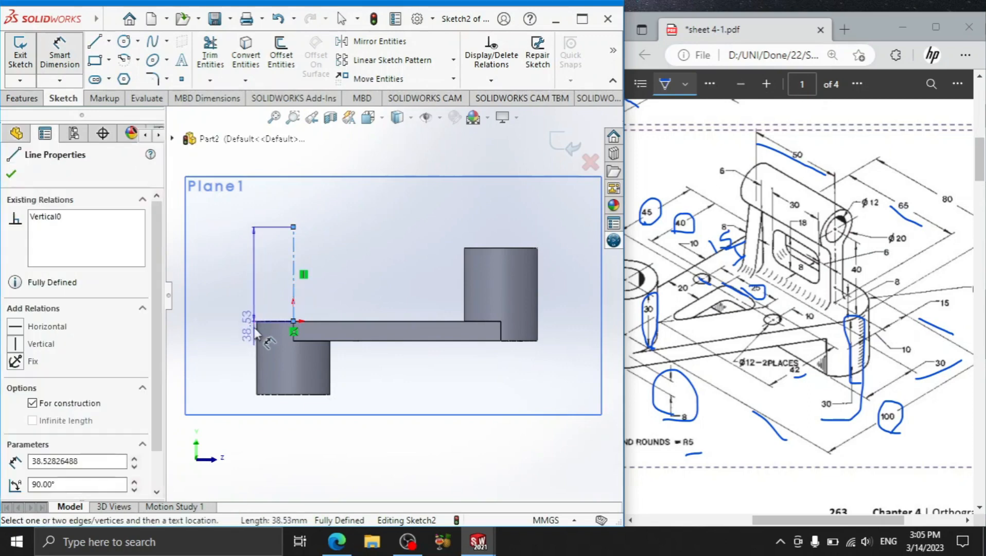
pyautogui.click(255, 325)
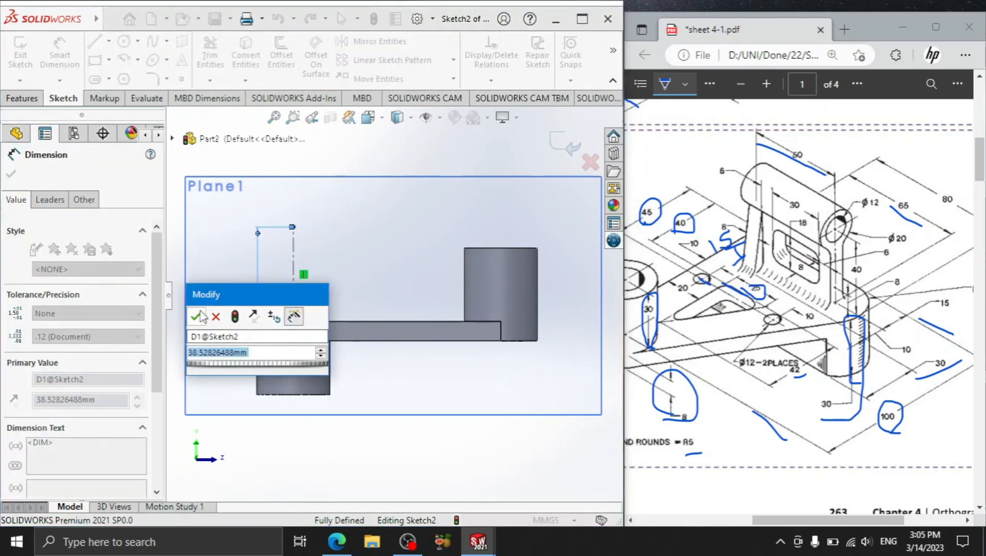
pyautogui.press('Return')
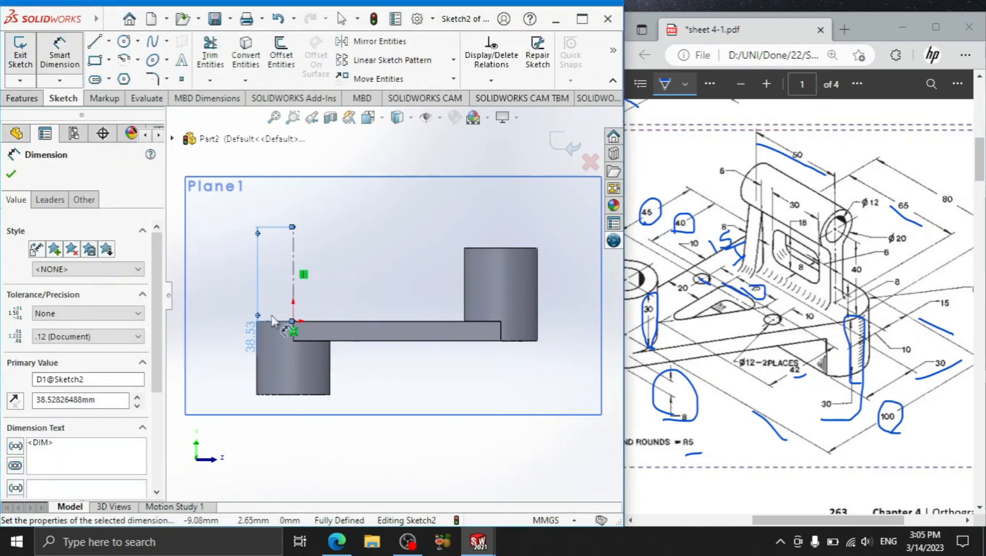
pyautogui.moveTo(265, 329); pyautogui.dragTo(238, 279)
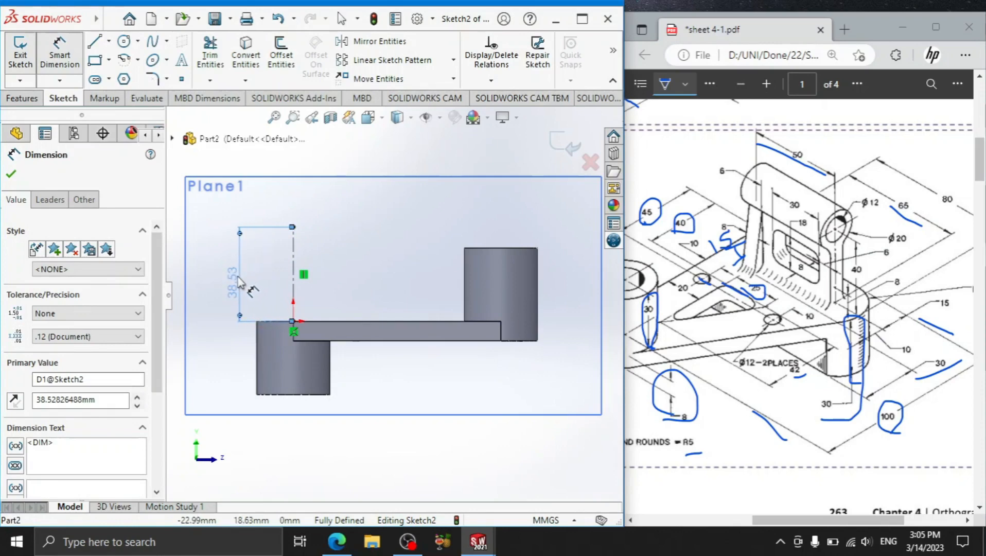
pyautogui.doubleClick(236, 276)
pyautogui.write('40')
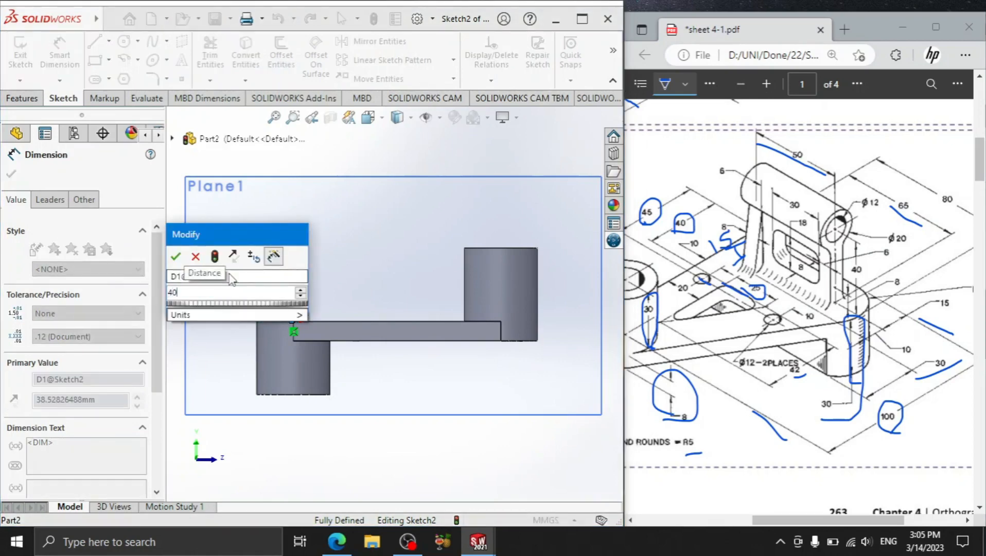
pyautogui.press('Return')
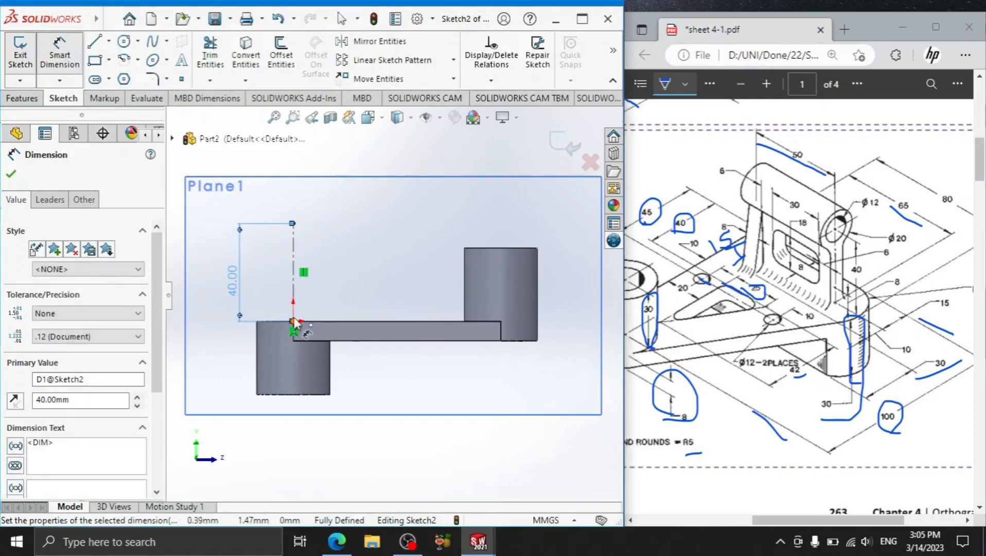
pyautogui.click(294, 286)
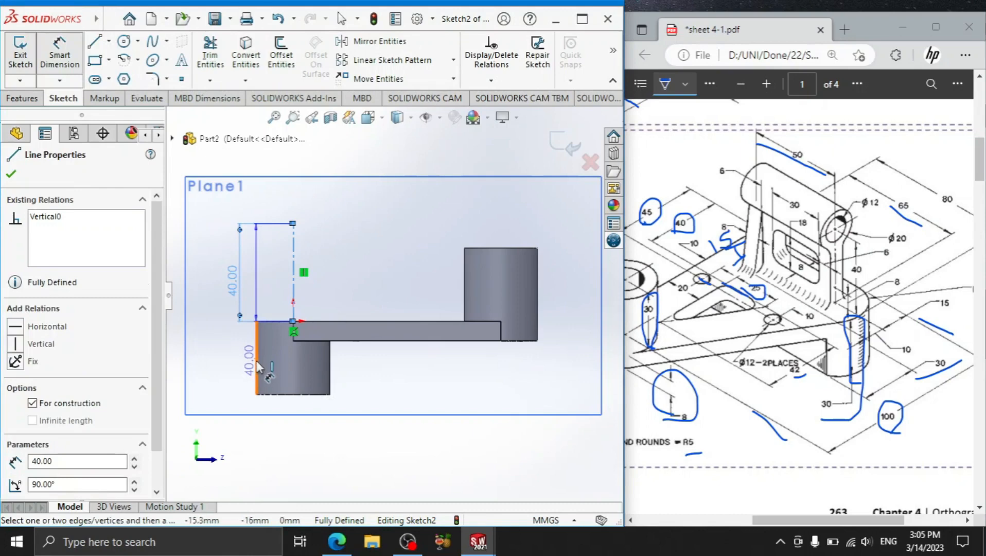
pyautogui.click(258, 364)
pyautogui.click(280, 432)
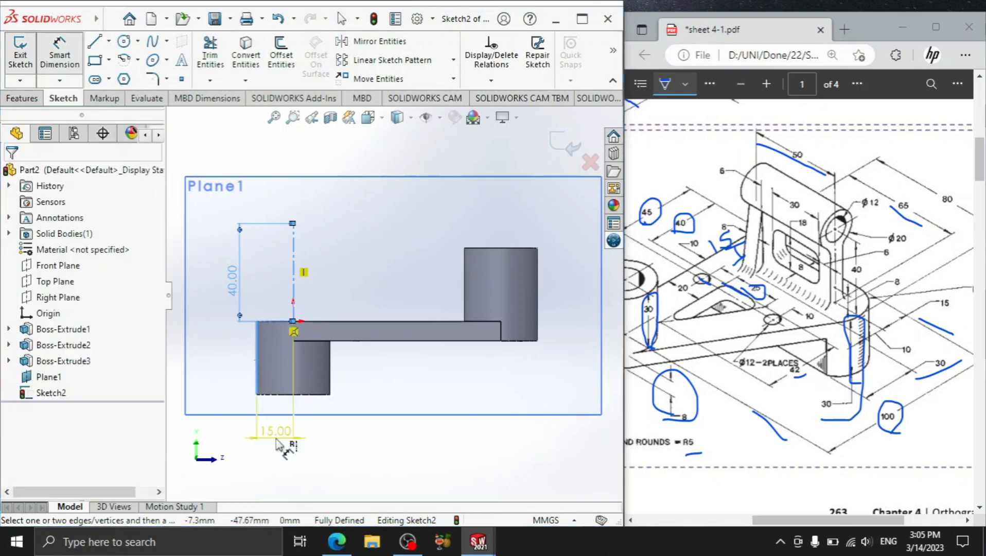
pyautogui.click(396, 288)
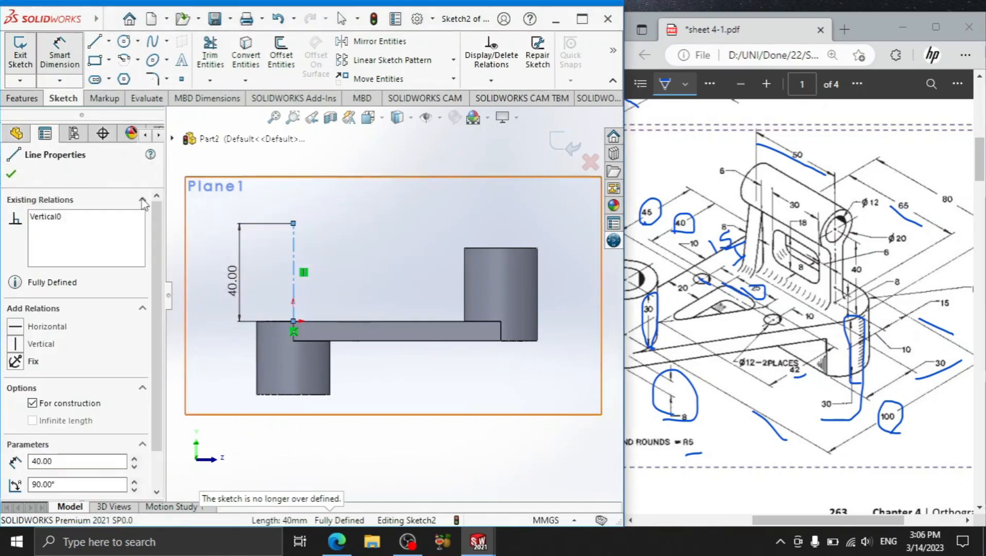
# Sketch two concentric circles, about 21 mm and 14 mm in diameter, centred on the construction line's upper end
pyautogui.click(125, 41)
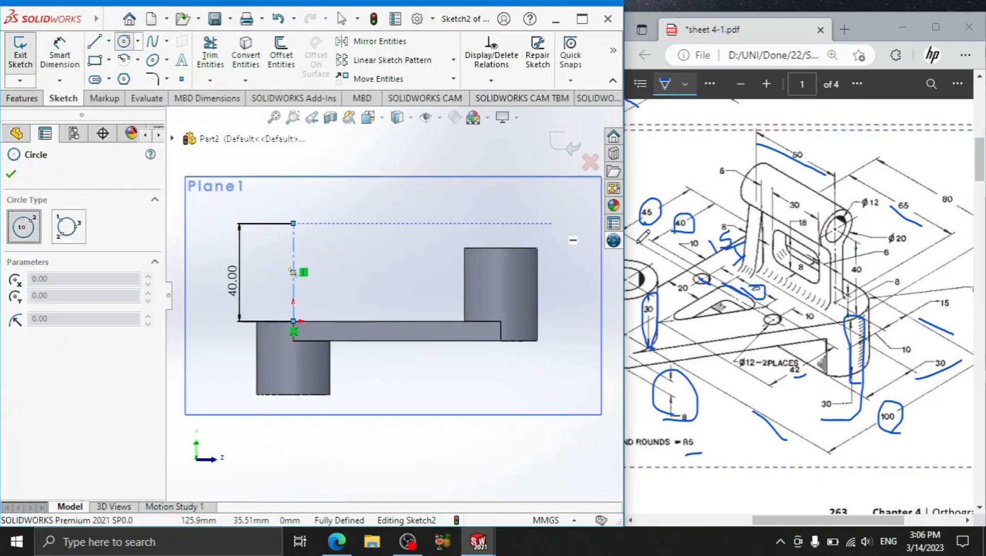
pyautogui.moveTo(860, 212); pyautogui.dragTo(878, 212)
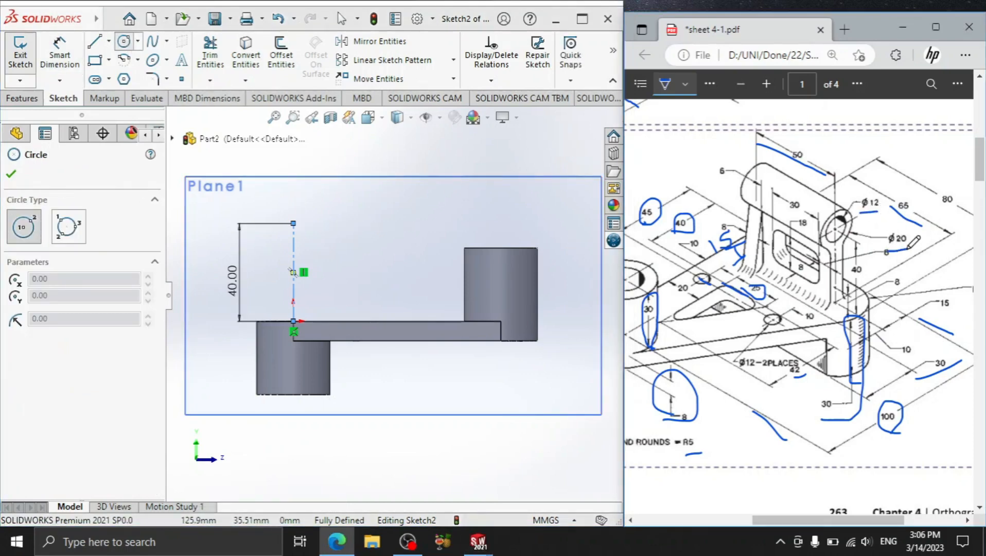
pyautogui.click(293, 223)
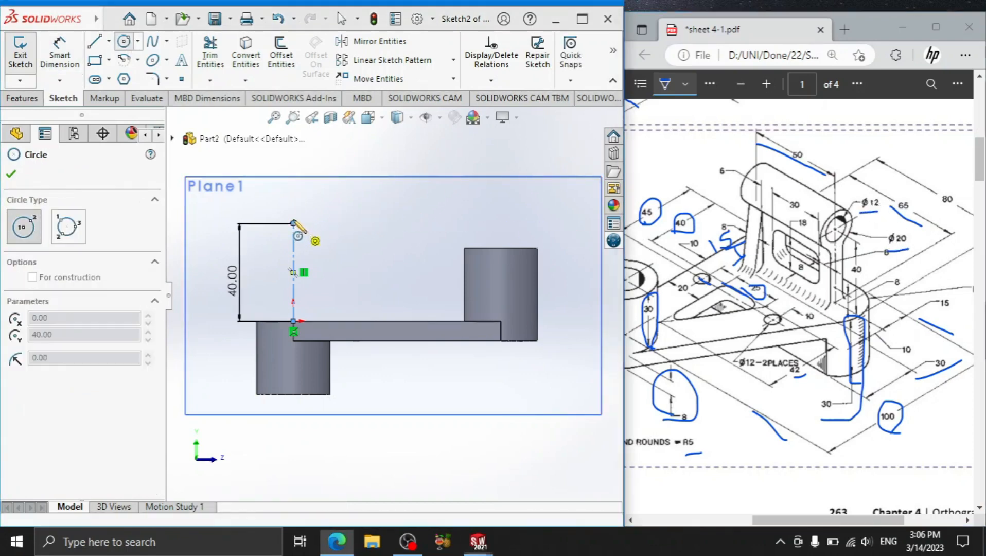
pyautogui.click(304, 202)
pyautogui.click(293, 223)
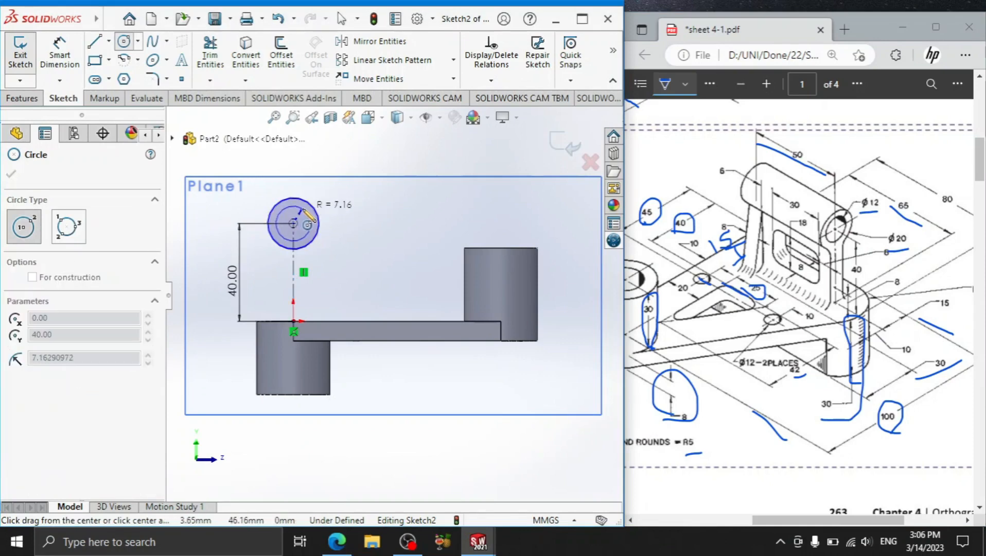
pyautogui.click(306, 211)
# Dimension the inner circle's diameter as 12 mm and the outer circle's as 20 mm
pyautogui.click(60, 61)
pyautogui.scroll(-2, 329, 191)
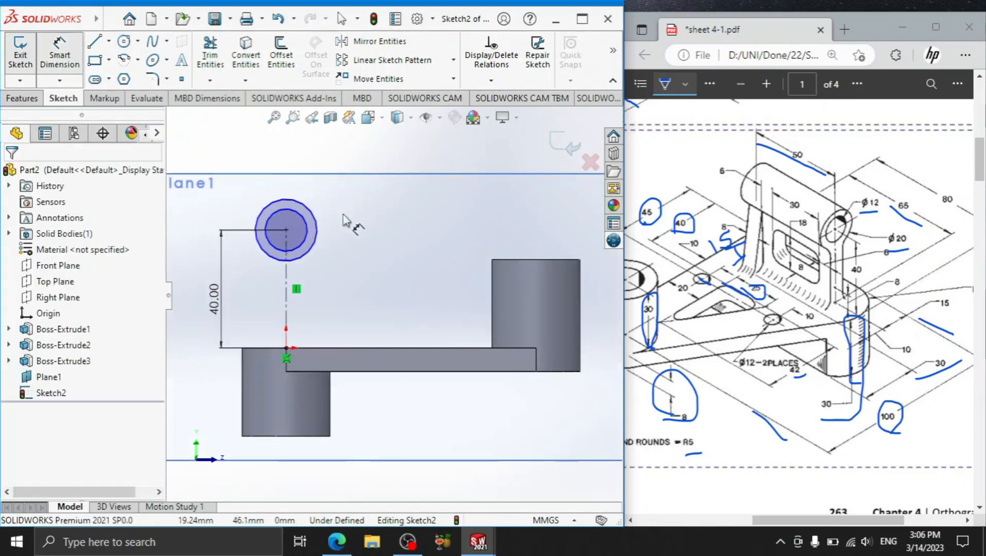
pyautogui.click(307, 229)
pyautogui.write('12')
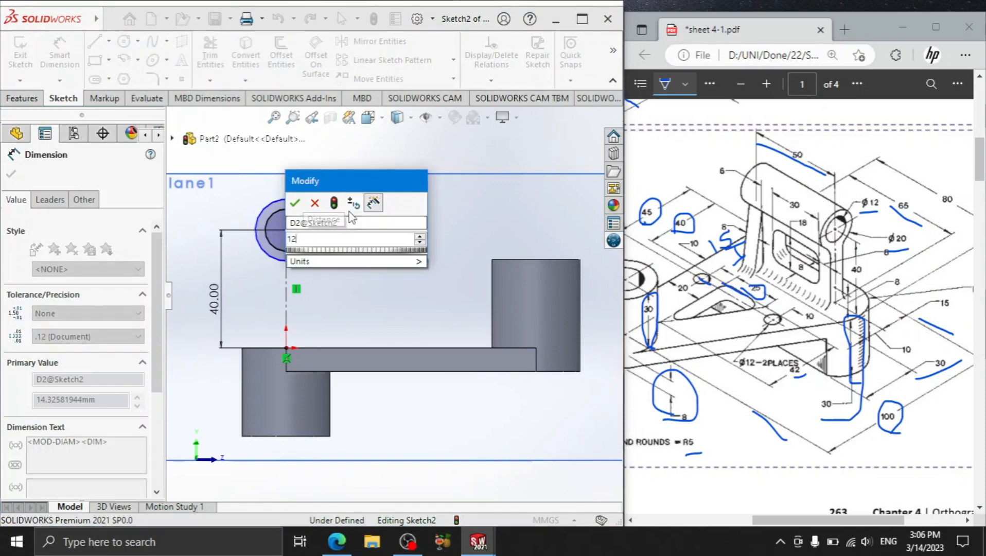
pyautogui.press('Return')
pyautogui.click(314, 239)
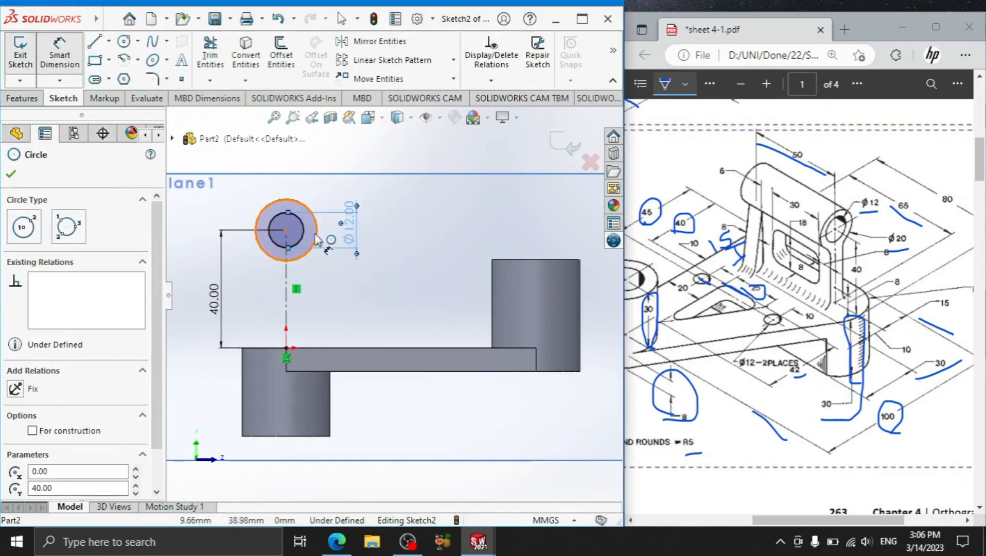
pyautogui.click(395, 235)
pyautogui.write('20')
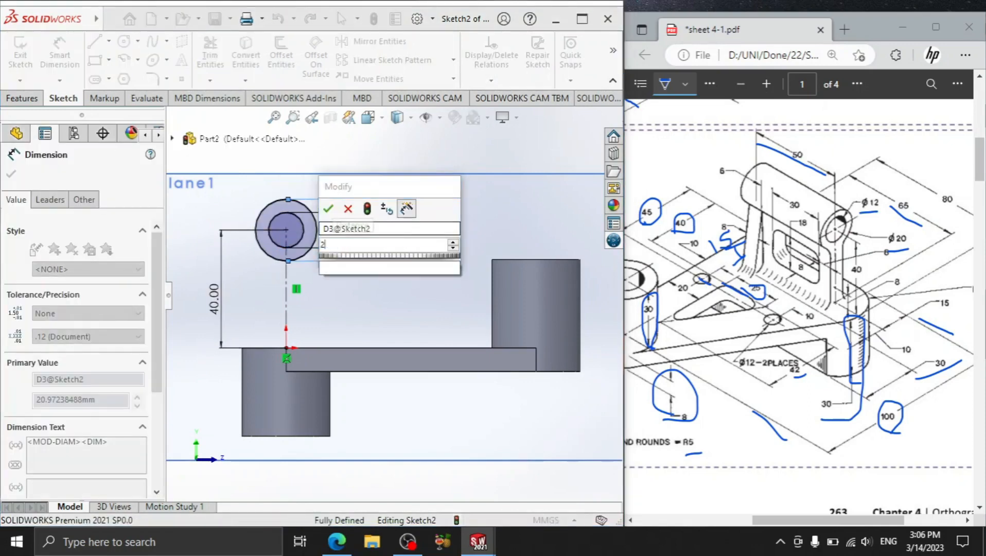
pyautogui.press('Return')
# Sketch a narrow upright rectangle around the construction line, from the plate's top edge up into the ring between the circles
pyautogui.click(102, 45)
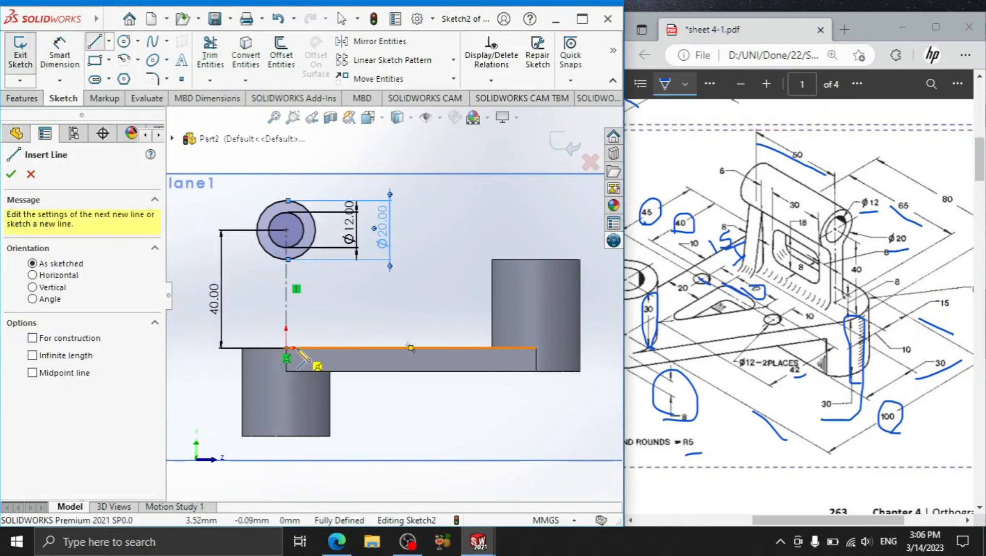
pyautogui.click(95, 61)
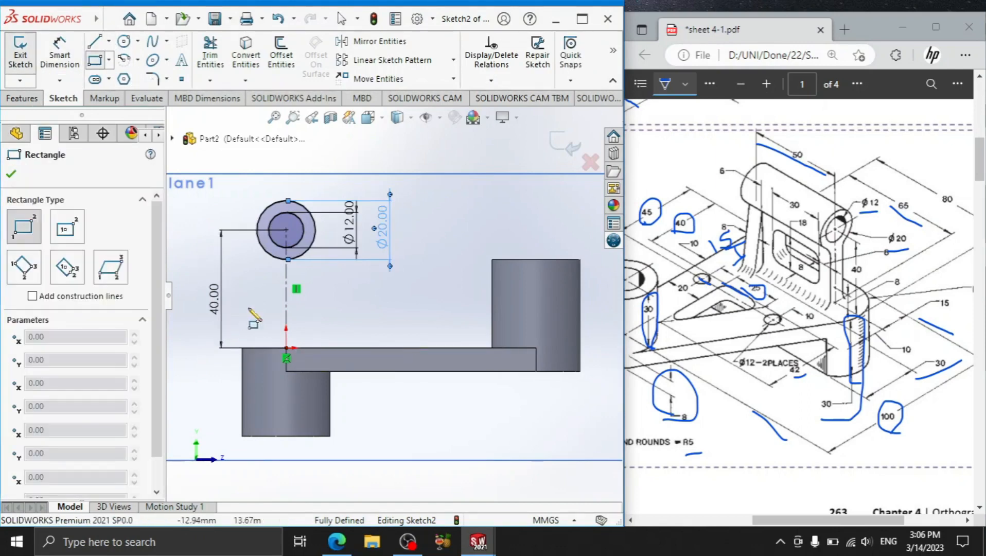
pyautogui.click(276, 348)
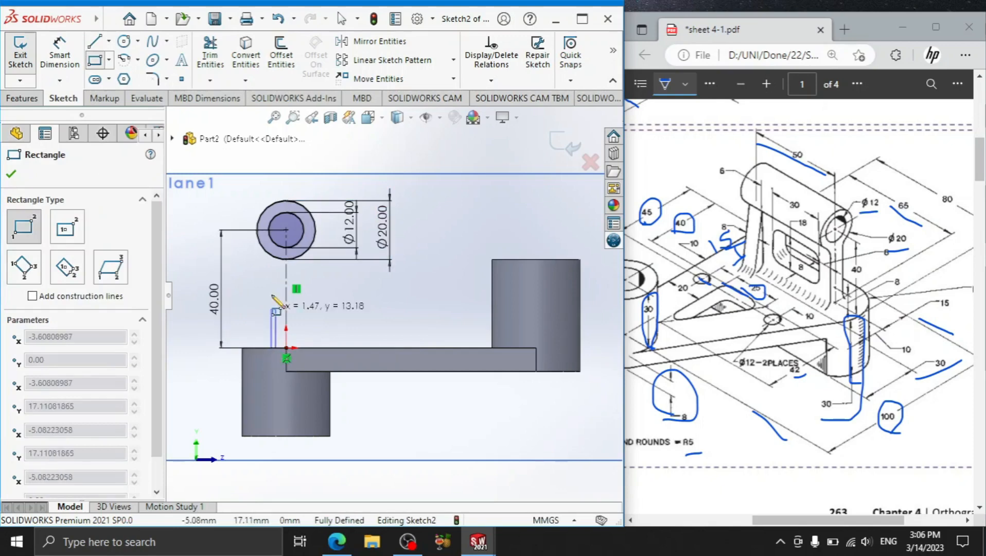
pyautogui.click(298, 252)
pyautogui.rightClick(321, 282)
pyautogui.click(339, 291)
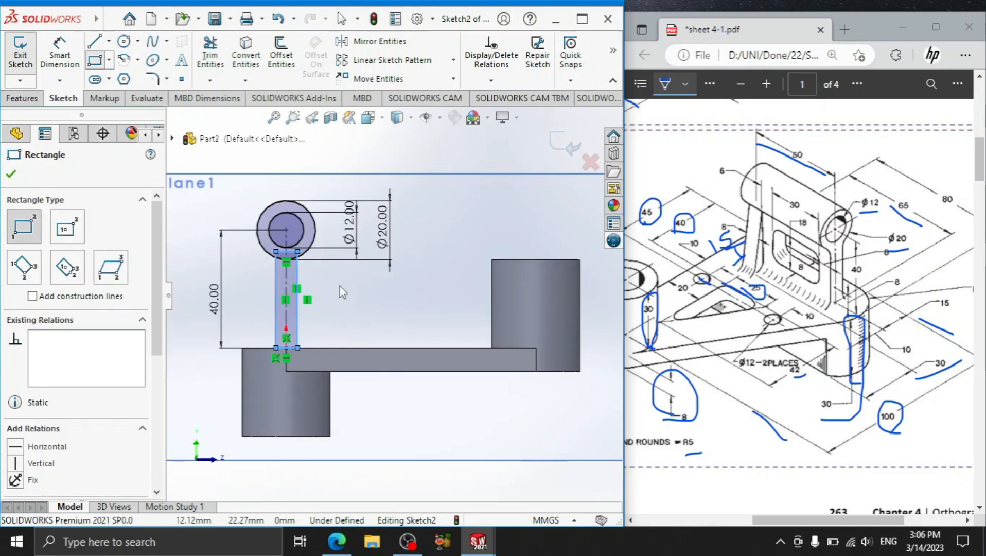
# Mark the 8 mm thickness on the PDF drawing and dimension the upright rectangle's bottom edge as 8 mm
pyautogui.click(61, 57)
pyautogui.scroll(-4, 283, 341)
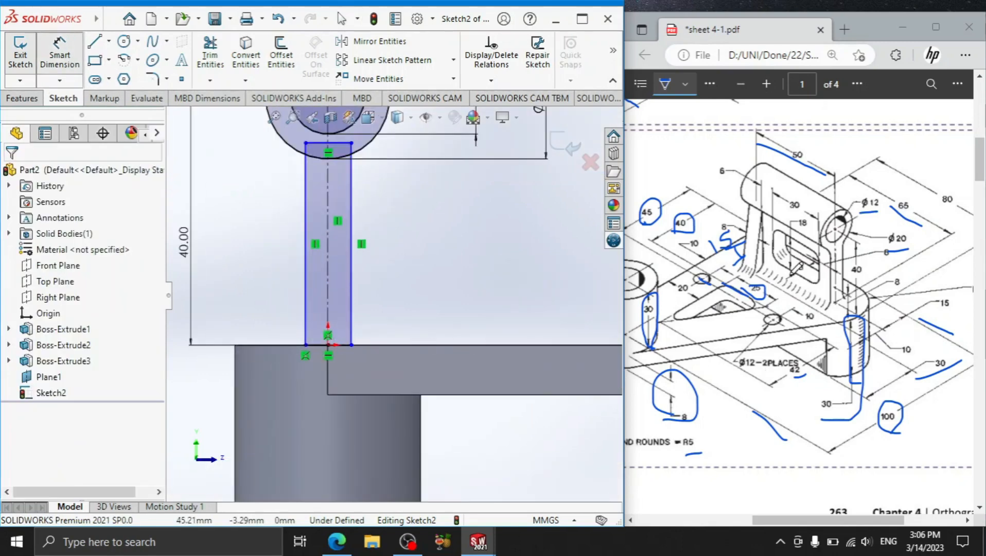
pyautogui.moveTo(792, 274); pyautogui.dragTo(819, 265)
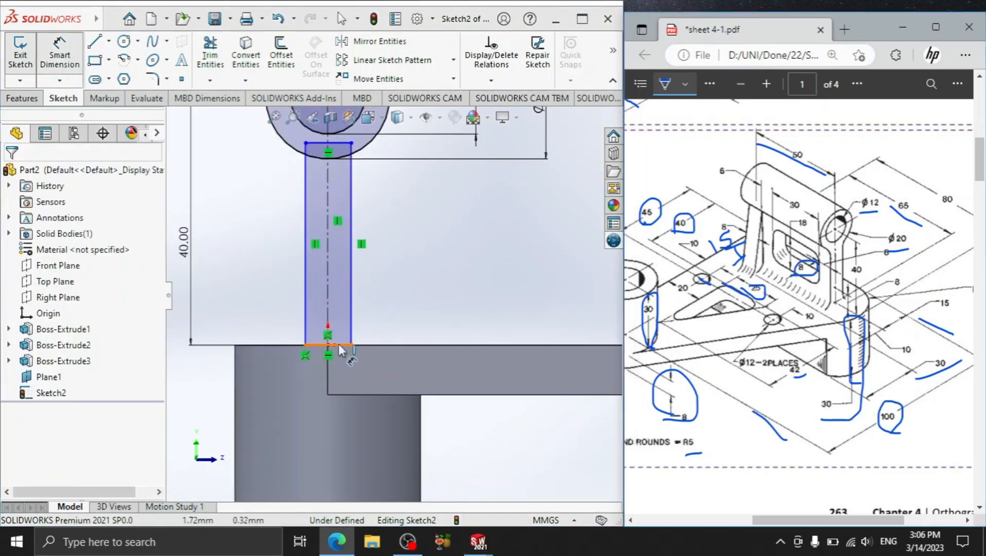
pyautogui.click(339, 348)
pyautogui.click(329, 421)
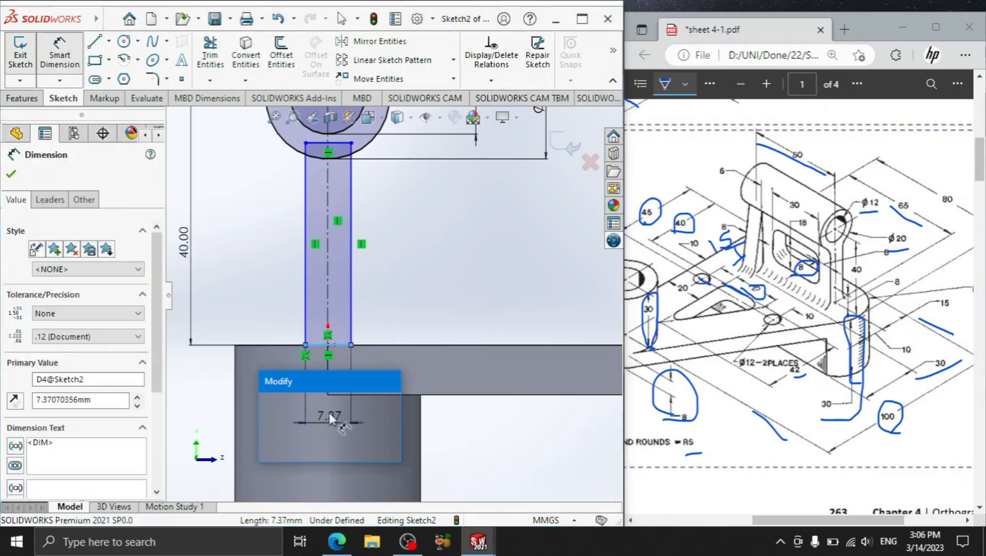
pyautogui.write('8')
pyautogui.press('Return')
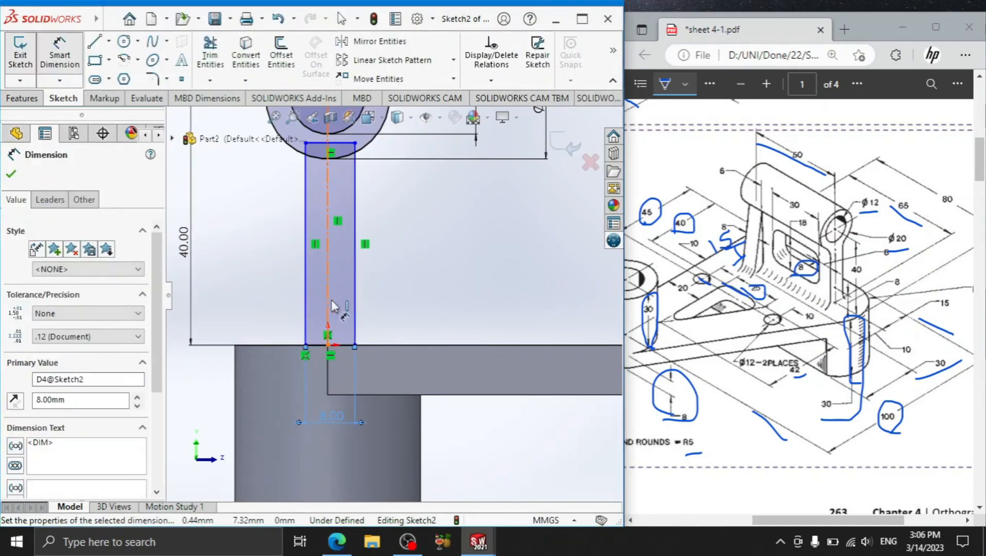
# Dimension the distance from the vertical construction line to the rectangle's right side as 4 mm
pyautogui.click(329, 296)
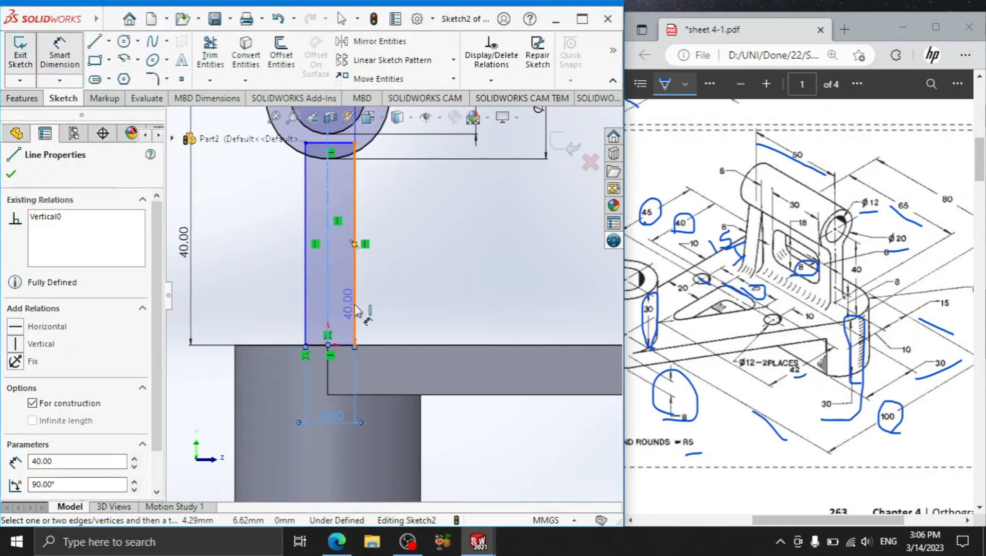
pyautogui.click(354, 307)
pyautogui.click(394, 307)
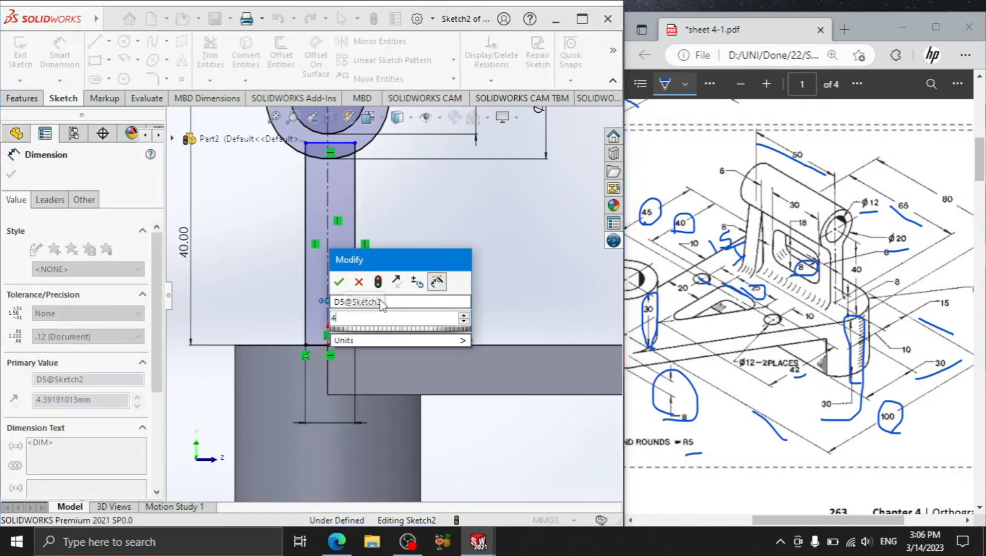
pyautogui.press('Return')
# Trim the rectangle's top edge, the outer circle's arc between the sides, and the side ends protruding into the ring
pyautogui.scroll(2, 395, 299)
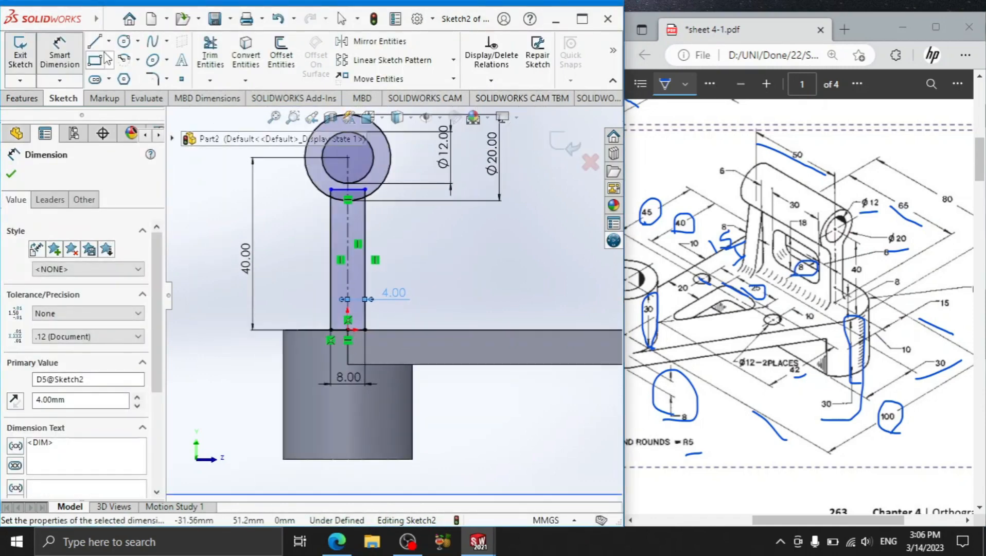
pyautogui.click(205, 59)
pyautogui.scroll(-3, 391, 203)
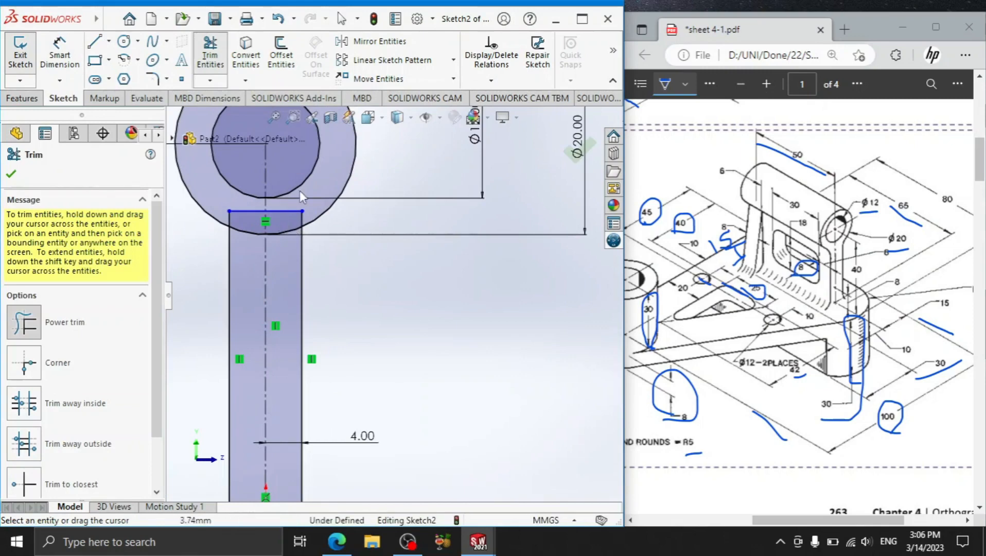
pyautogui.moveTo(303, 197)
pyautogui.mouseDown()
pyautogui.moveTo(287, 253)
pyautogui.moveTo(257, 215)
pyautogui.mouseUp()
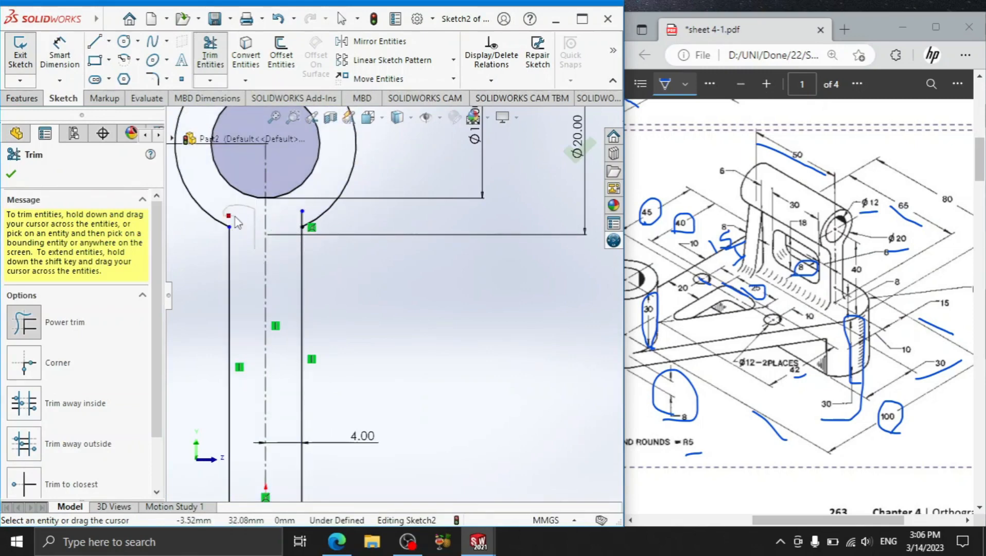
pyautogui.moveTo(318, 198); pyautogui.dragTo(293, 220)
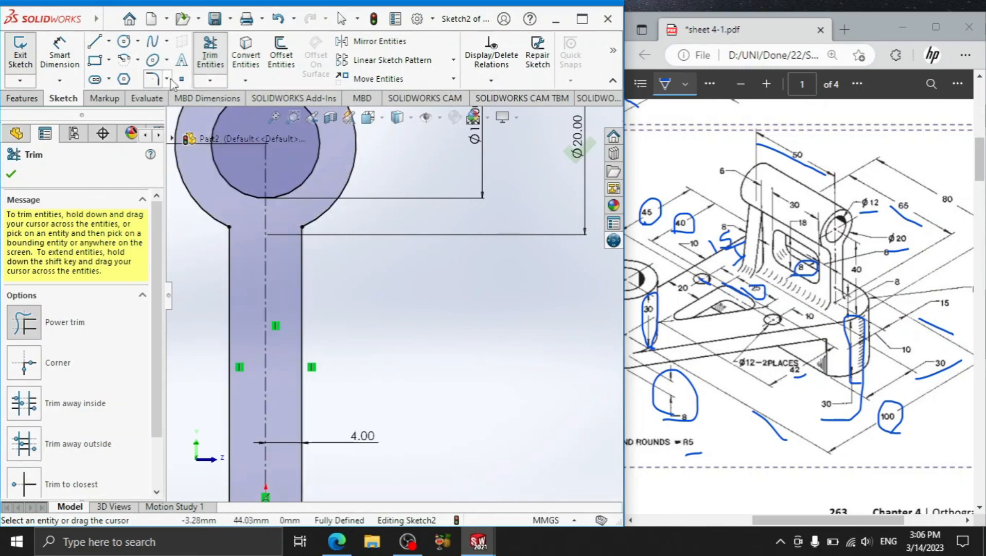
# Add 5 mm sketch fillets at both corners where the upright's sides meet the outer circle
pyautogui.click(153, 80)
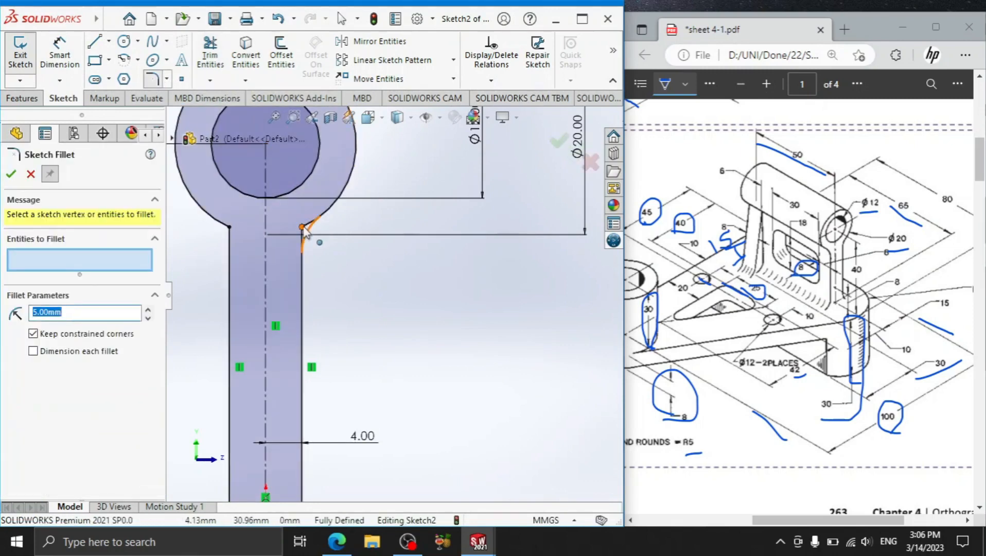
pyautogui.click(283, 237)
pyautogui.click(236, 234)
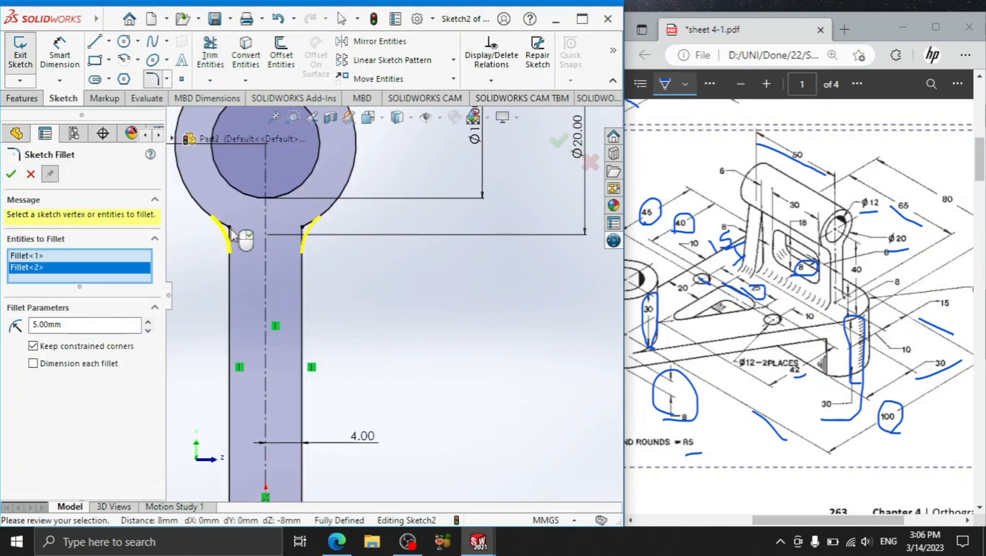
pyautogui.click(11, 174)
# Sketch a sloped line from the right fillet down to the plate's top edge, ending about 9 mm from the construction line
pyautogui.scroll(3, 355, 309)
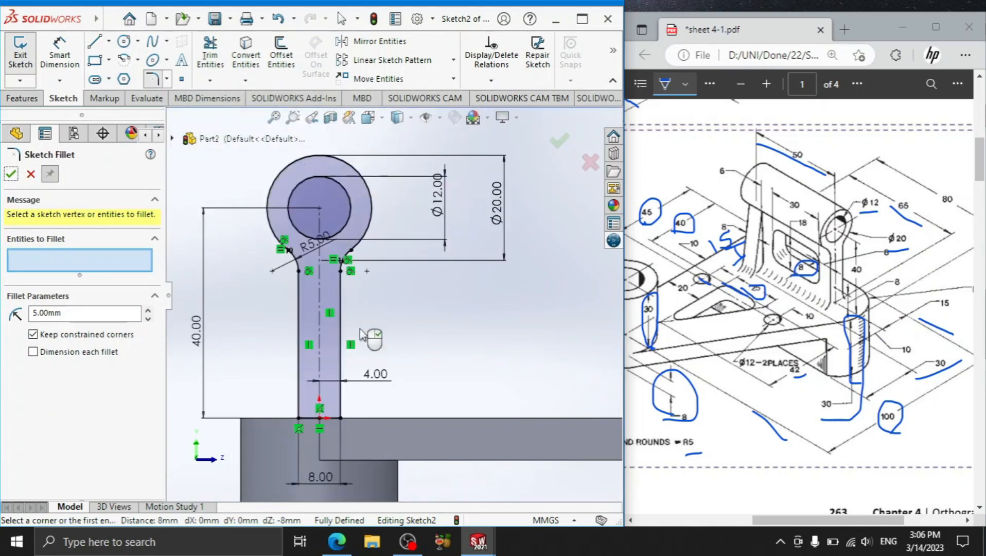
pyautogui.click(94, 48)
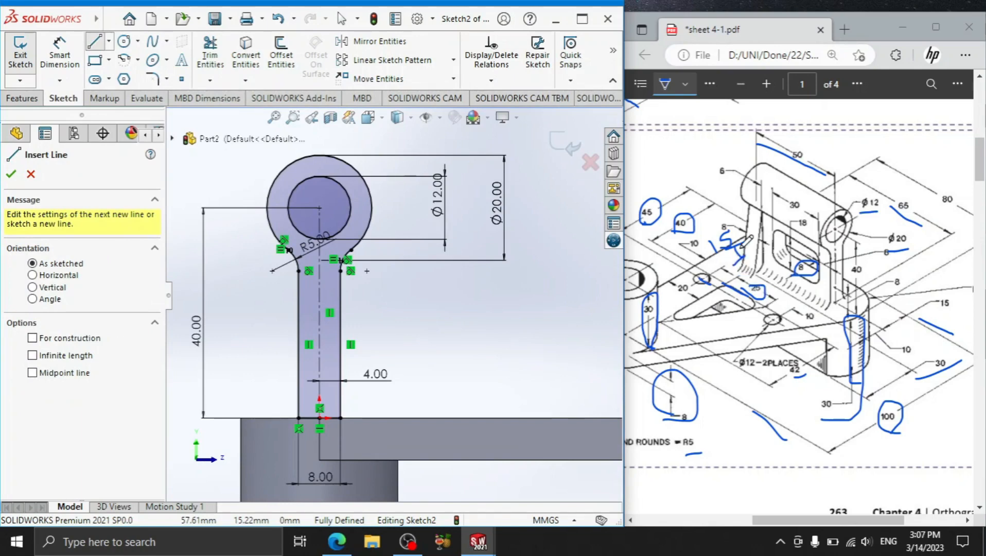
pyautogui.click(757, 232)
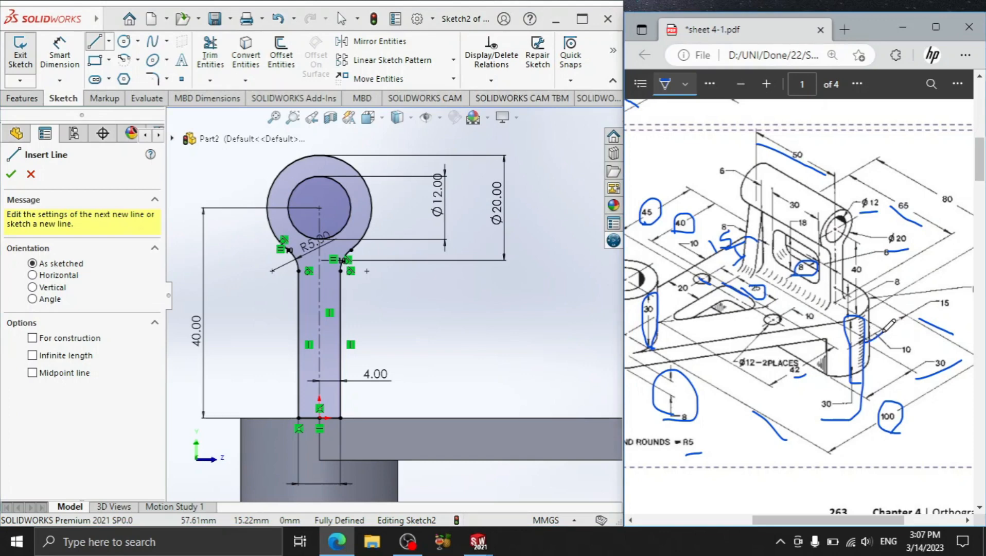
pyautogui.click(342, 260)
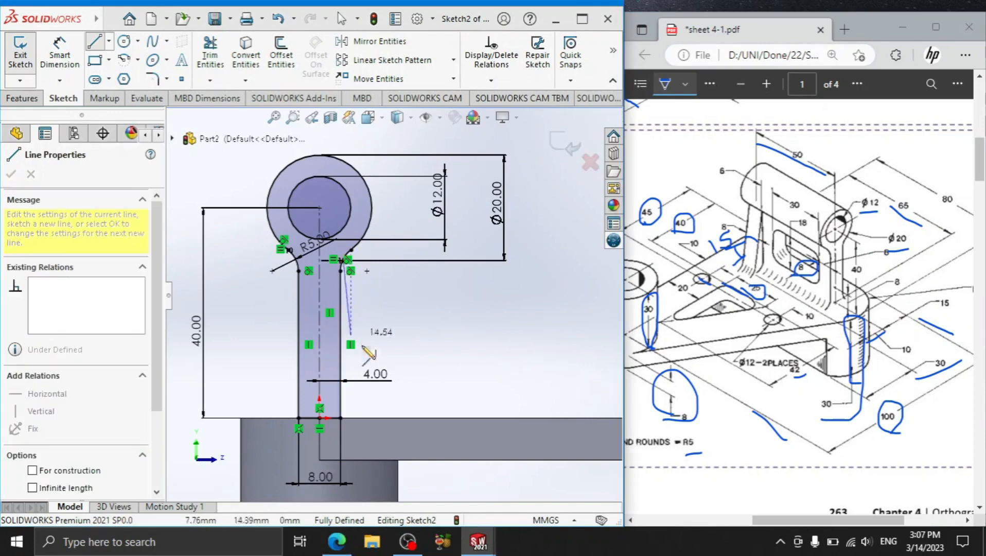
pyautogui.click(368, 420)
pyautogui.rightClick(440, 353)
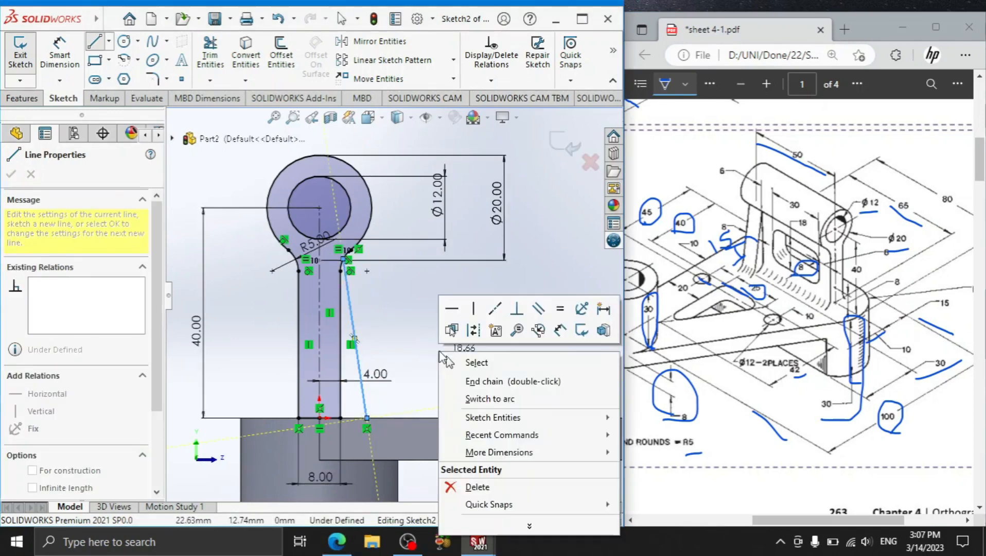
pyautogui.click(417, 309)
pyautogui.press('Escape')
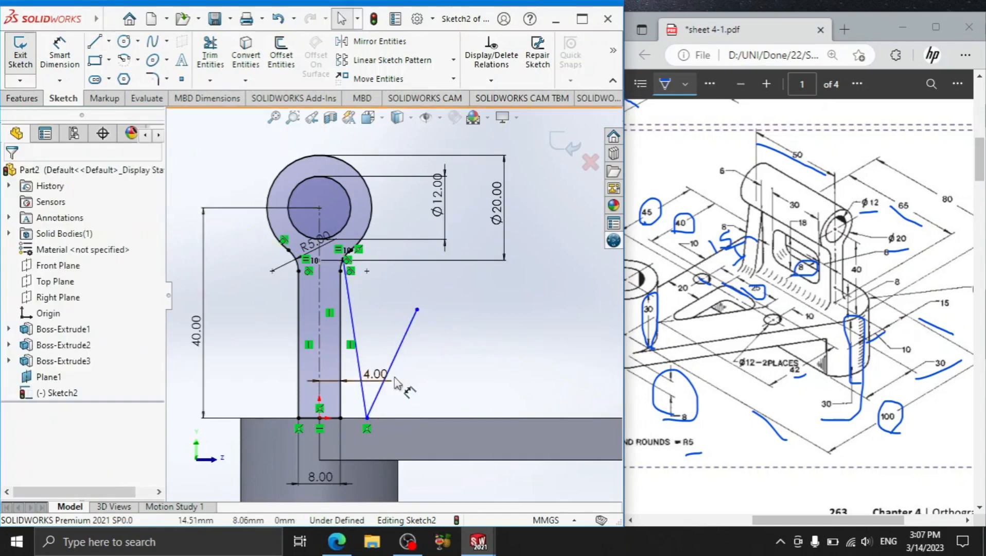
# Join the sloped line's lower end to the upright's bottom right corner with a horizontal line, and trim away the stray slanted line
pyautogui.click(95, 42)
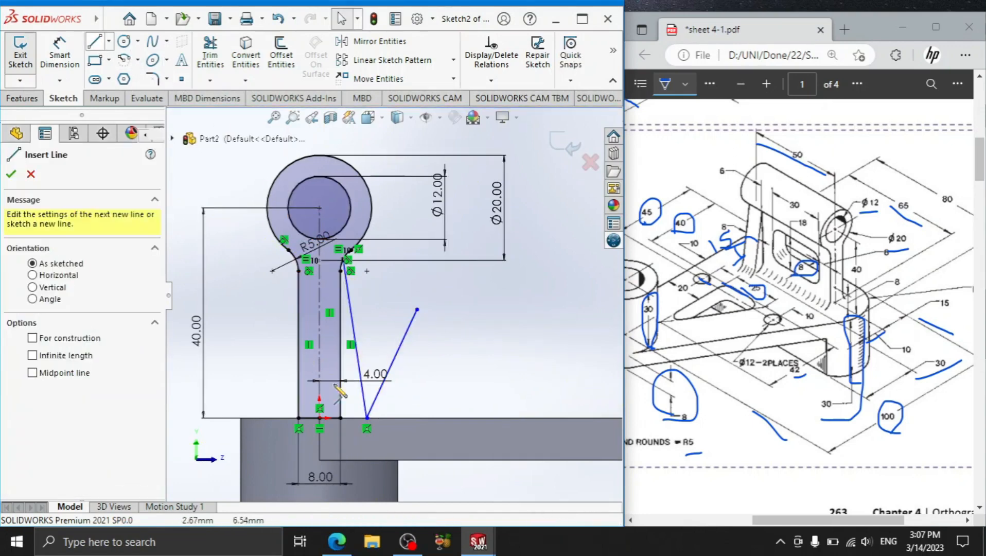
pyautogui.click(366, 418)
pyautogui.click(340, 418)
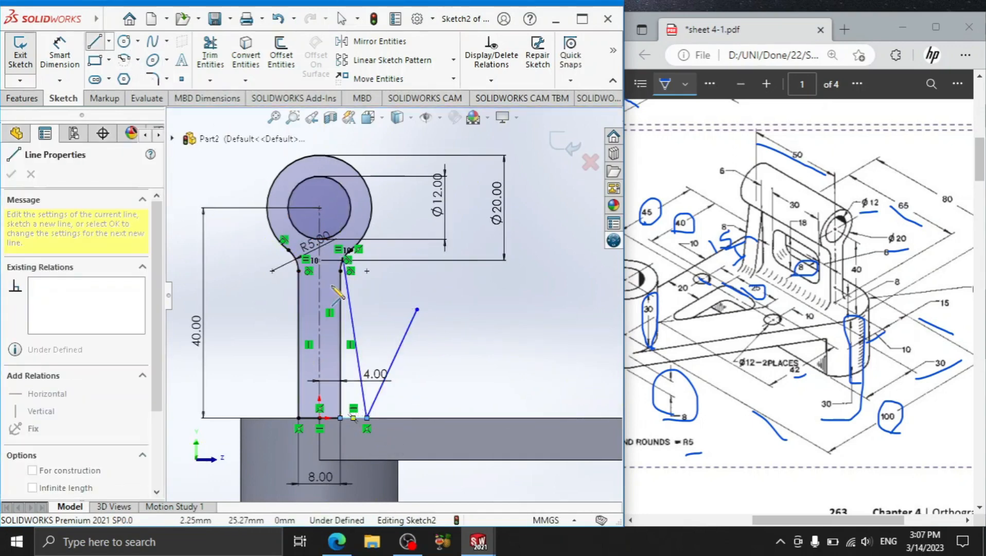
pyautogui.rightClick(380, 247)
pyautogui.click(411, 312)
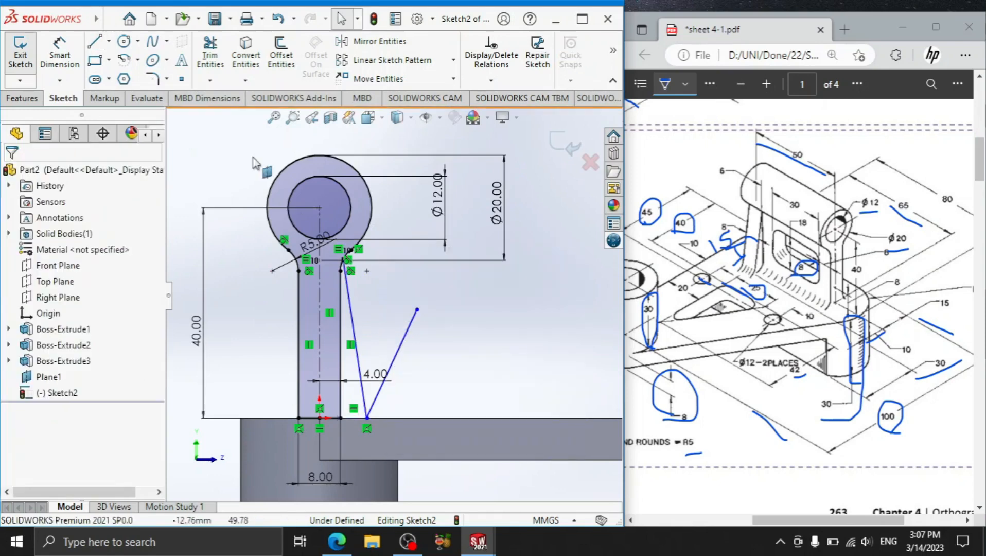
pyautogui.click(210, 54)
pyautogui.moveTo(381, 321); pyautogui.dragTo(411, 374)
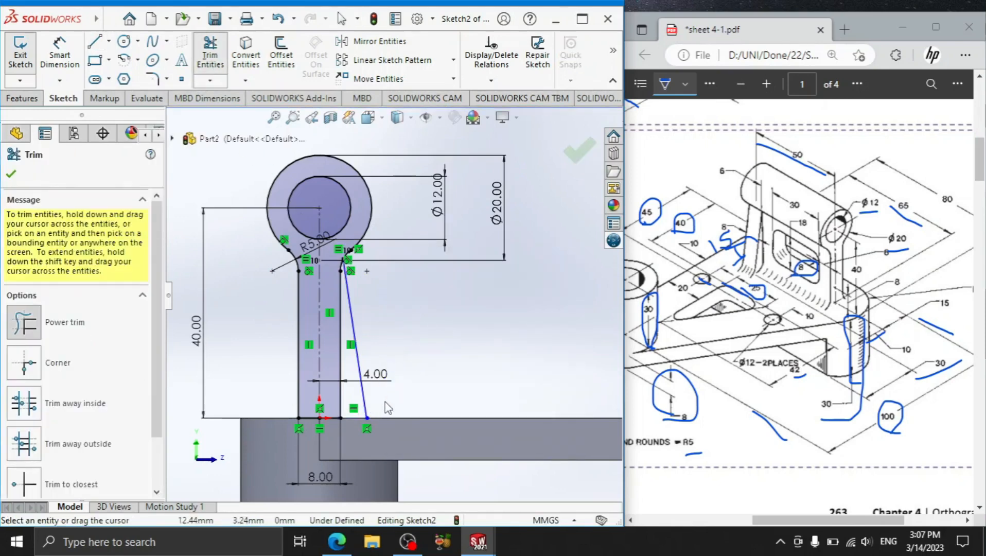
# Draw the rib triangle's horizontal base line once more between the sloped line's lower end and the upright's corner
pyautogui.click(95, 42)
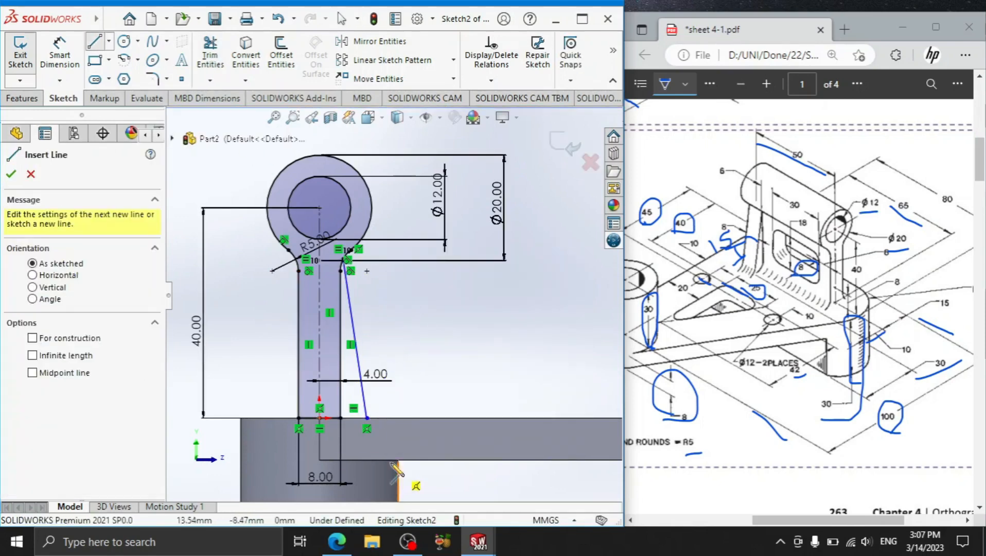
pyautogui.click(366, 418)
pyautogui.click(340, 418)
pyautogui.rightClick(440, 357)
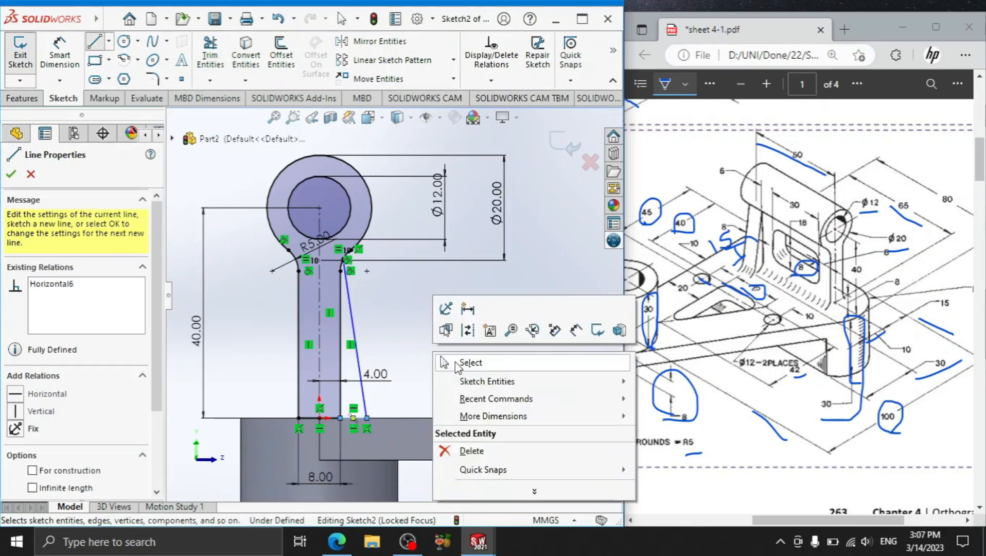
pyautogui.click(469, 362)
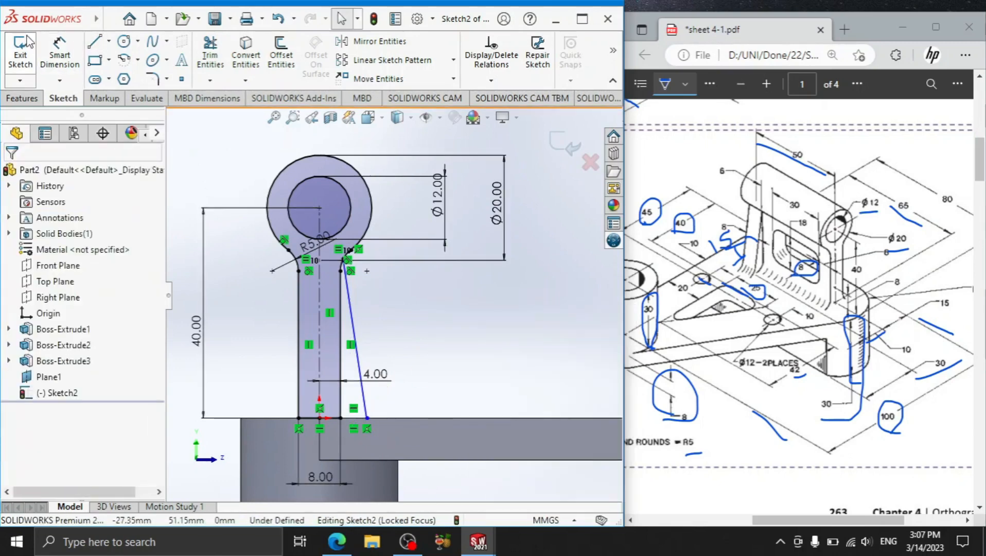
# Dimension the distance from the construction line to the sloped line's lower end as 10 mm
pyautogui.click(367, 417)
pyautogui.click(320, 399)
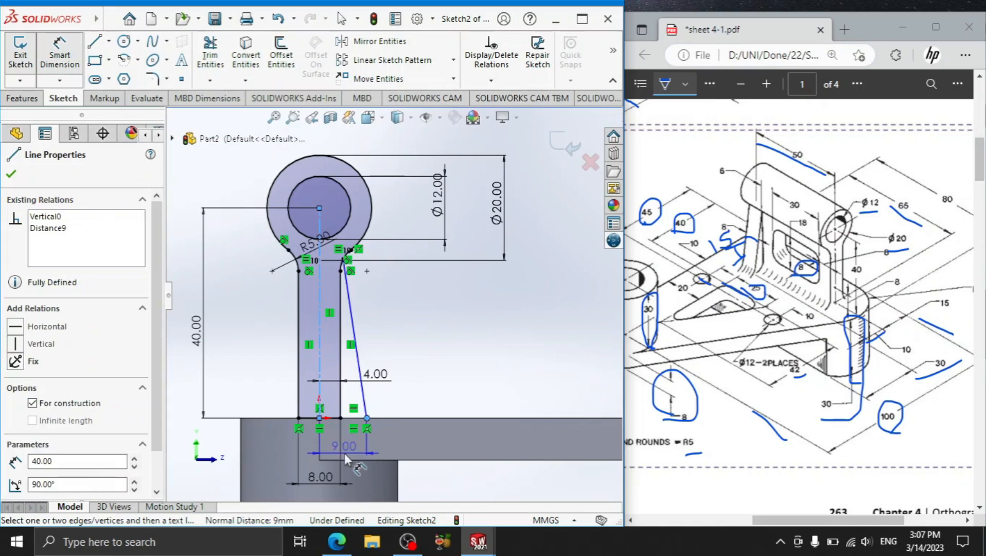
pyautogui.click(344, 452)
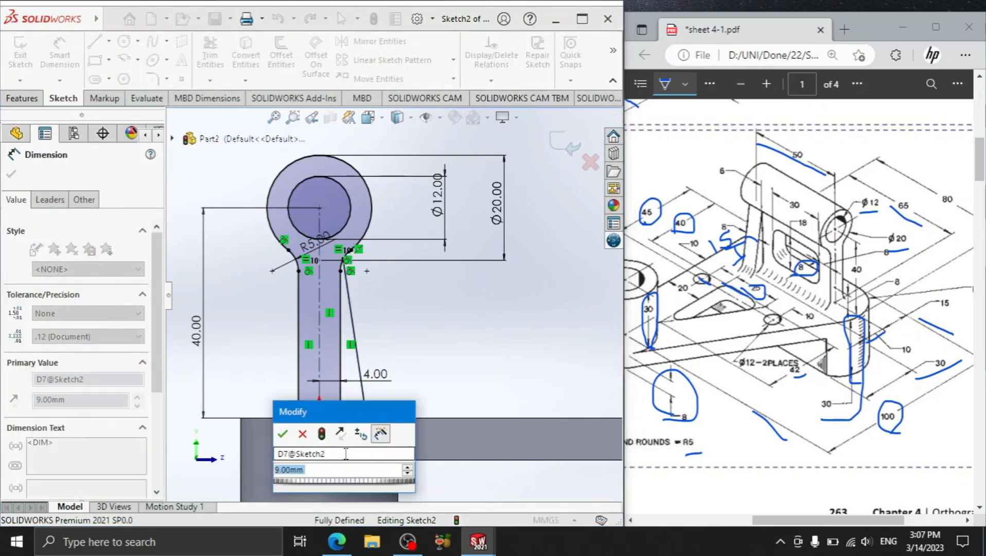
pyautogui.write('10')
pyautogui.press('Return')
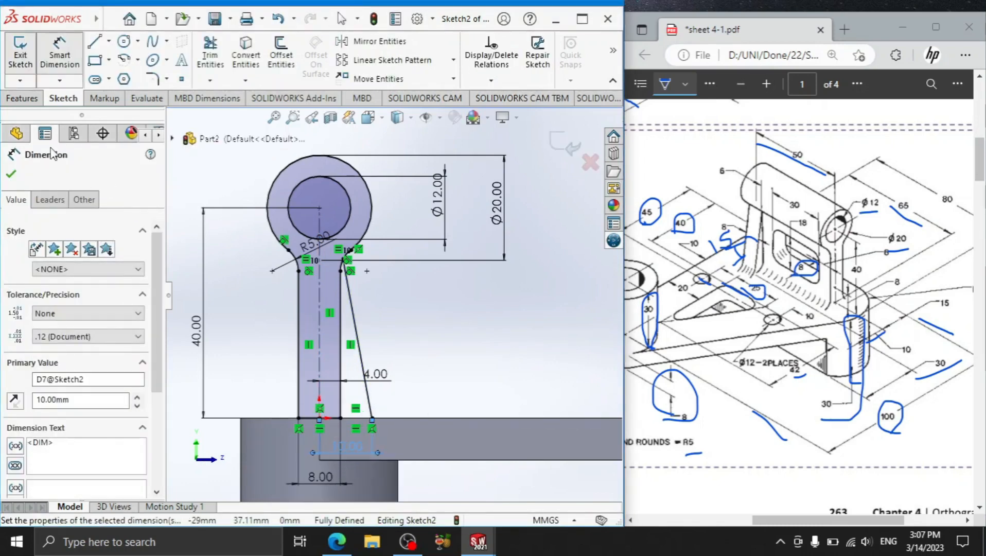
# Extrude the upright and ring region 50 mm blind, with the direction reversed so that it runs over the plate
pyautogui.click(22, 98)
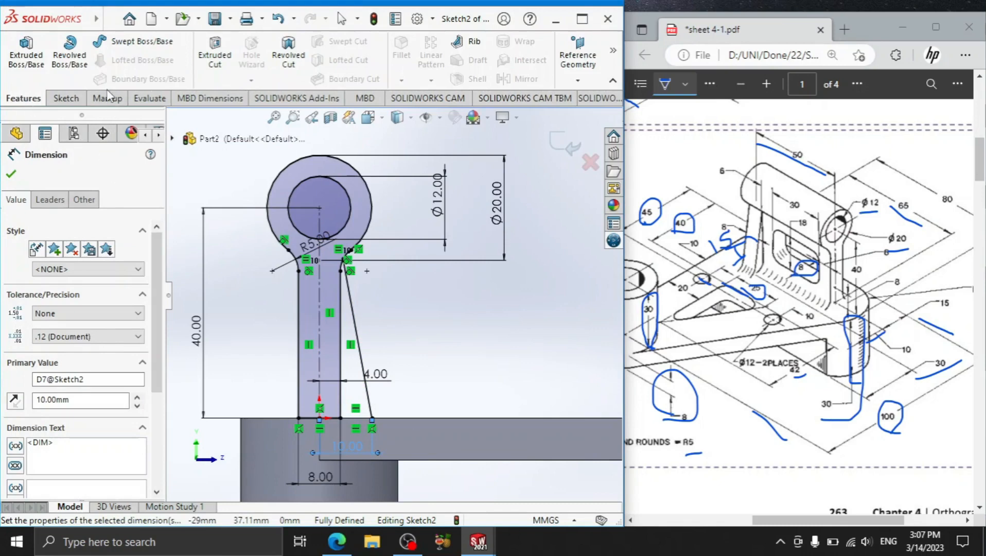
pyautogui.click(26, 55)
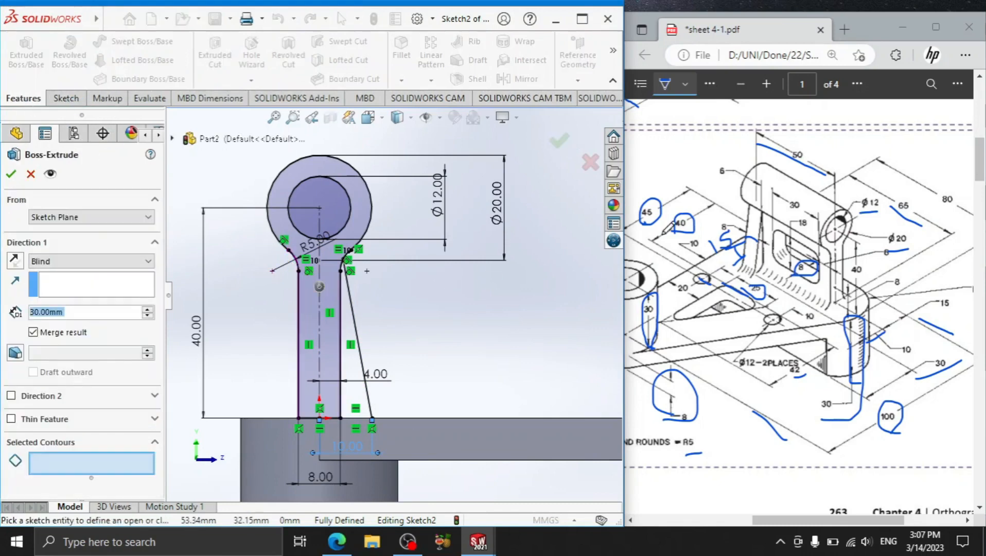
pyautogui.click(329, 295)
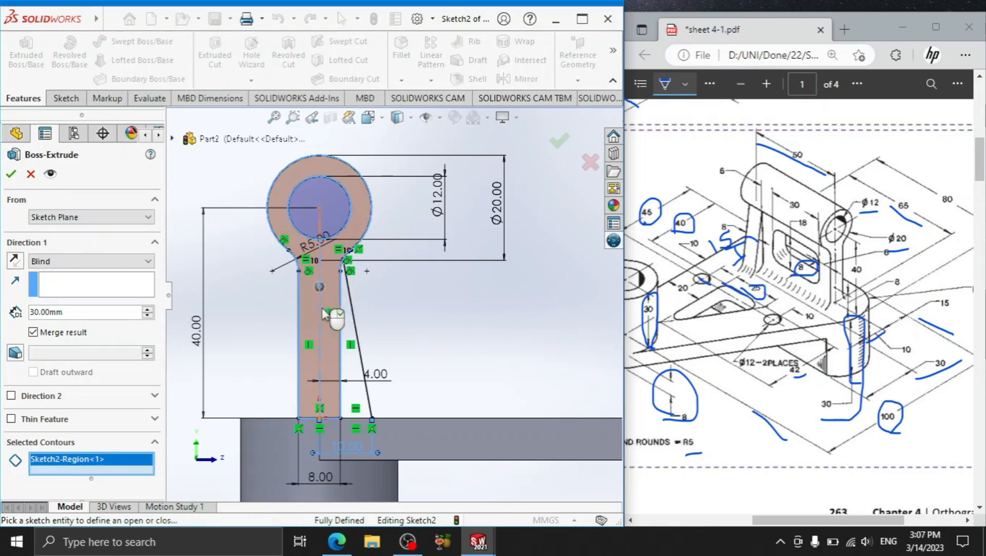
pyautogui.click(214, 459)
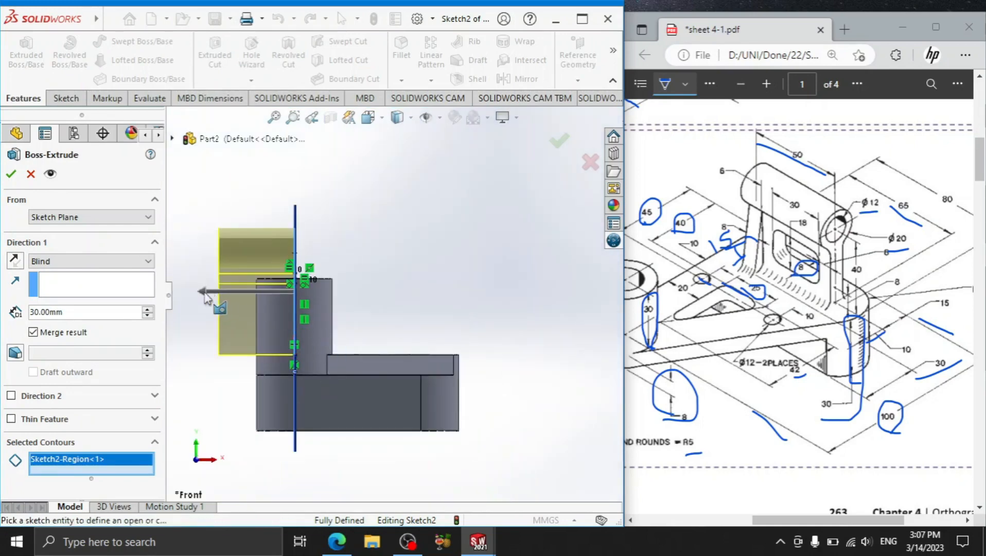
pyautogui.moveTo(205, 292); pyautogui.dragTo(394, 291)
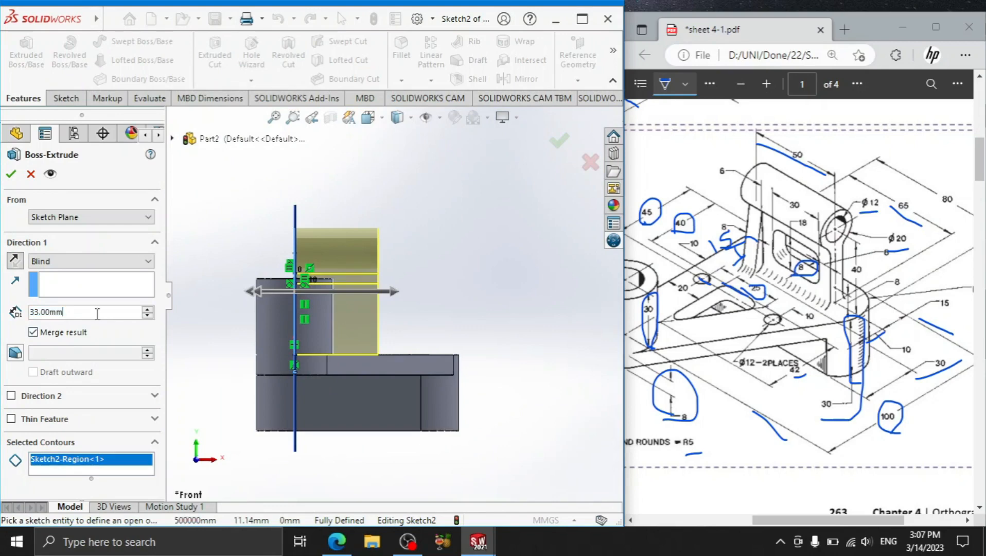
pyautogui.write('50')
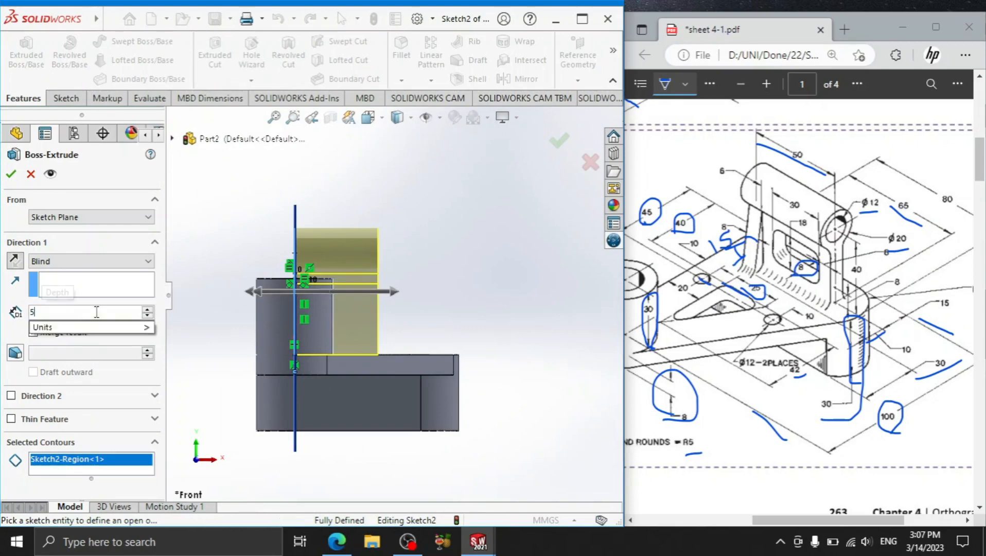
pyautogui.press('Return')
pyautogui.click(11, 174)
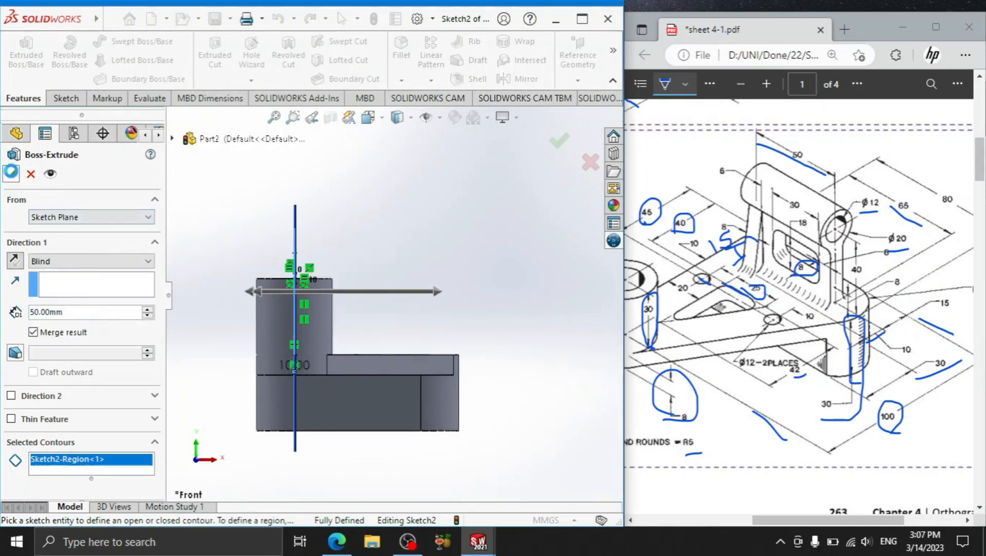
# Extrude the triangular rib region of the upright's profile sketch 8 mm blind, with the direction reversed to run along the upright
pyautogui.moveTo(236, 225); pyautogui.dragTo(291, 245, button='middle')
pyautogui.click(21, 67)
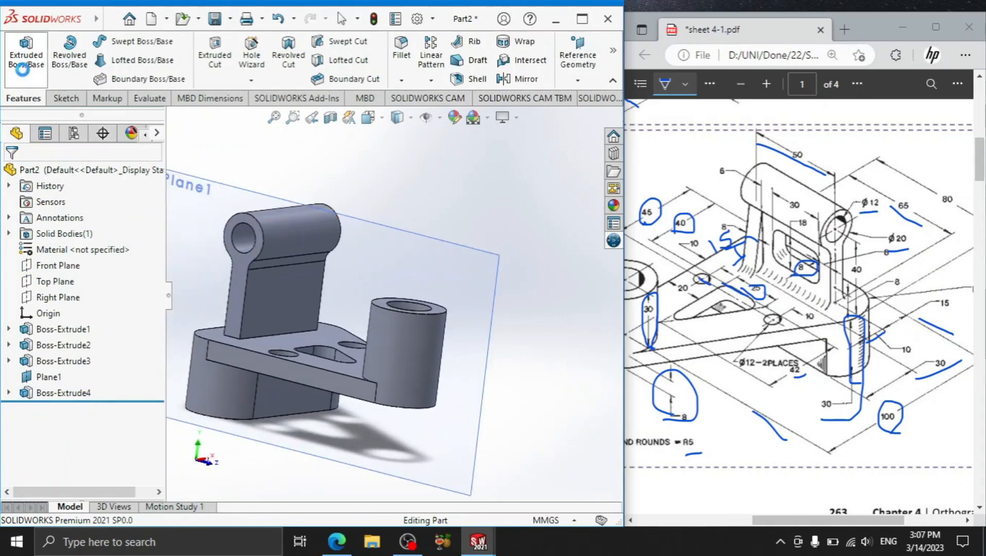
pyautogui.click(173, 139)
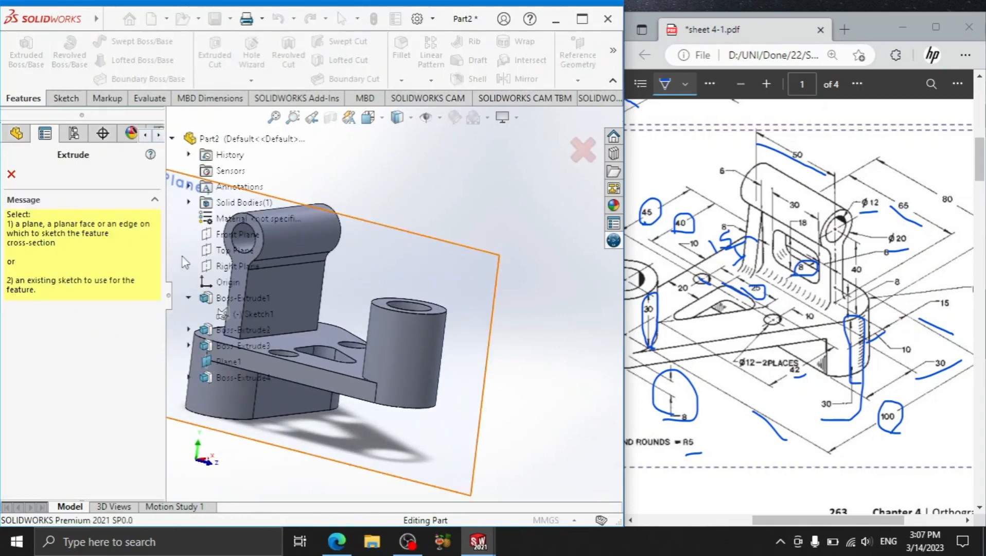
pyautogui.click(227, 392)
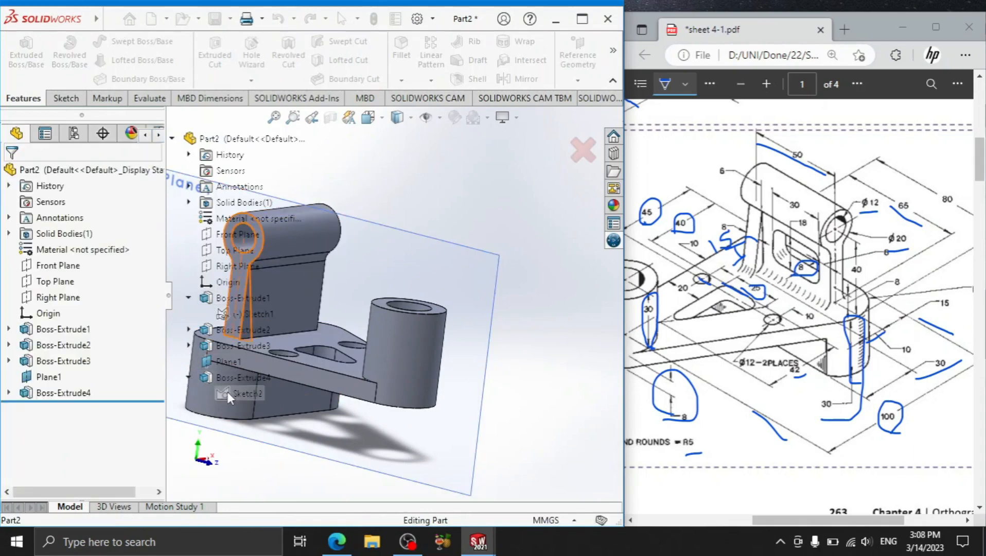
pyautogui.scroll(-5, 333, 327)
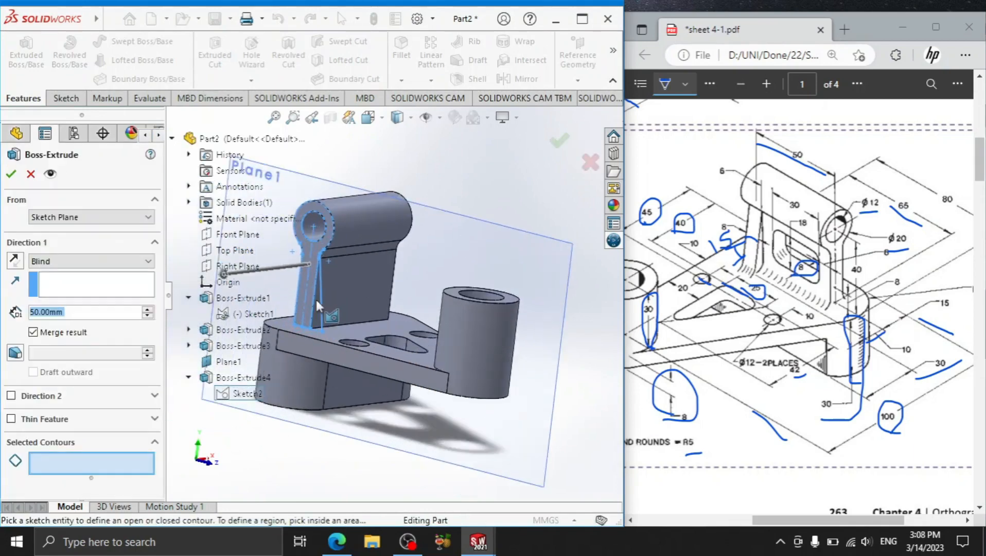
pyautogui.click(343, 339)
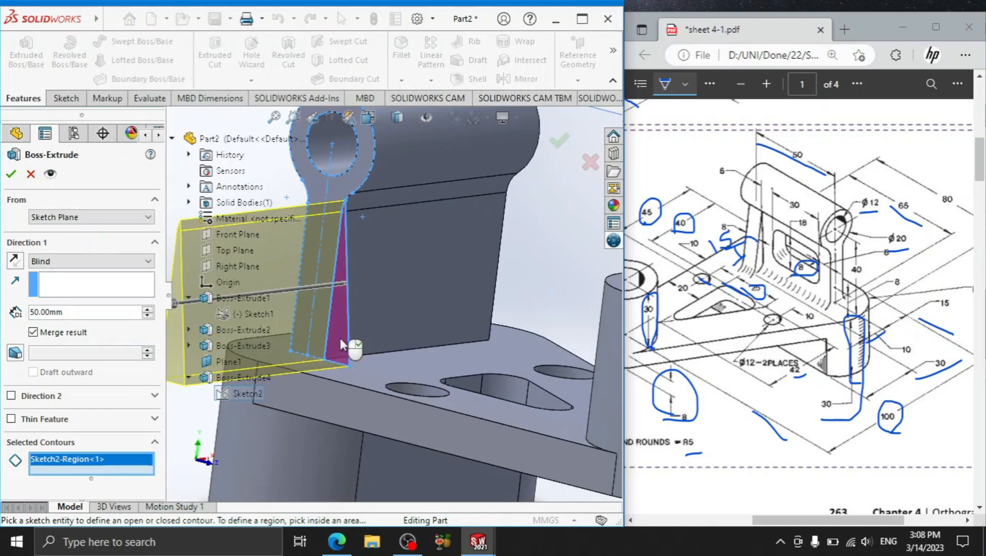
pyautogui.scroll(5, 340, 338)
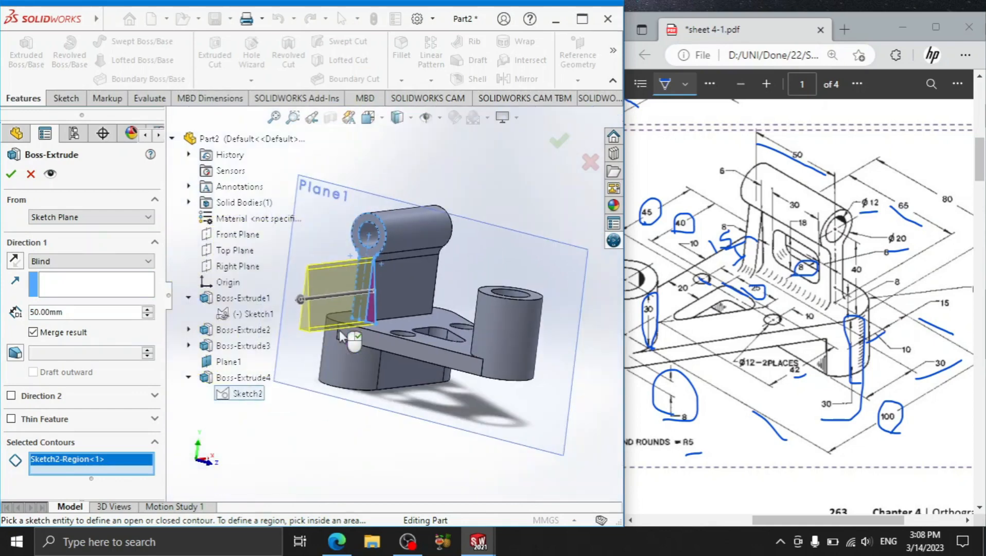
pyautogui.click(15, 261)
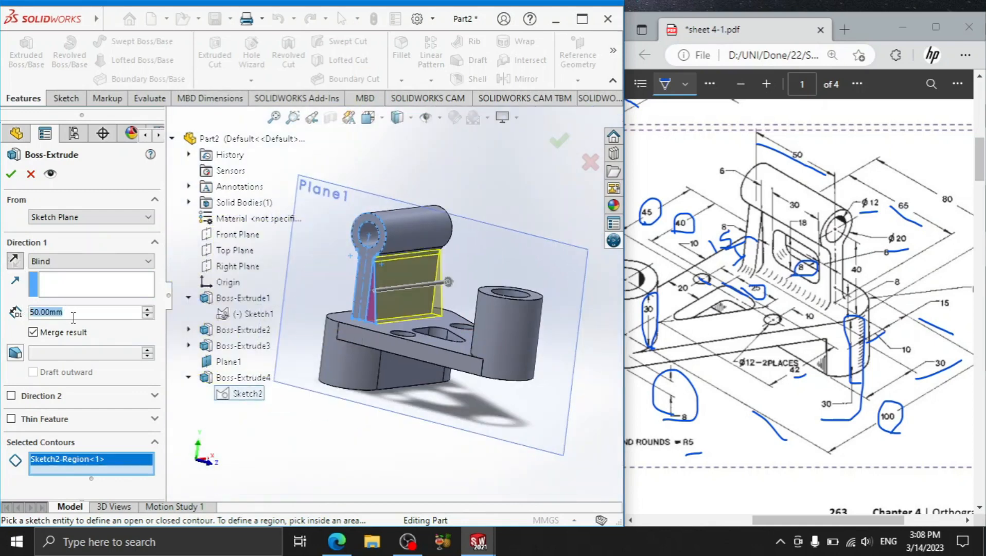
pyautogui.write('8')
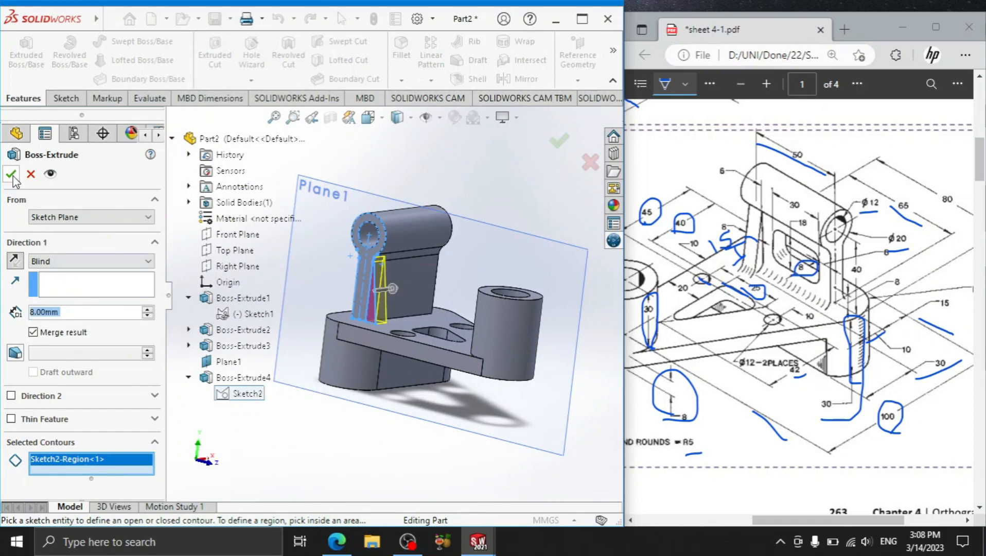
pyautogui.press('Return')
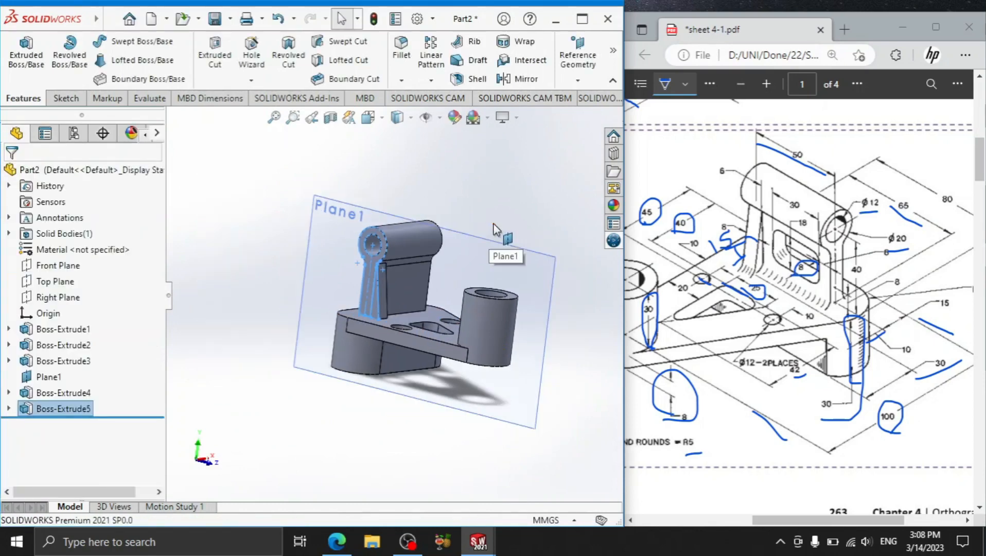
# Fillet the rib's base edge and the upright's adjoining base edge on the plate with a 5 mm radius
pyautogui.moveTo(493, 230); pyautogui.dragTo(386, 319, button='middle')
pyautogui.press('space')
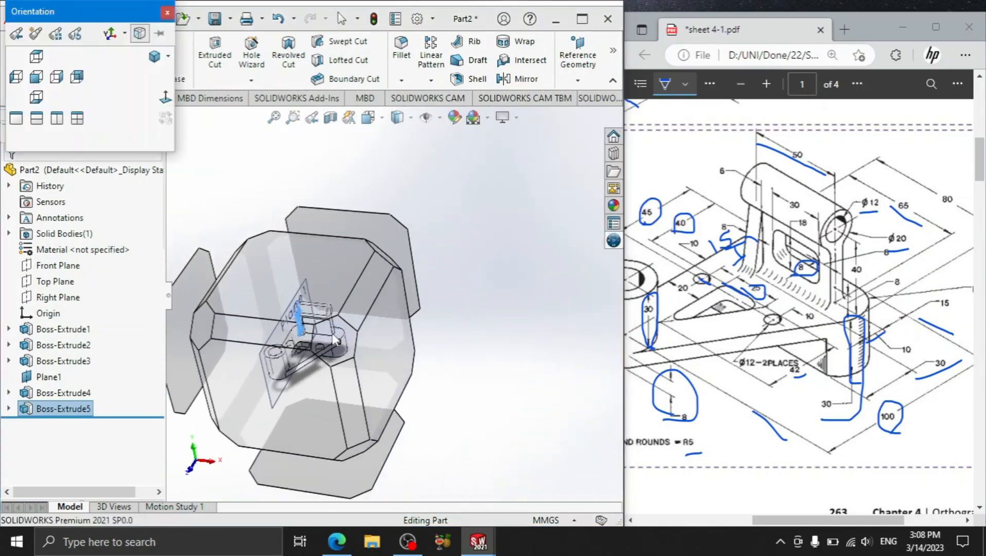
pyautogui.click(335, 333)
pyautogui.click(449, 382)
pyautogui.scroll(-3, 507, 299)
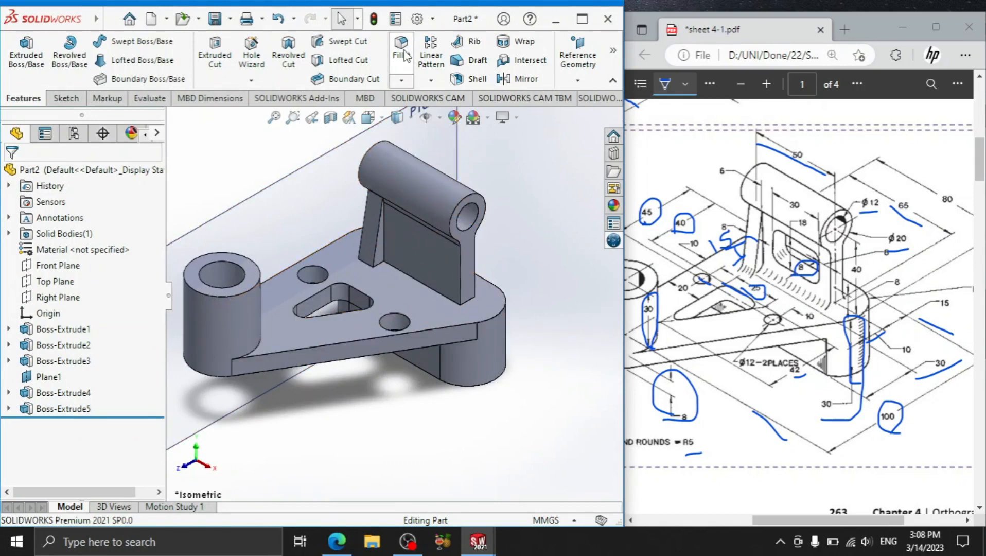
pyautogui.click(366, 263)
pyautogui.click(399, 270)
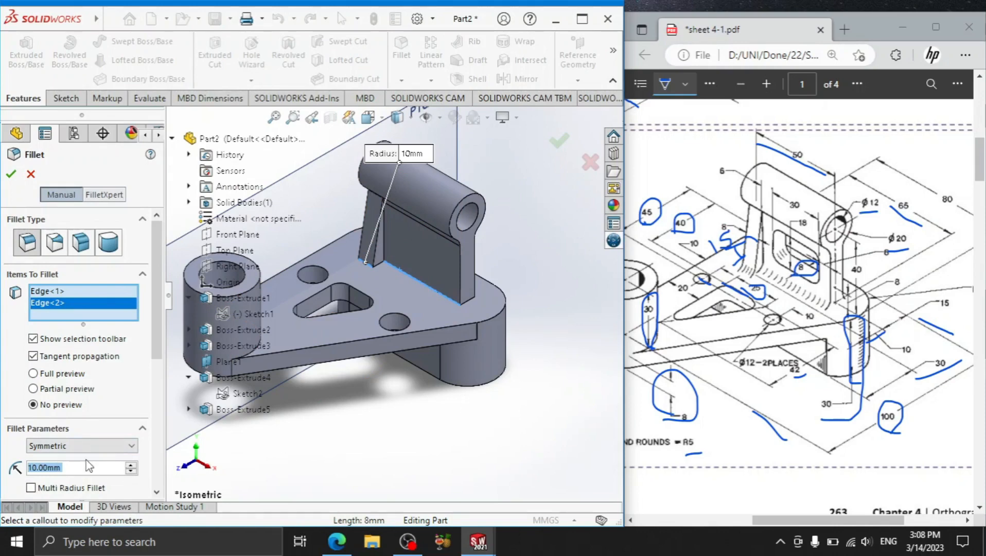
pyautogui.write('5')
pyautogui.press('Return')
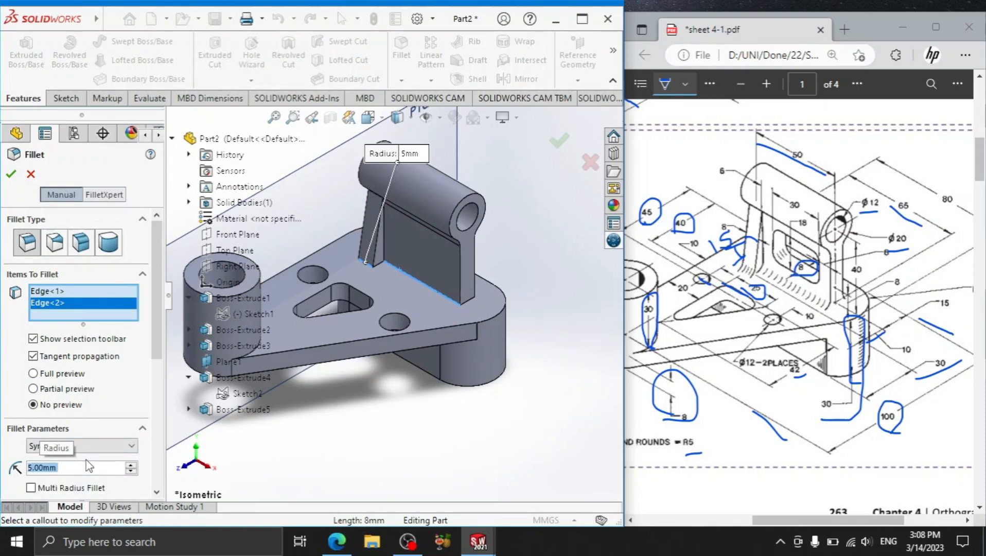
pyautogui.click(10, 175)
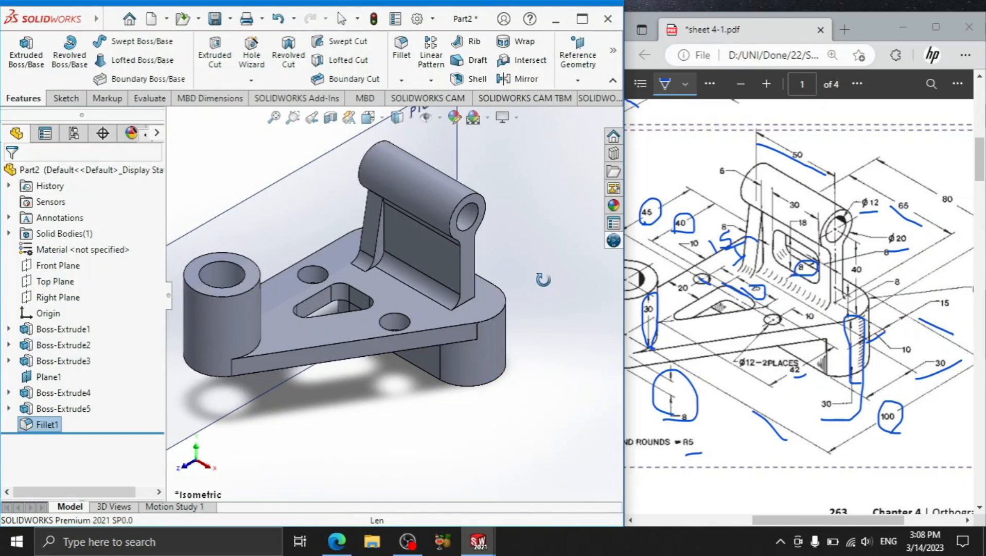
# Fillet the base edge on the back of the upright with a 5 mm radius and mark it on the PDF drawing
pyautogui.moveTo(543, 285); pyautogui.dragTo(461, 319, button='middle')
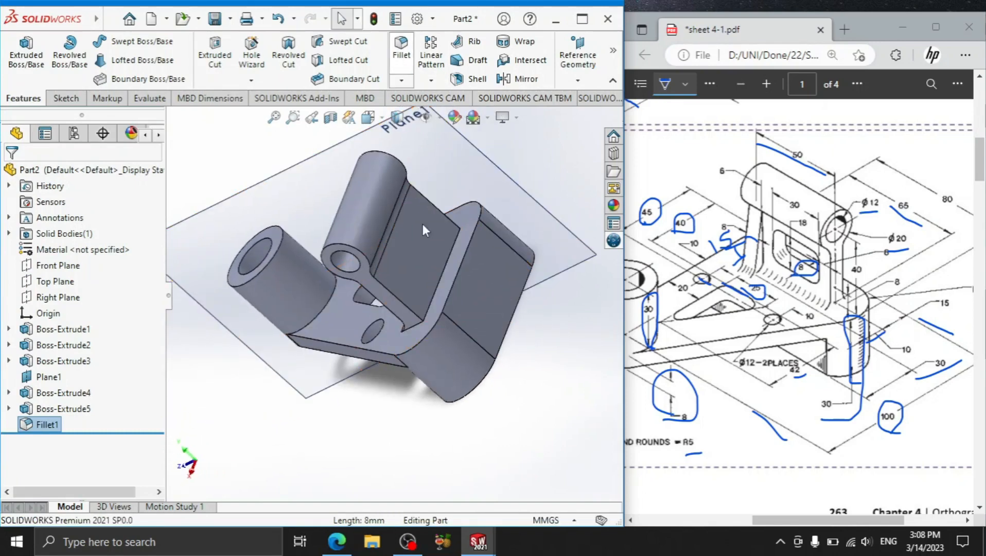
pyautogui.click(434, 295)
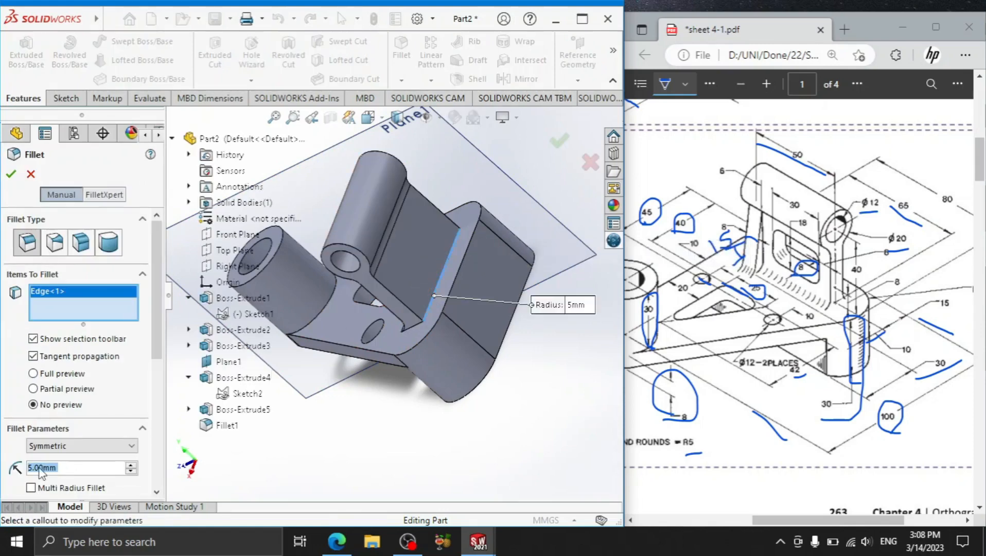
pyautogui.click(11, 174)
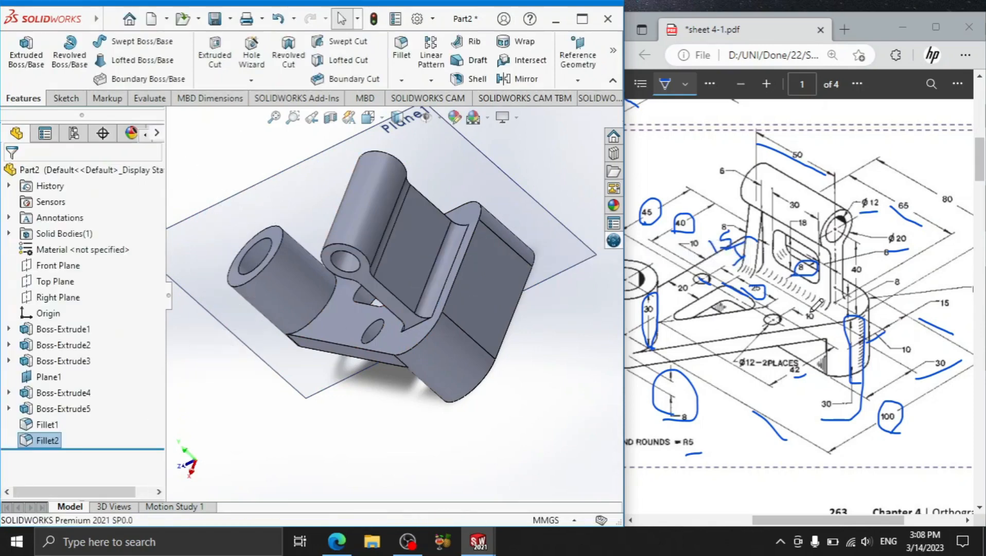
pyautogui.click(830, 308)
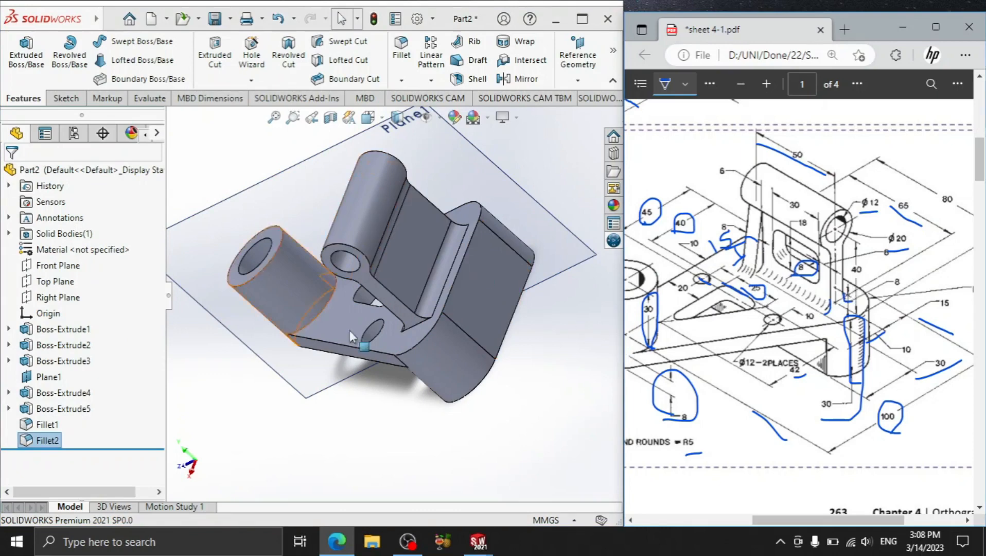
# Start a sketch on the upright's flat back face and draw a corner rectangle about 25.5 by 13.5 mm on it
pyautogui.click(391, 440)
pyautogui.click(417, 251)
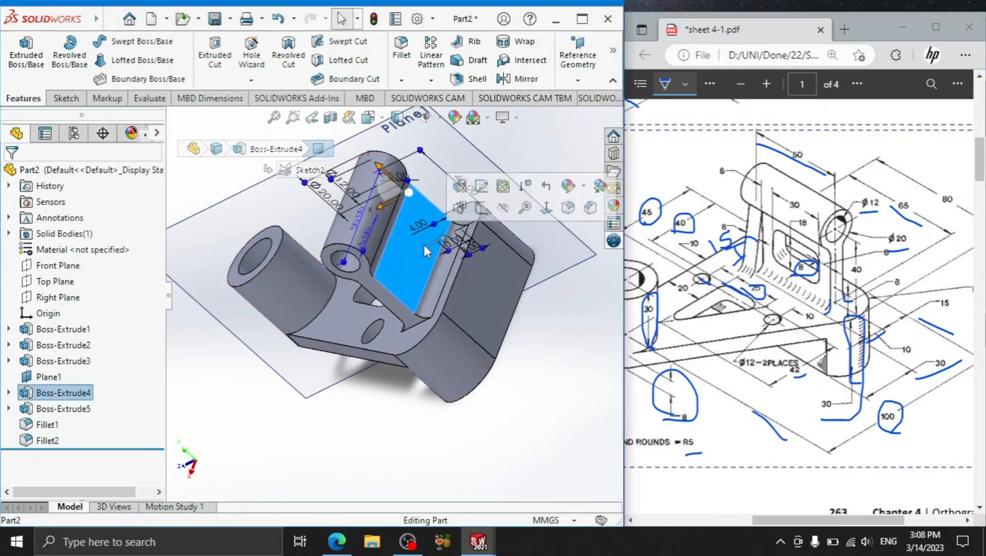
pyautogui.click(463, 213)
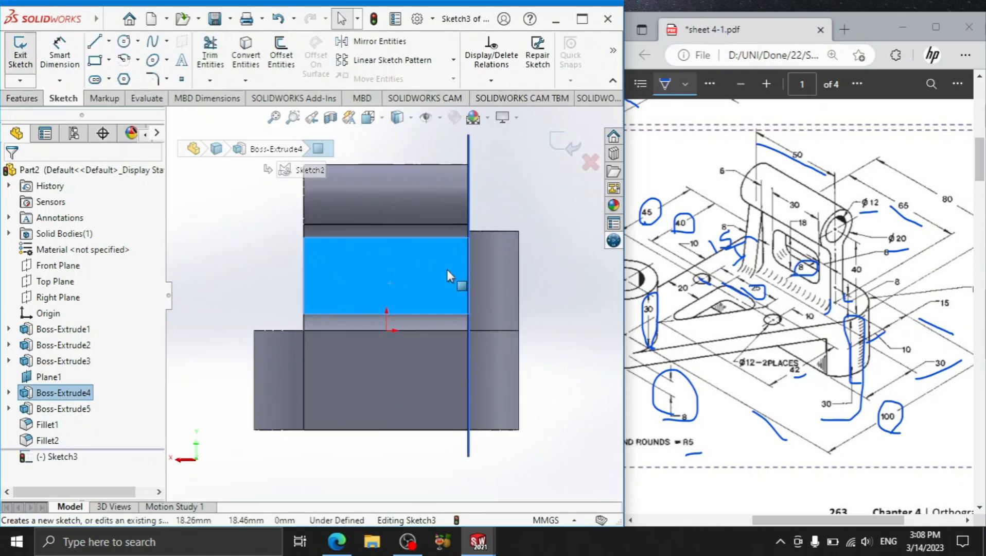
pyautogui.click(96, 61)
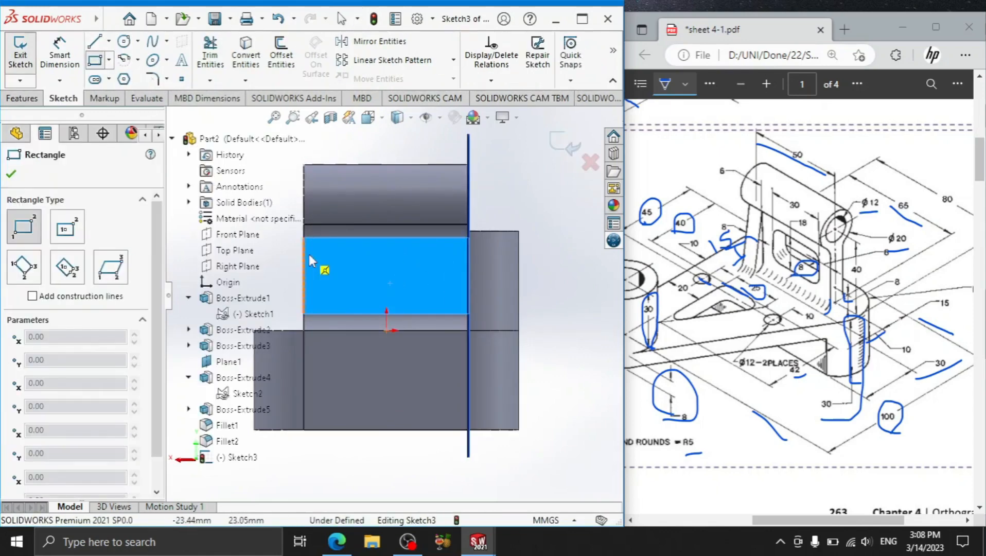
pyautogui.click(346, 299)
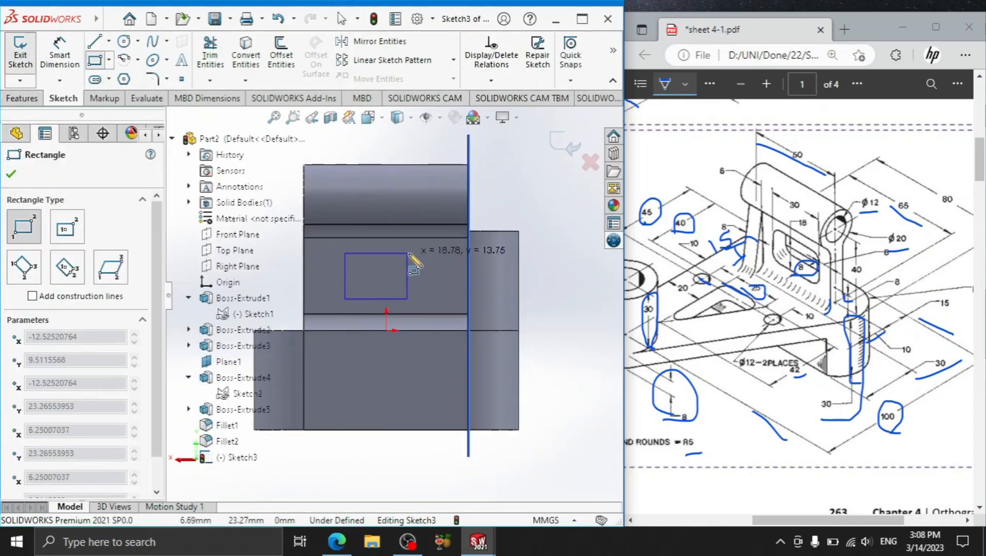
pyautogui.click(429, 253)
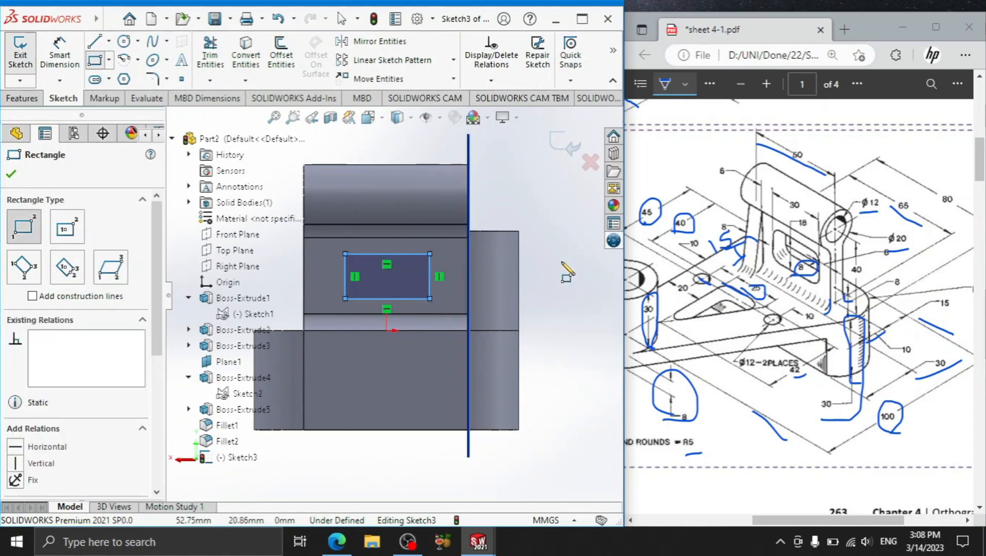
pyautogui.press('Escape')
# Mark the window's height on the PDF drawing and dimension the rectangle's height as 18 mm
pyautogui.moveTo(787, 238); pyautogui.dragTo(788, 267)
pyautogui.click(79, 64)
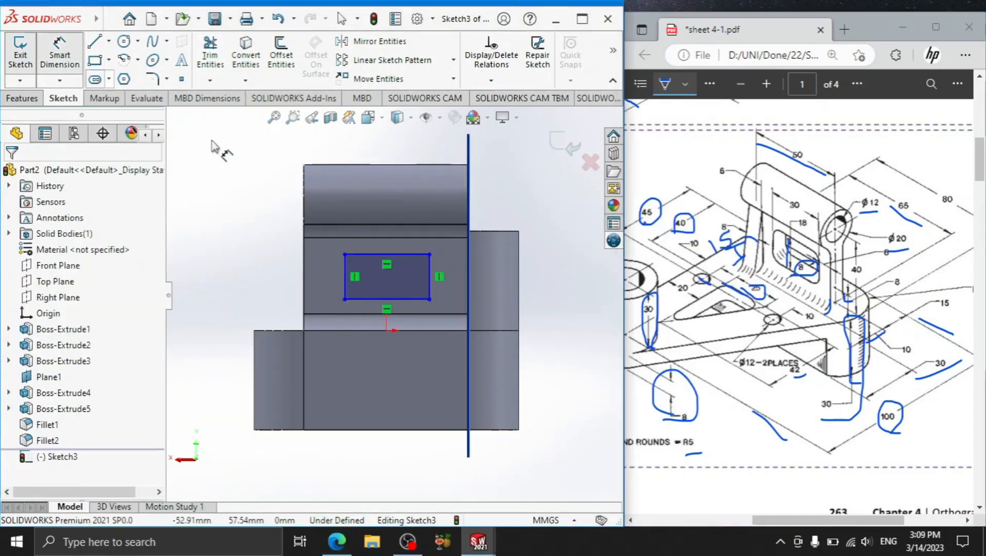
pyautogui.click(390, 299)
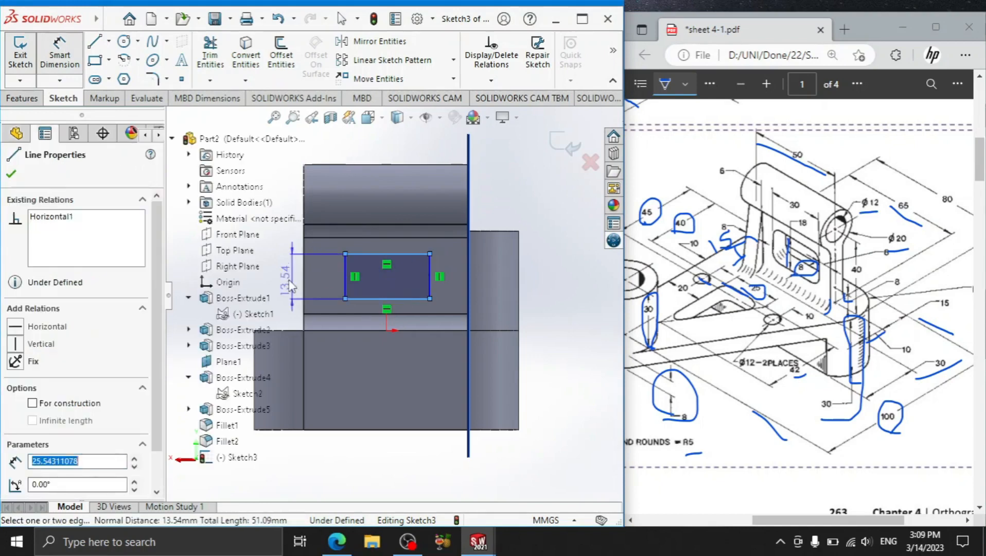
pyautogui.click(282, 278)
pyautogui.write('18')
pyautogui.press('Return')
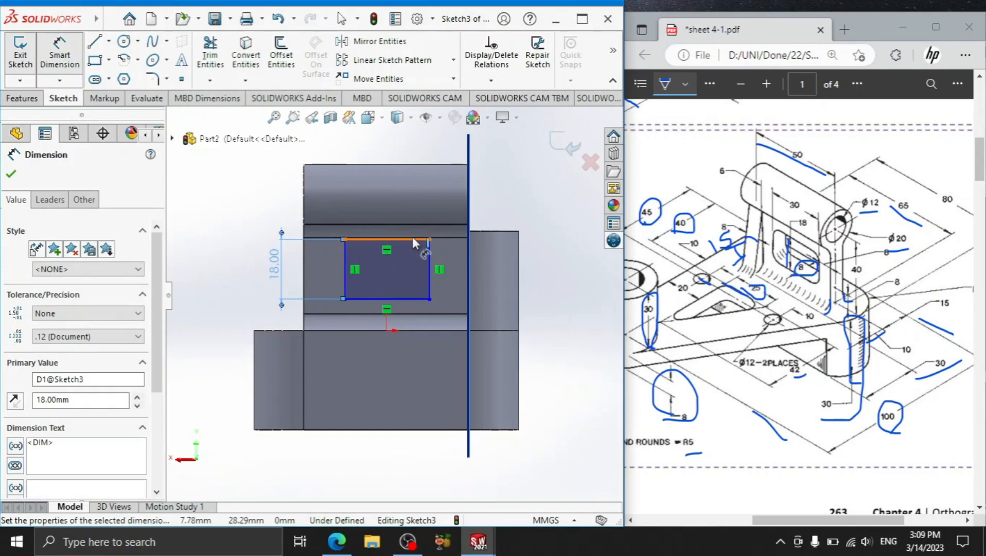
# Dimension the rectangle's width as 30 mm
pyautogui.click(412, 238)
pyautogui.click(393, 191)
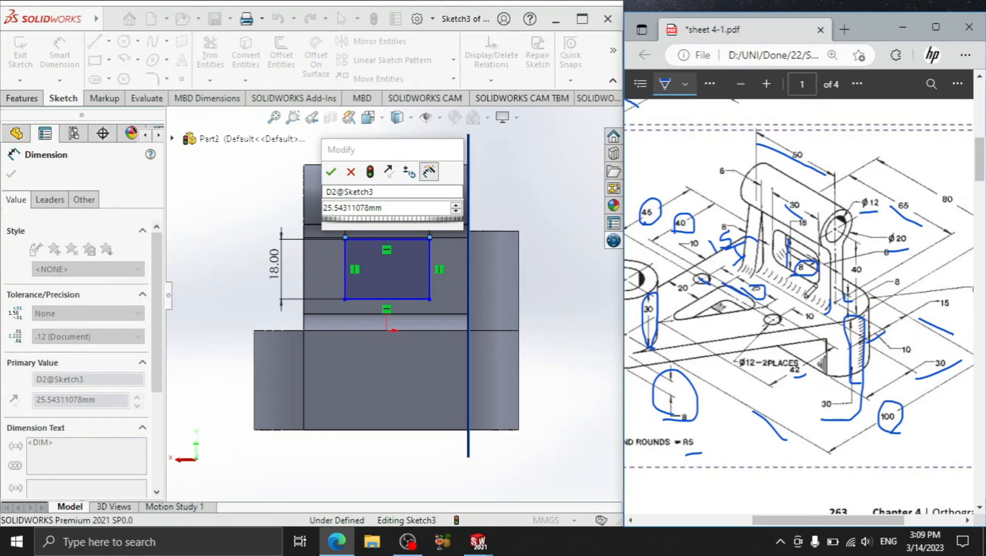
pyautogui.click(366, 206)
pyautogui.write('30')
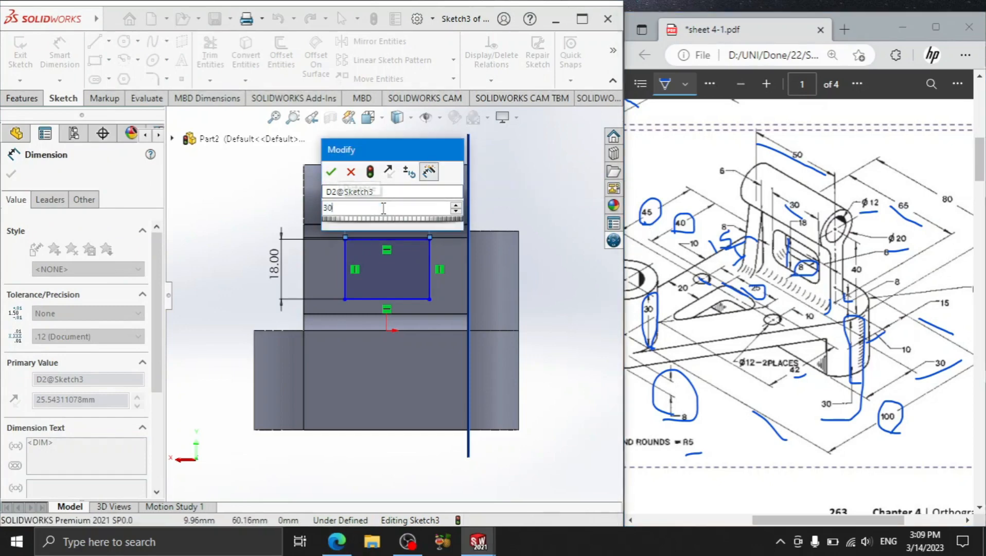
pyautogui.press('Return')
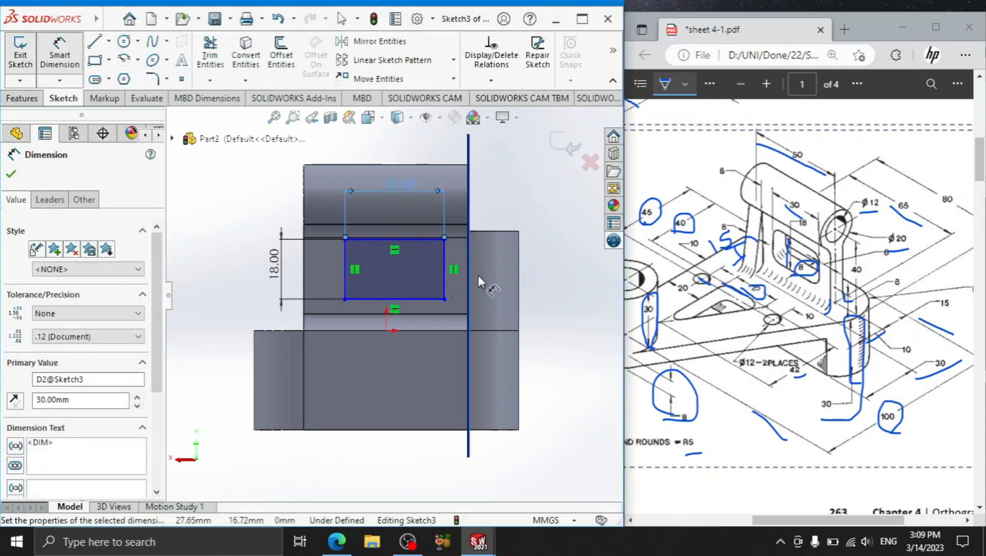
# Dimension the distance between the upright's side edge and the rectangle's nearest vertical side as 6 mm
pyautogui.click(896, 253)
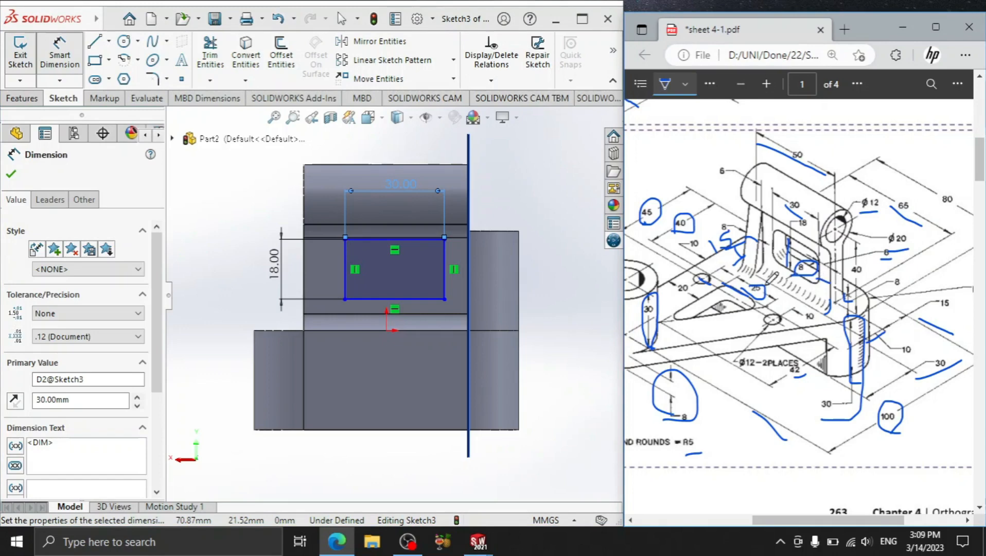
pyautogui.click(304, 278)
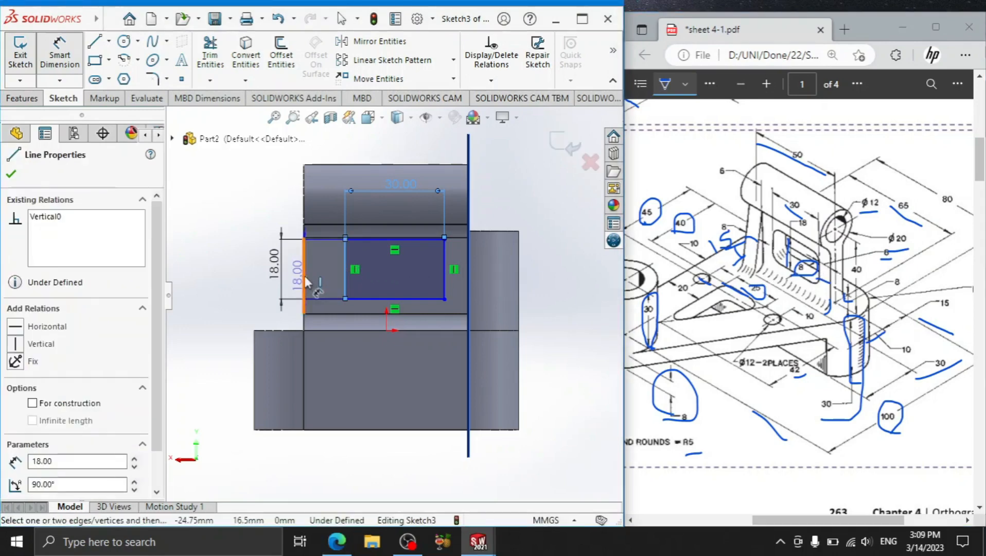
pyautogui.click(344, 291)
pyautogui.click(326, 348)
pyautogui.write('6')
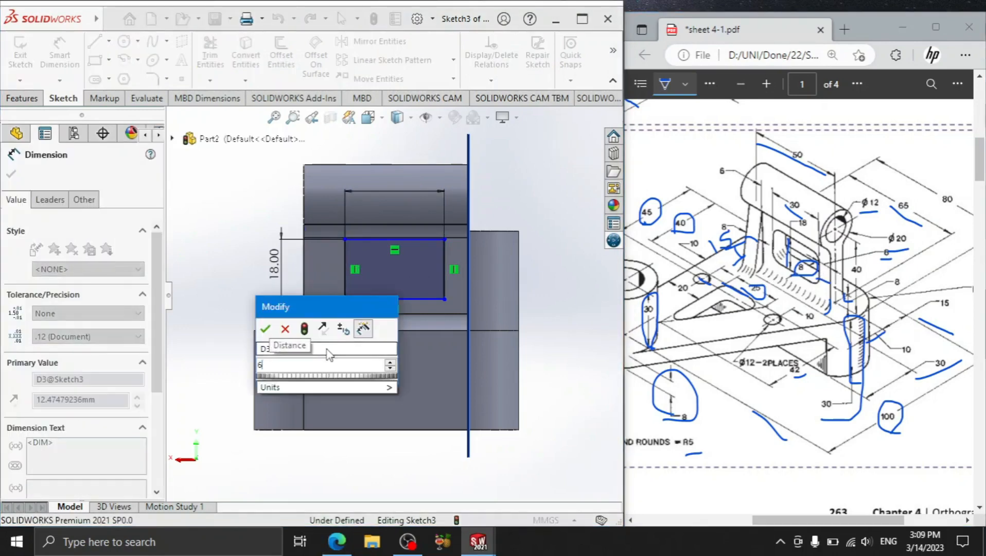
pyautogui.press('Return')
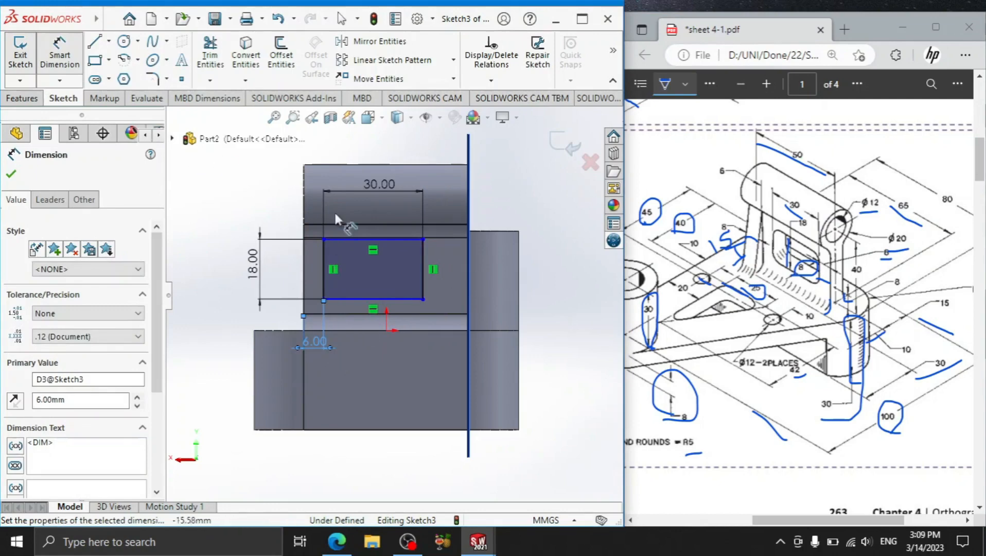
pyautogui.click(11, 174)
# Round all four corners of the window rectangle with 5 mm sketch fillets
pyautogui.click(159, 81)
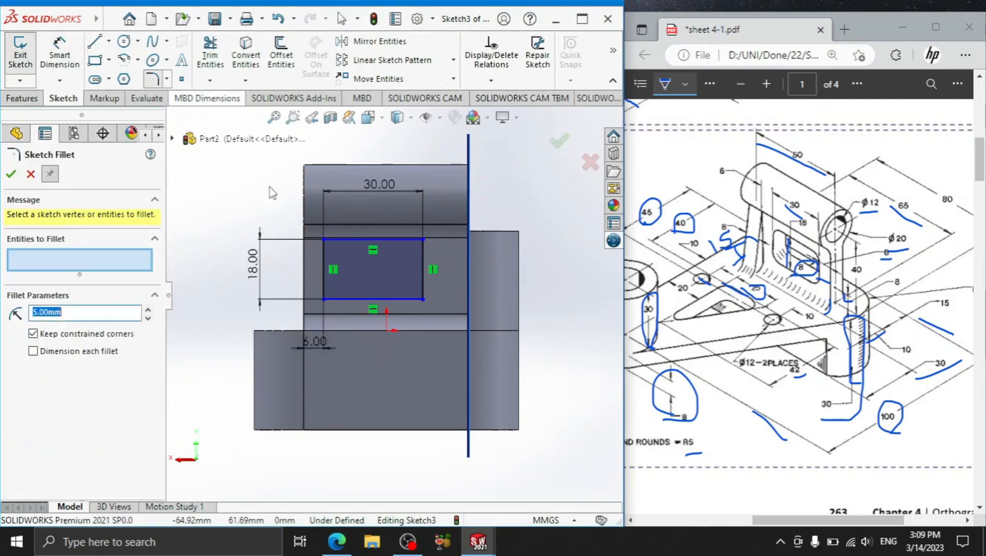
pyautogui.click(324, 240)
pyautogui.click(324, 299)
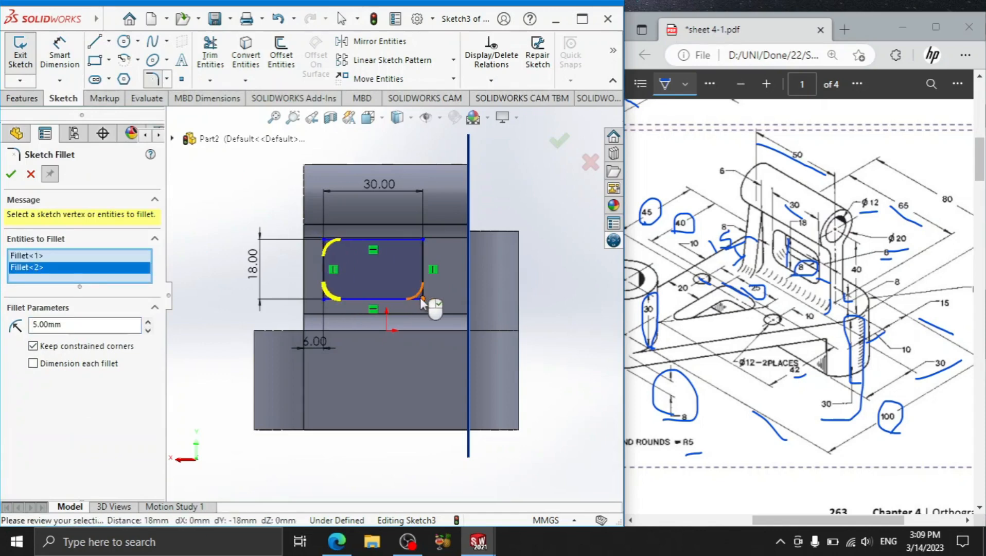
pyautogui.click(421, 299)
pyautogui.click(421, 241)
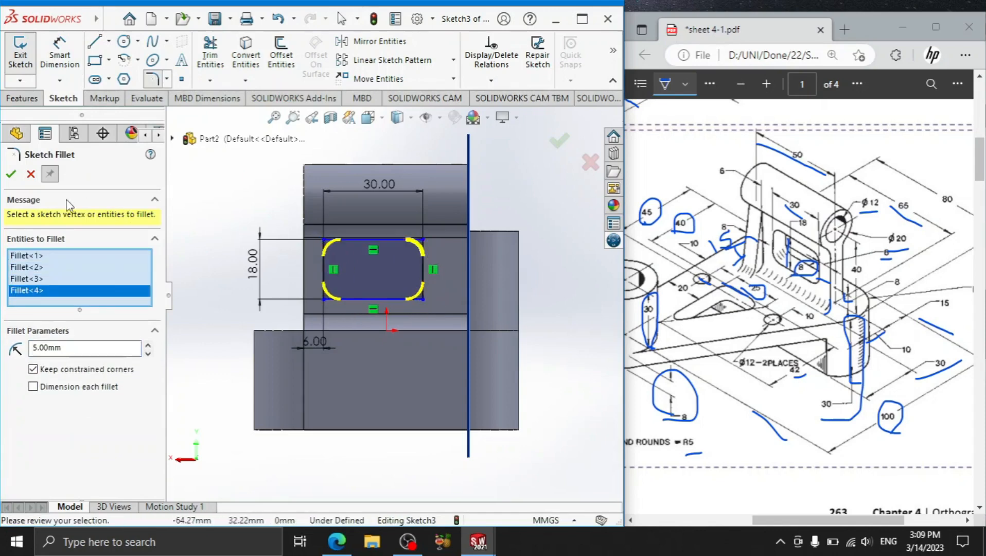
pyautogui.click(11, 175)
pyautogui.click(11, 175)
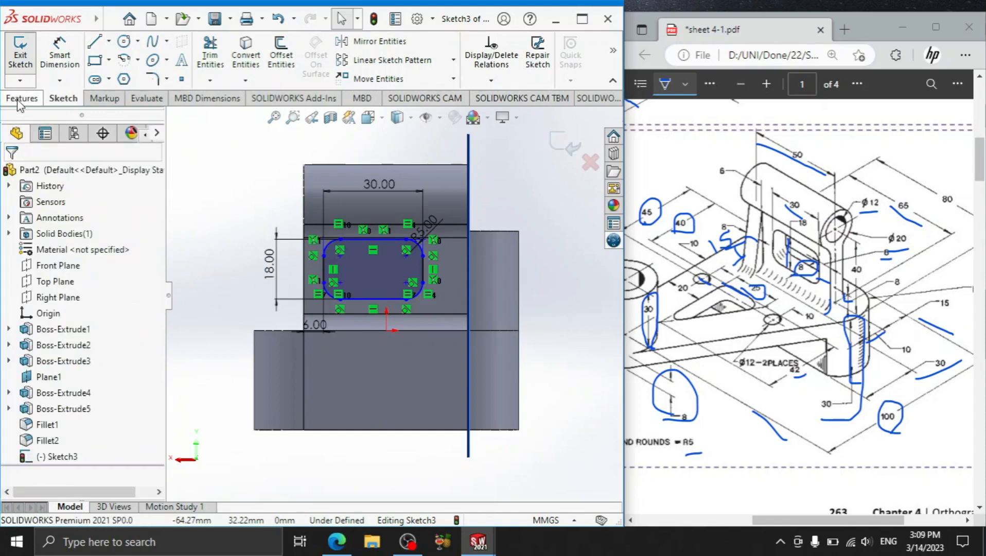
# Cut-extrude the rounded rectangle blind 8 mm through the upright to open the window
pyautogui.click(22, 98)
pyautogui.click(217, 59)
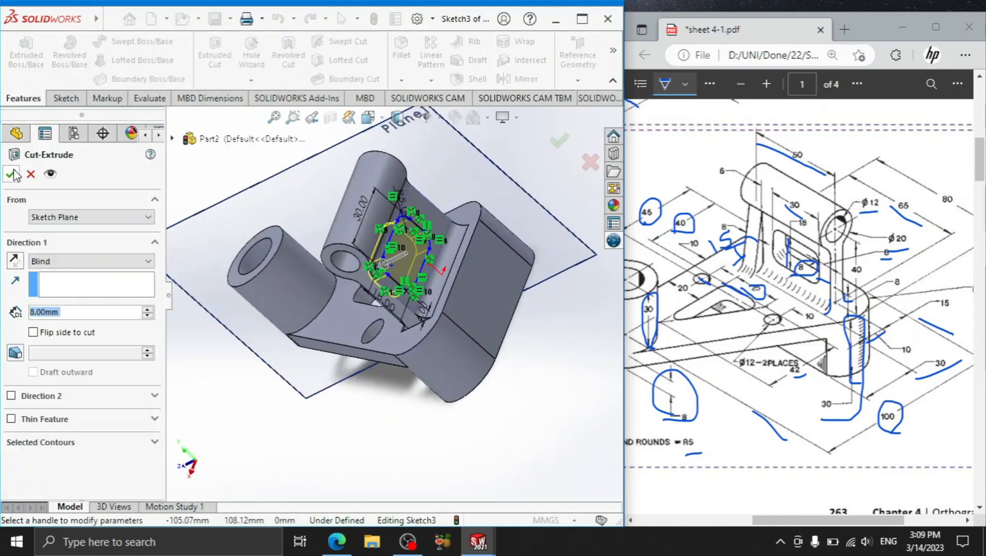
pyautogui.click(12, 174)
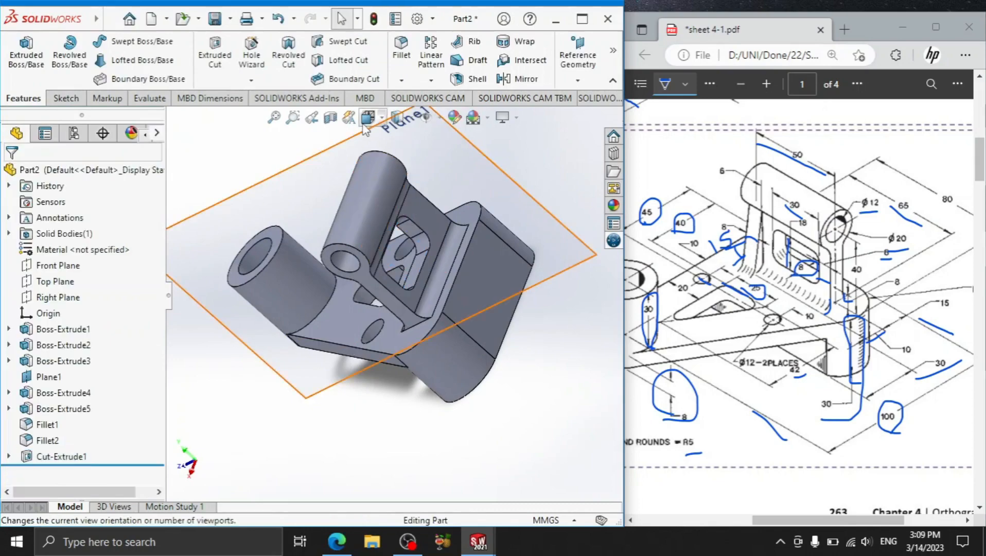
# Examine the bracket from several standard orientations and turn it to match the PDF drawing's pictorial view
pyautogui.click(367, 120)
pyautogui.click(290, 389)
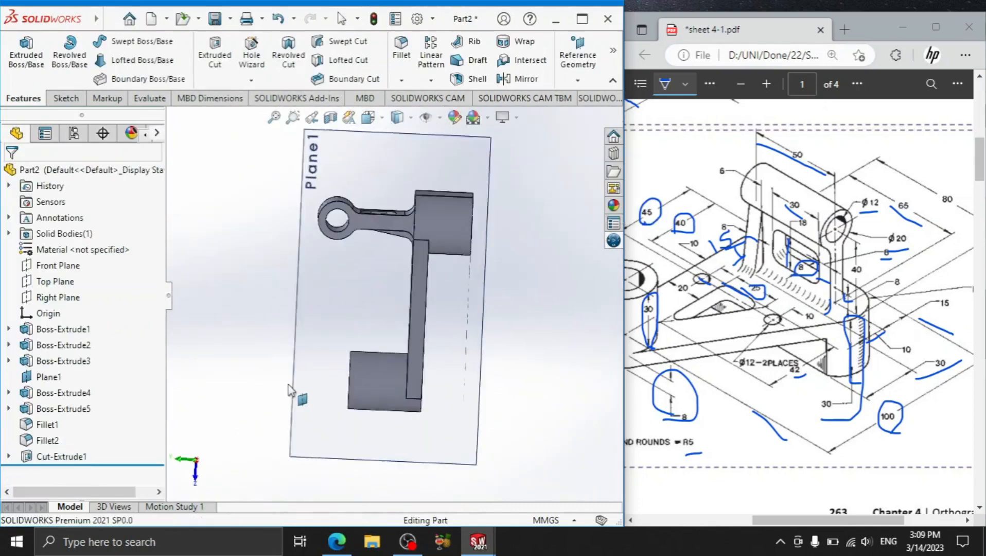
pyautogui.click(187, 467)
pyautogui.press('space')
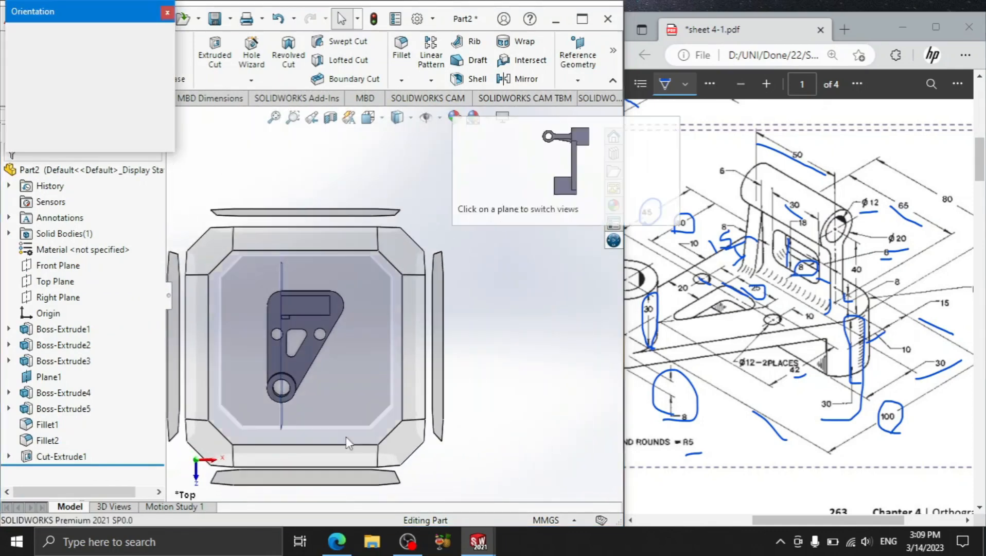
pyautogui.click(401, 442)
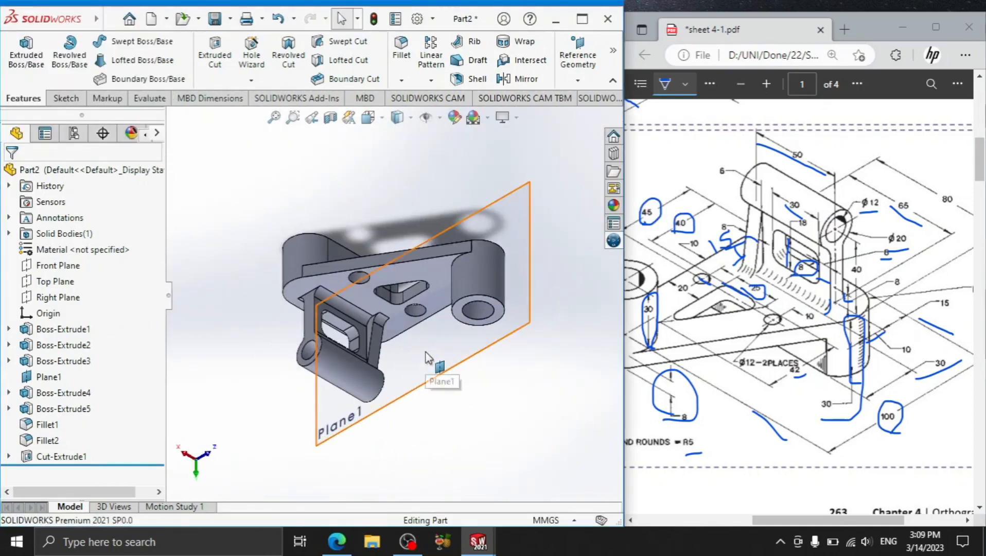
pyautogui.moveTo(429, 358); pyautogui.dragTo(623, 301, button='middle')
pyautogui.press('space')
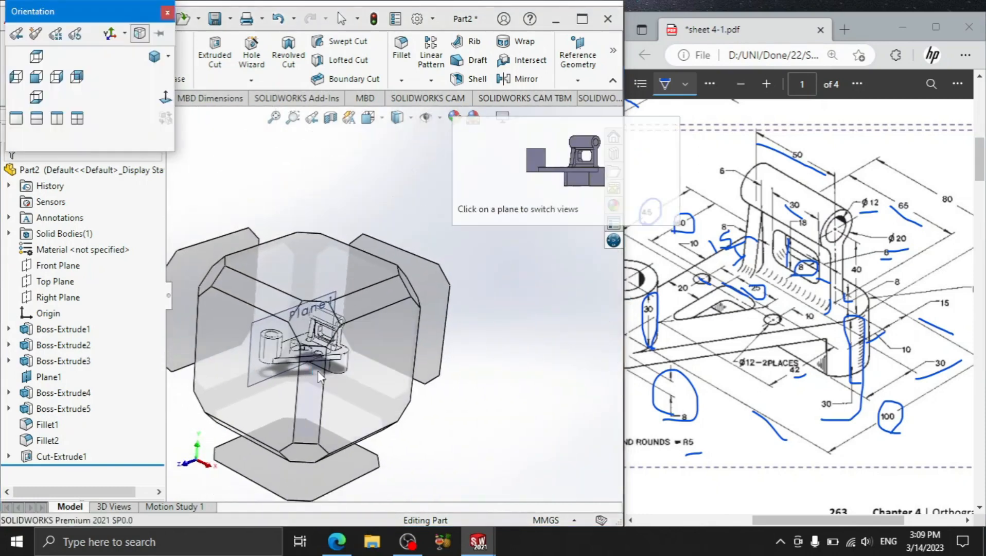
pyautogui.click(318, 370)
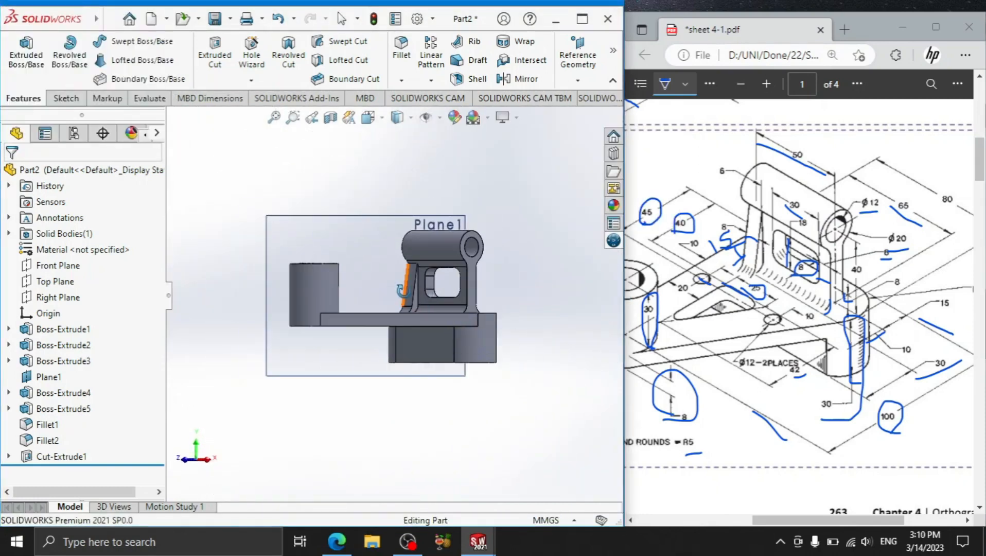
pyautogui.moveTo(401, 291); pyautogui.dragTo(408, 339, button='middle')
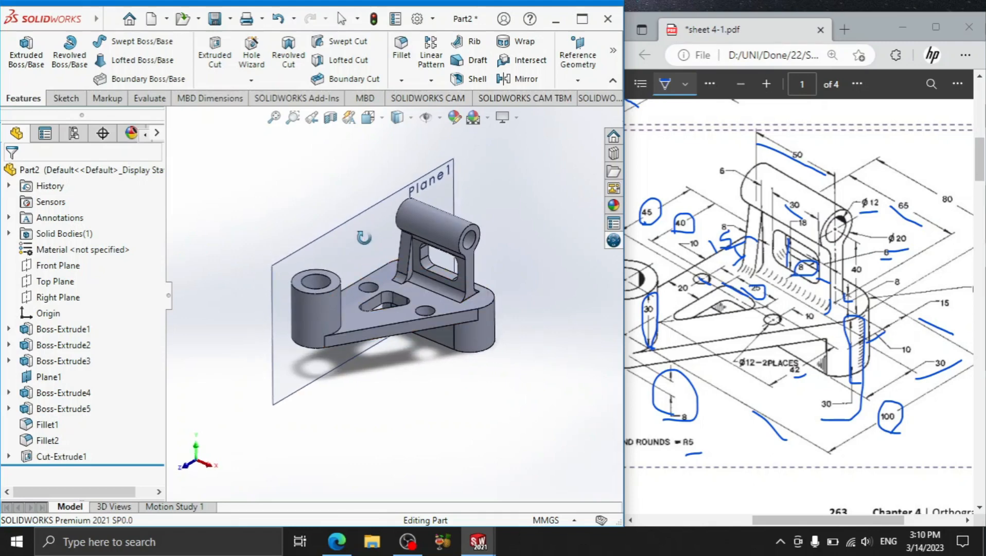
# Hide the reference plane Plane1 and maximize the modelling window
pyautogui.click(367, 235)
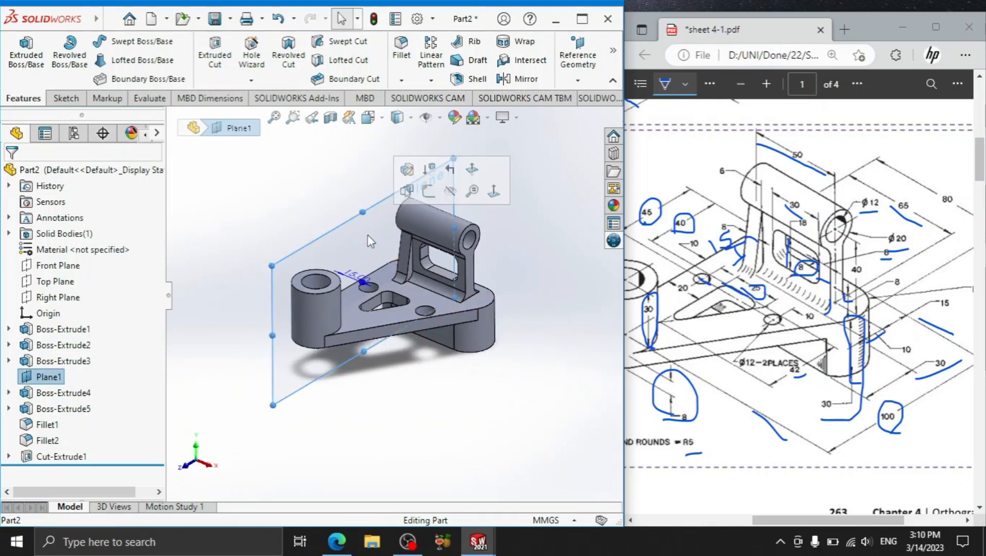
pyautogui.click(449, 199)
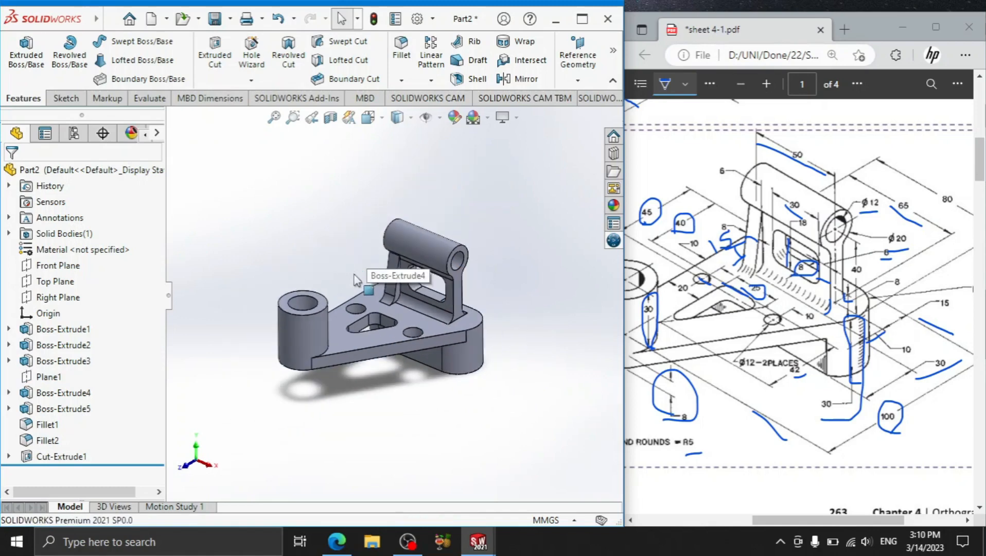
pyautogui.click(583, 21)
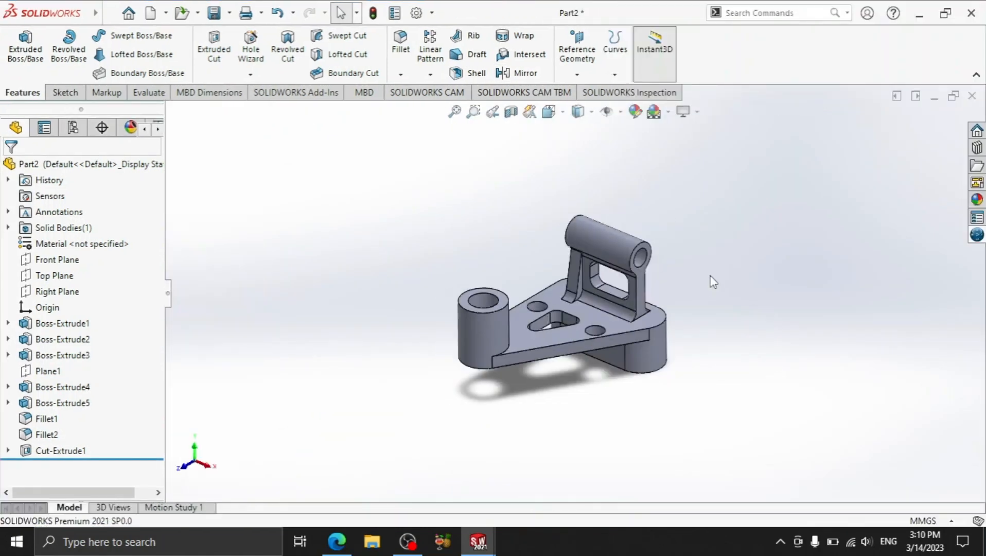
# Recolor the whole part, trying blue and a lighter blue before choosing dark grey
pyautogui.scroll(-3, 713, 282)
pyautogui.click(635, 112)
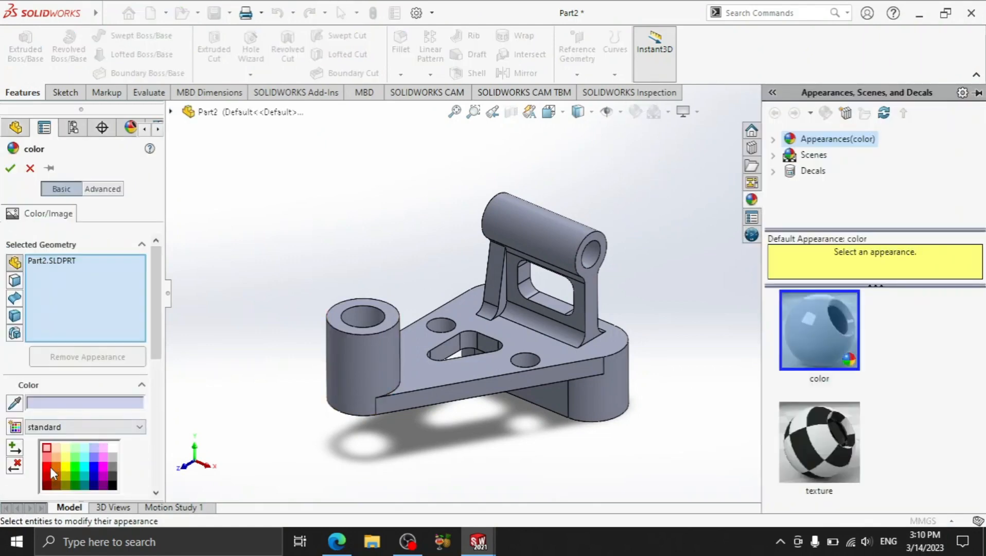
pyautogui.click(92, 466)
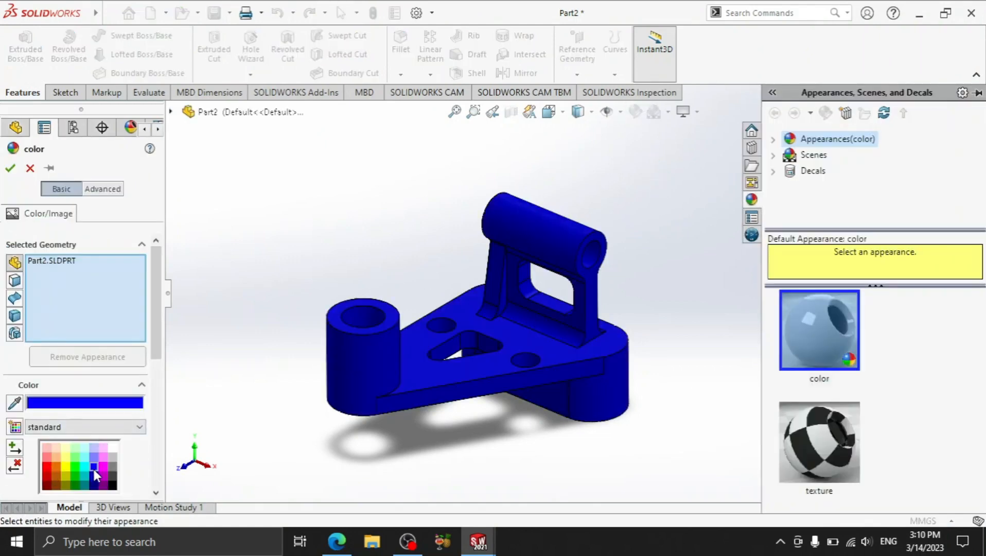
pyautogui.click(93, 457)
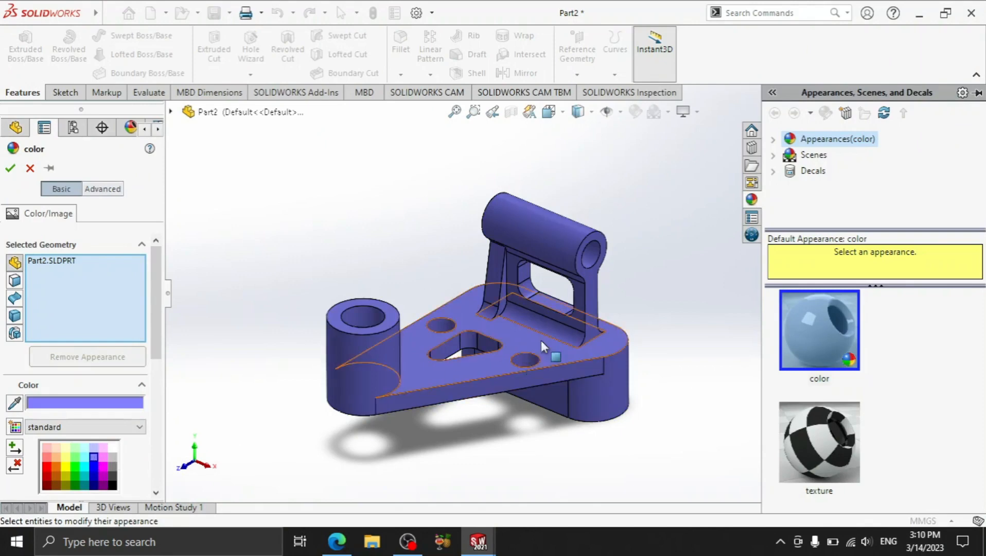
pyautogui.scroll(1, 627, 317)
pyautogui.click(113, 478)
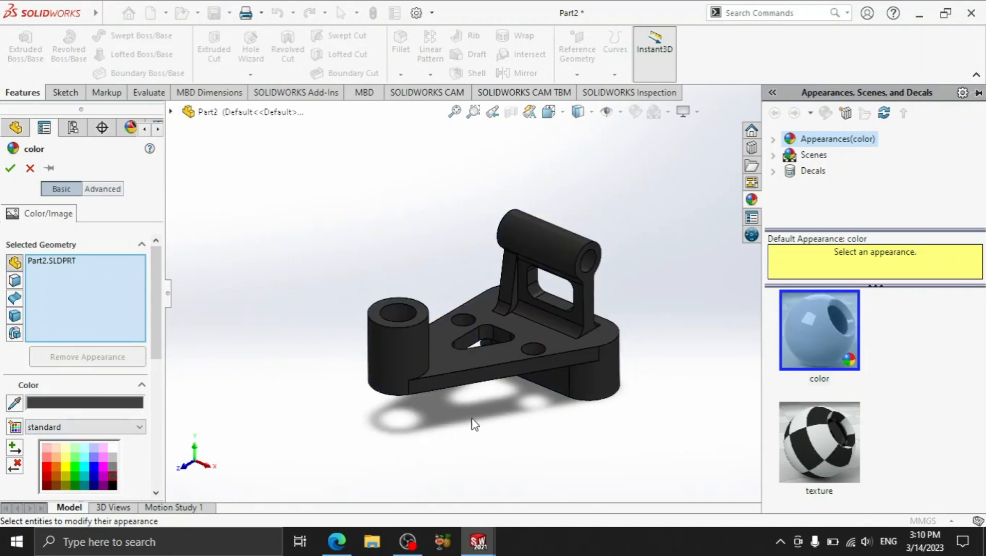
pyautogui.scroll(-2, 673, 355)
pyautogui.scroll(3, 689, 354)
pyautogui.scroll(-1, 695, 353)
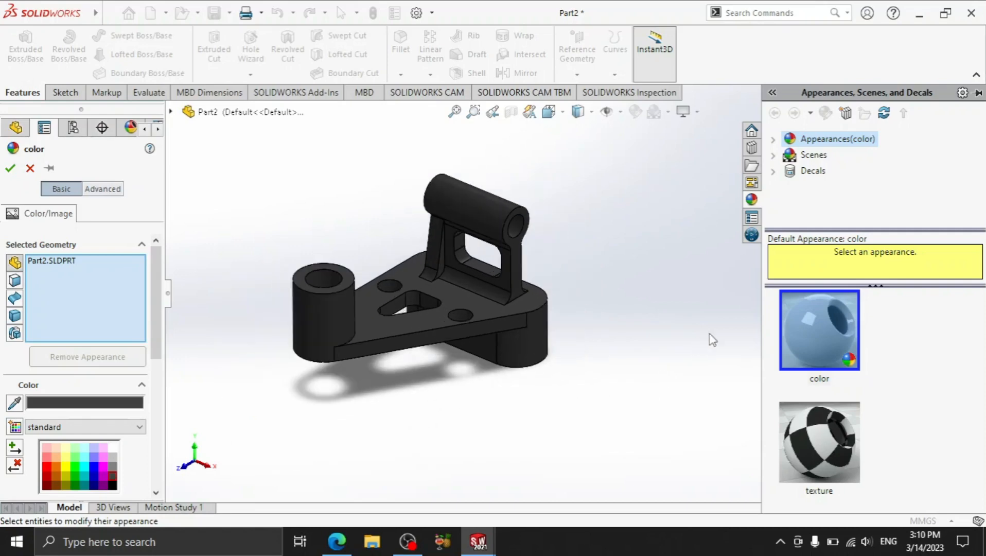
pyautogui.scroll(-1, 719, 338)
pyautogui.scroll(1, 687, 279)
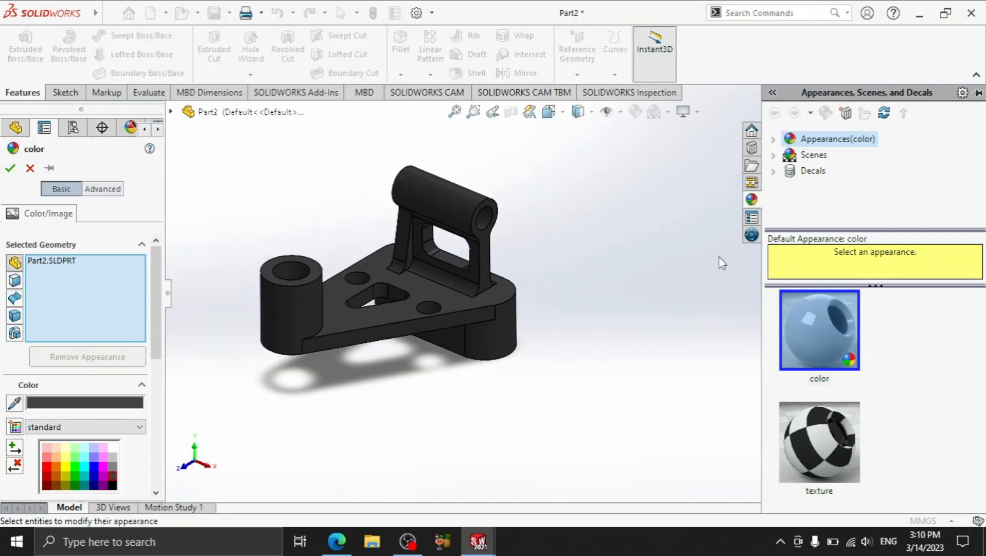
pyautogui.scroll(1, 717, 279)
pyautogui.scroll(-1, 820, 227)
pyautogui.scroll(-2, 578, 375)
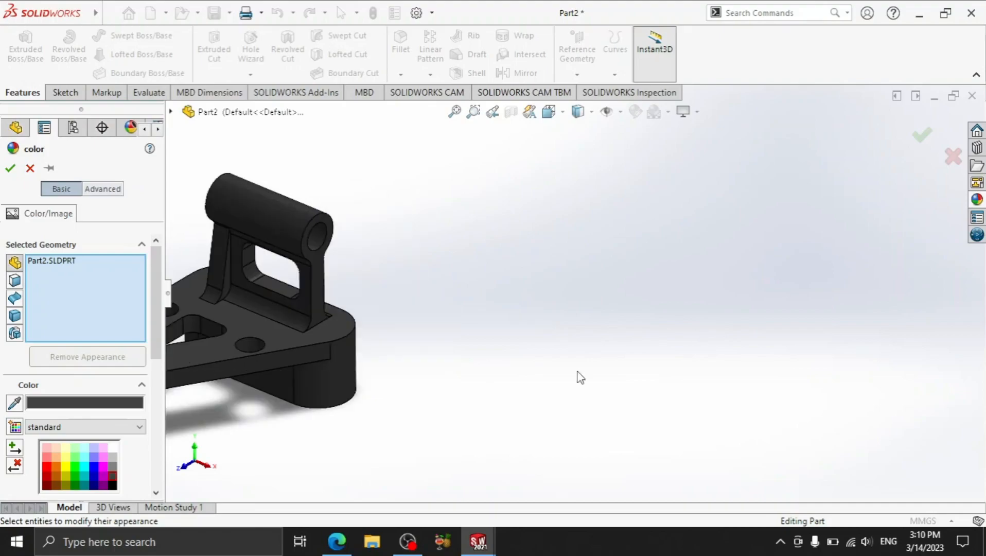
pyautogui.scroll(2, 566, 378)
pyautogui.scroll(-1, 623, 399)
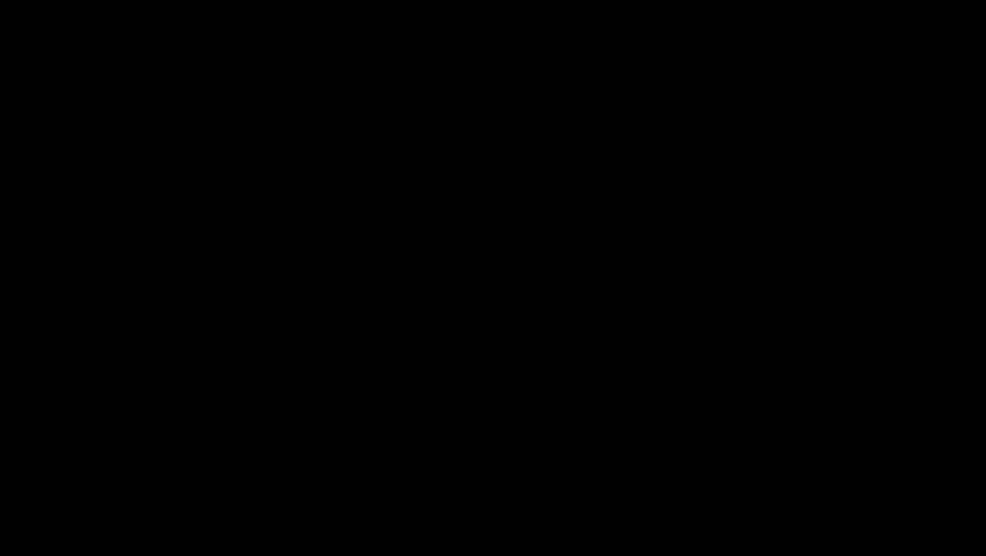